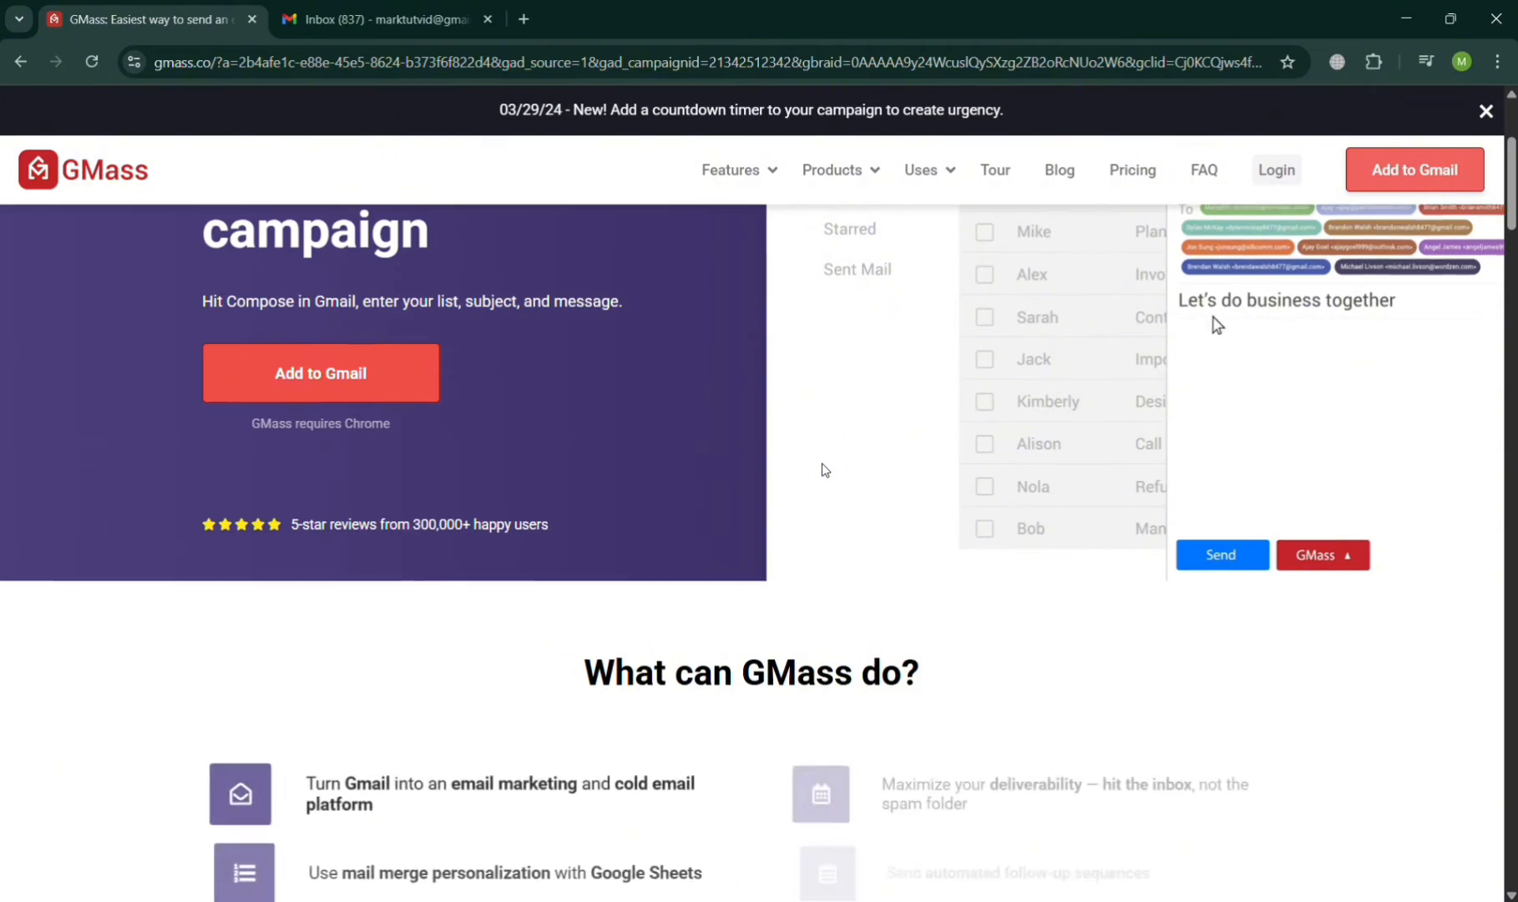
Step: Scroll down and back up through the GMass homepage to review its features
scroll(828, 472, down, 2)
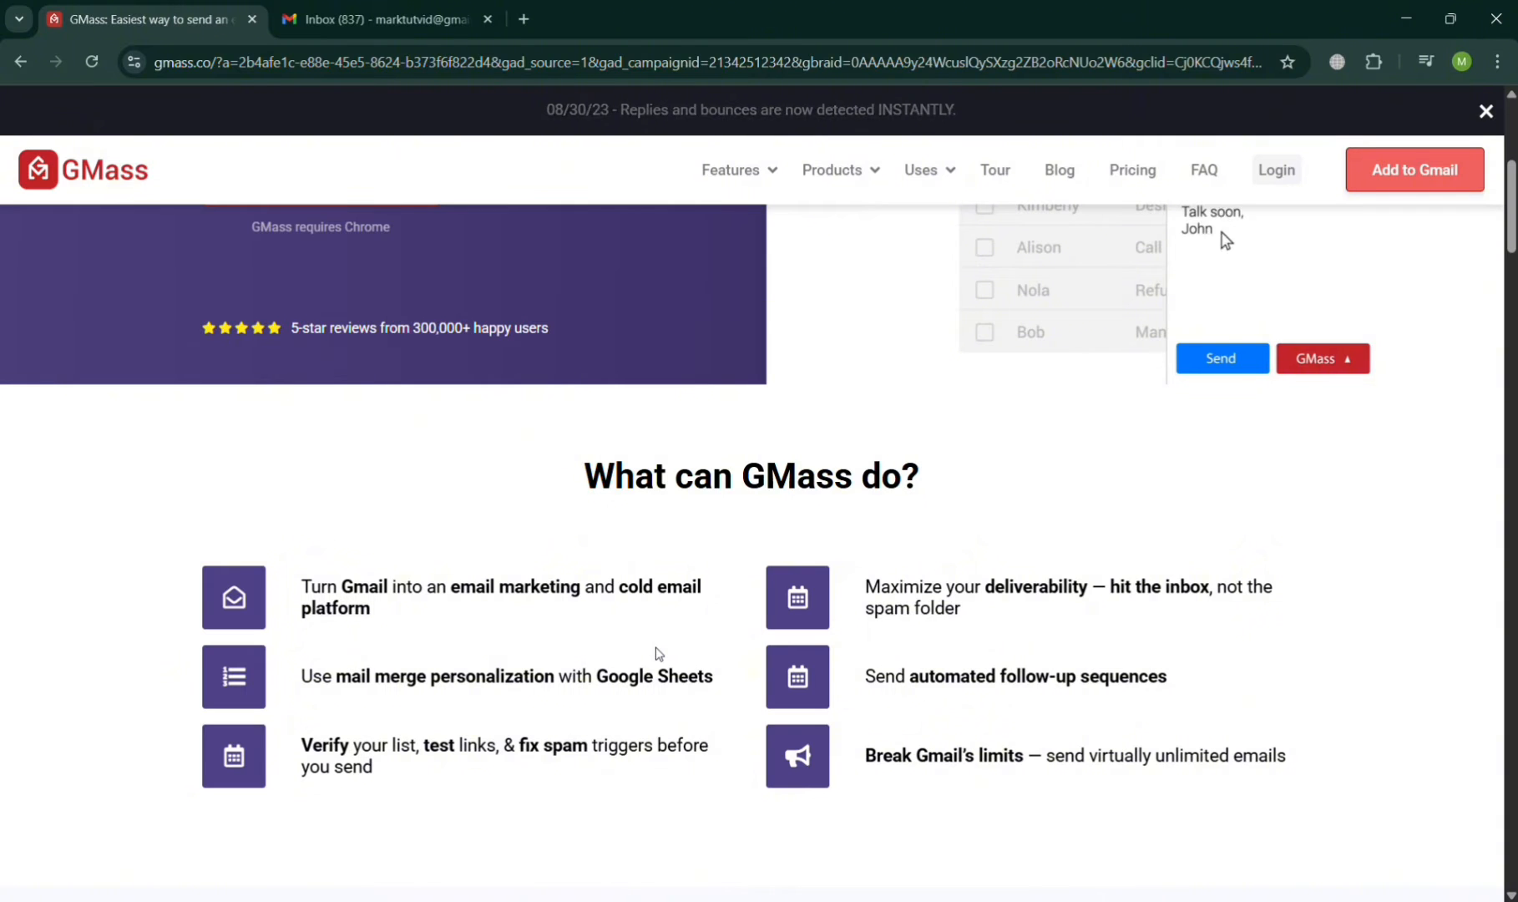
scroll(657, 652, down, 12)
scroll(781, 579, down, 15)
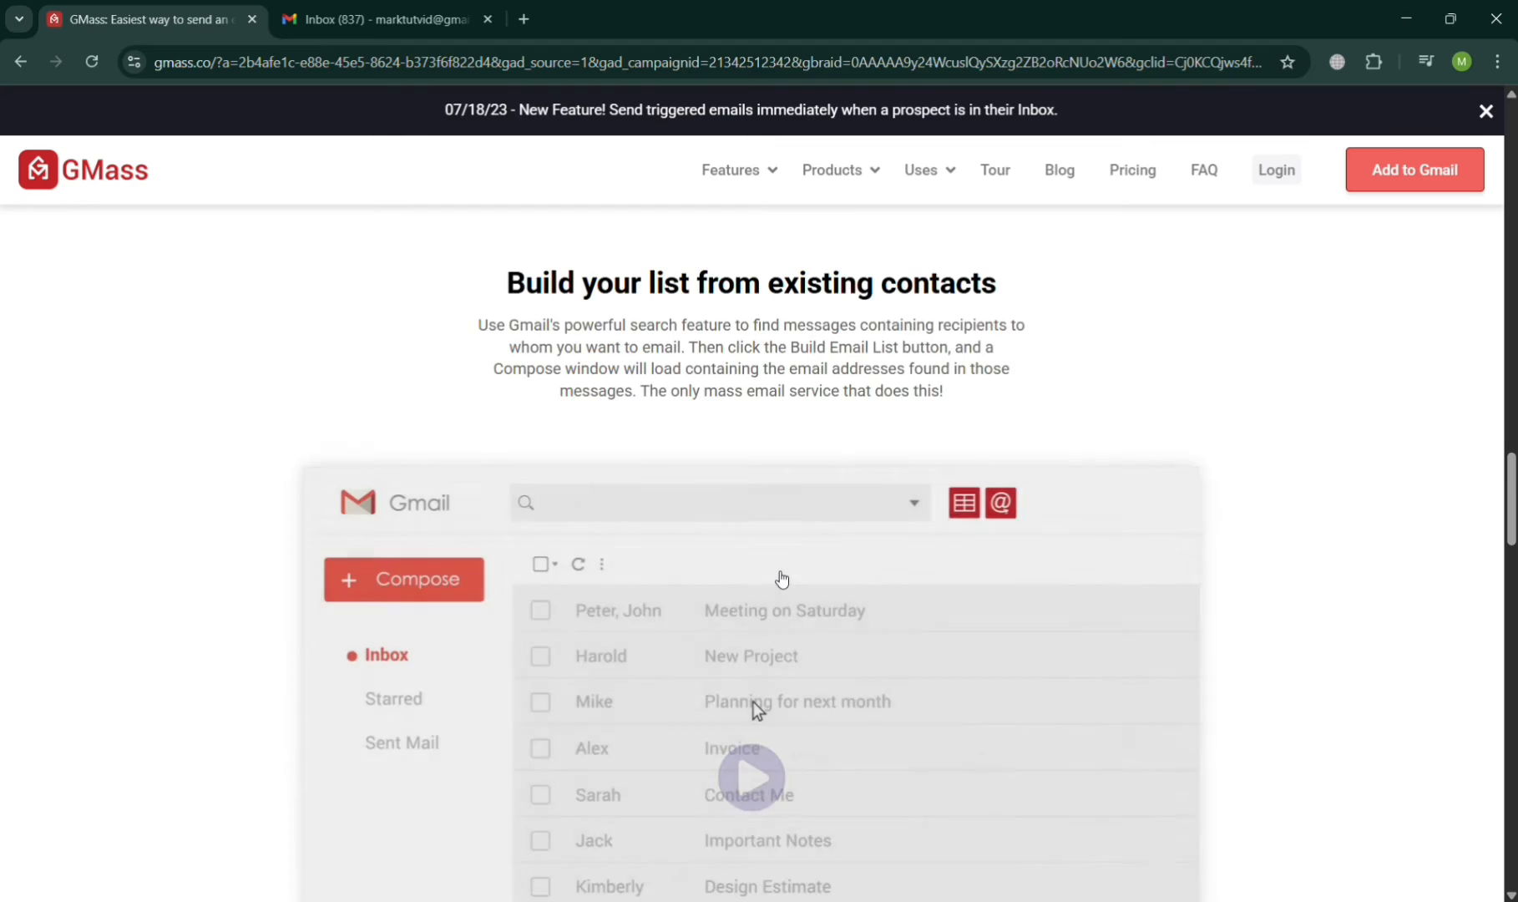
scroll(774, 576, down, 10)
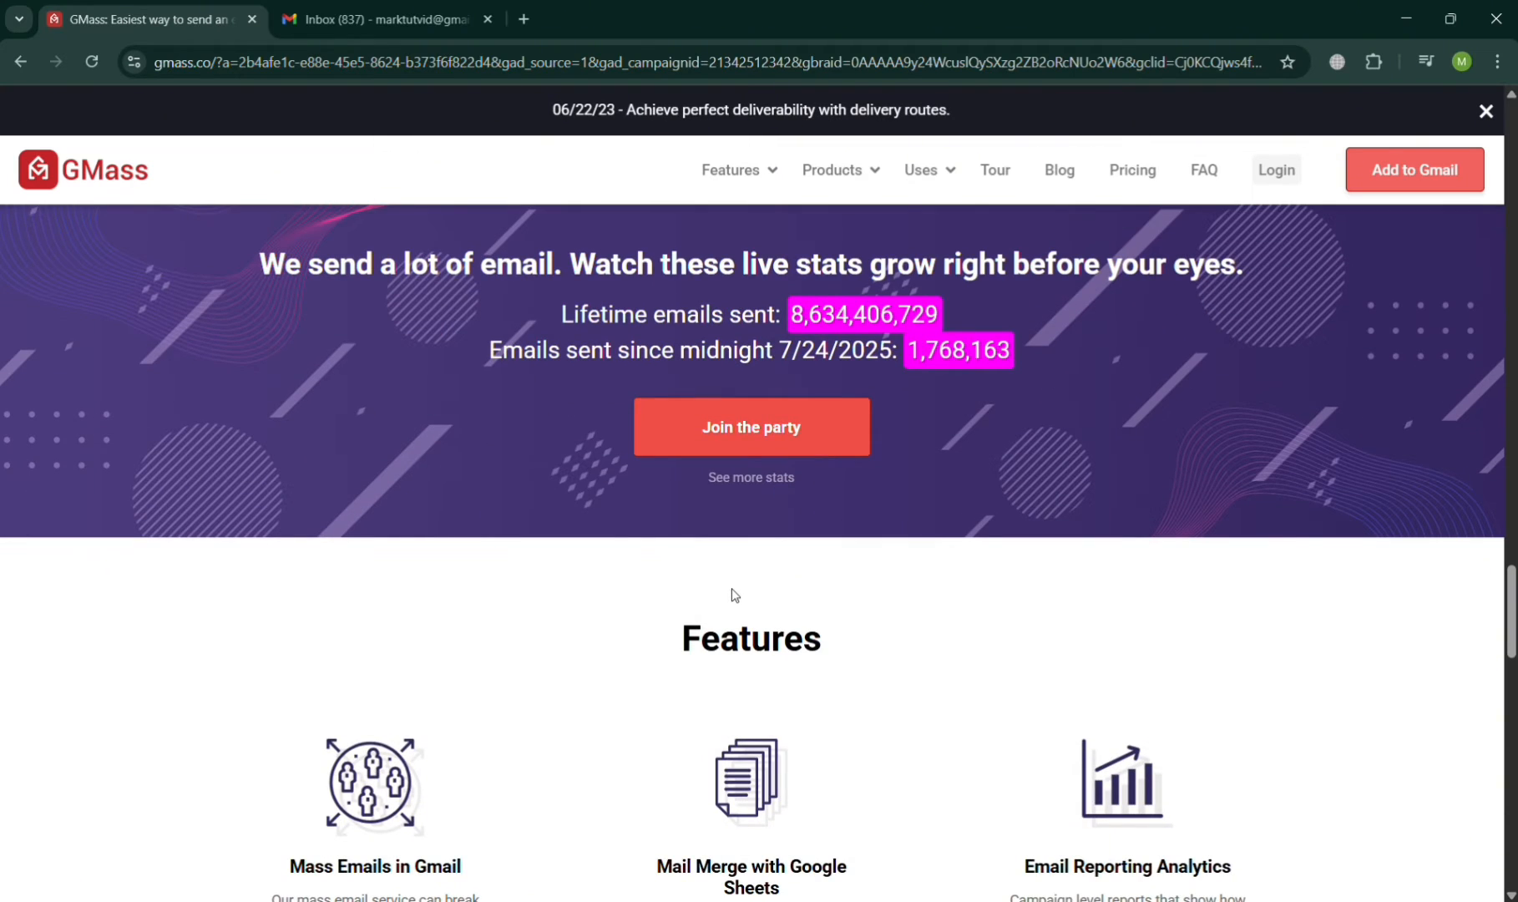
scroll(882, 491, down, 5)
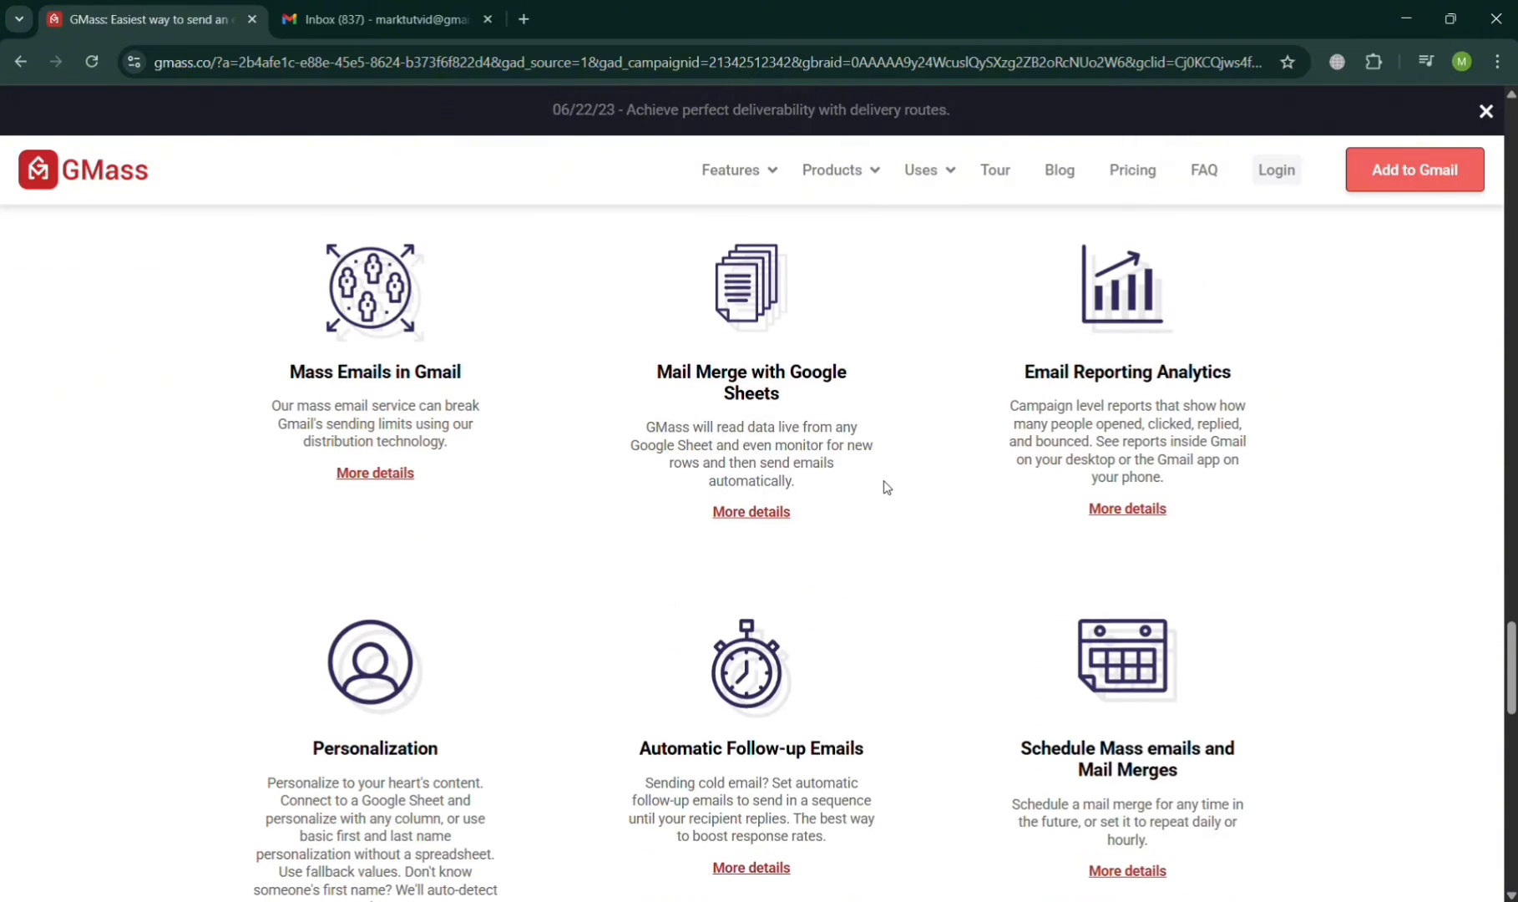
scroll(887, 474, down, 2)
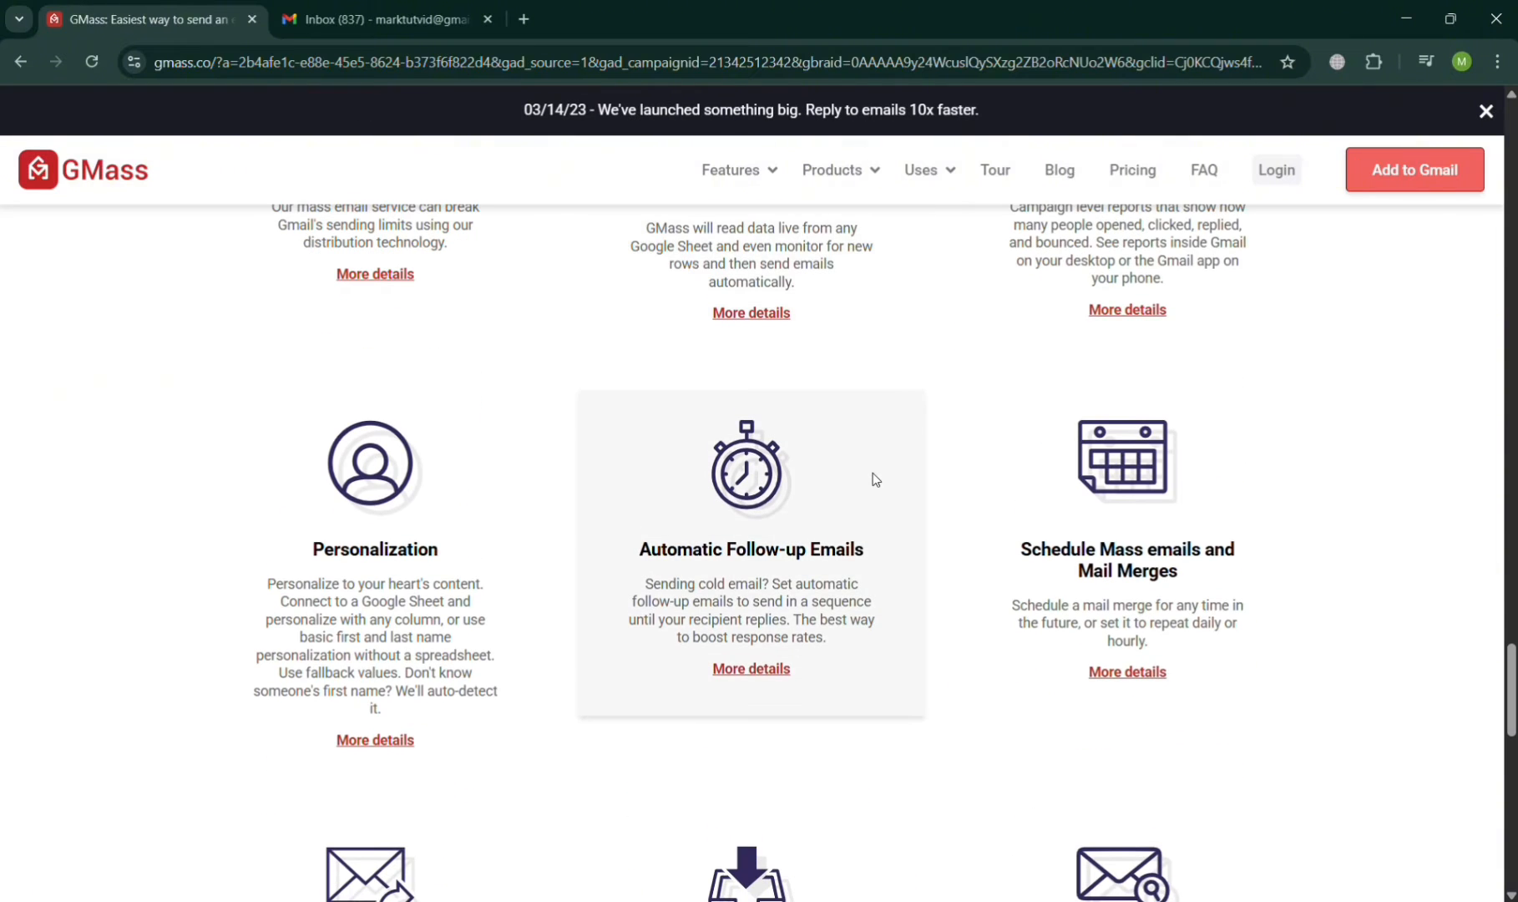
scroll(874, 479, down, 3)
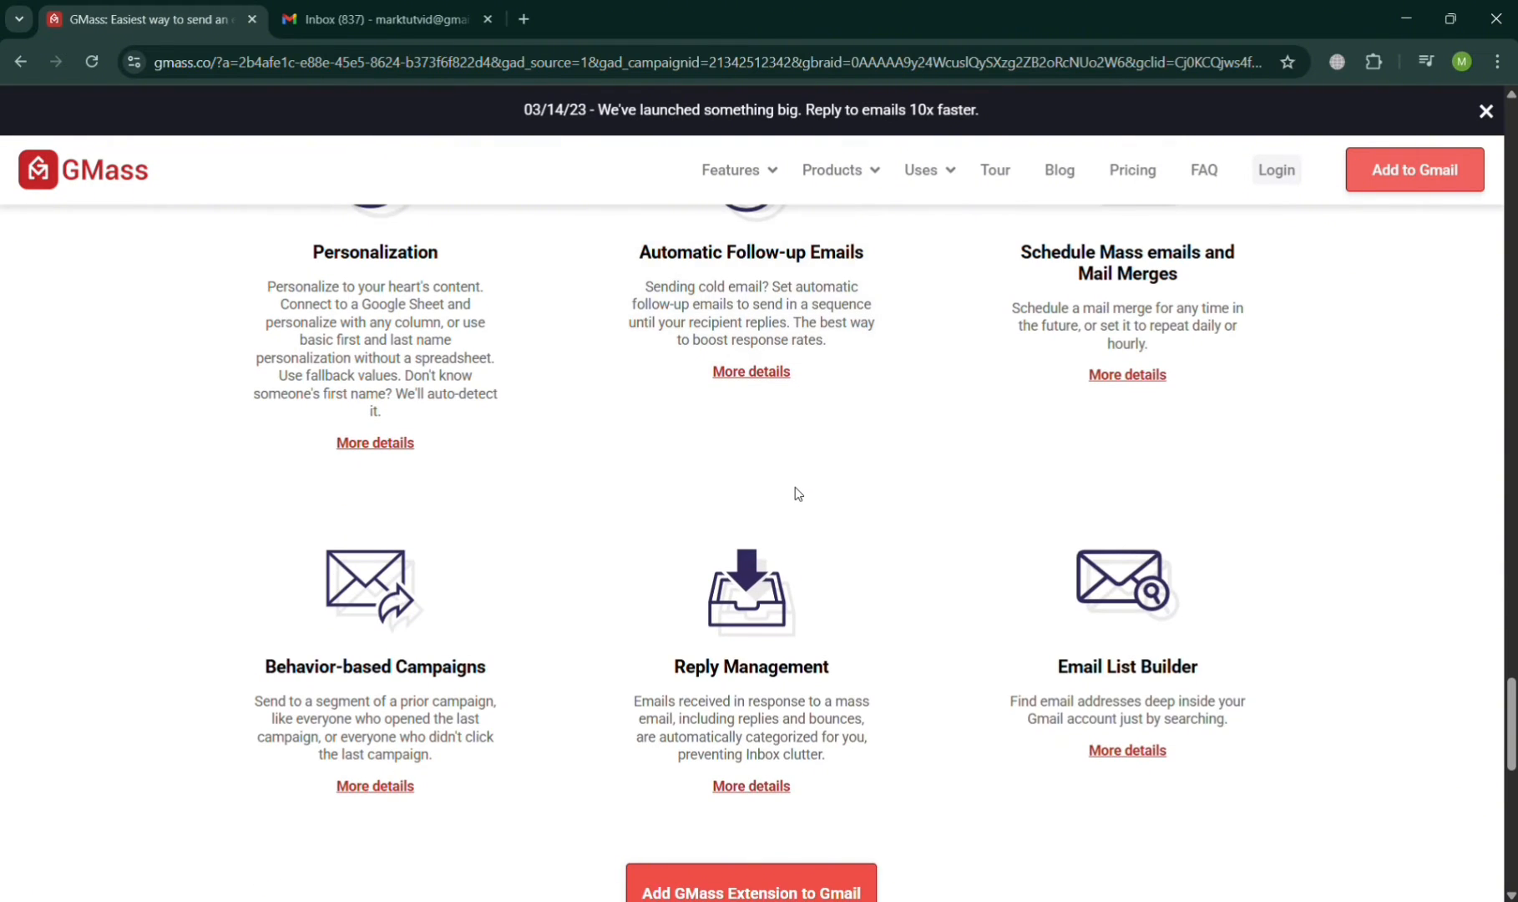
scroll(793, 488, down, 2)
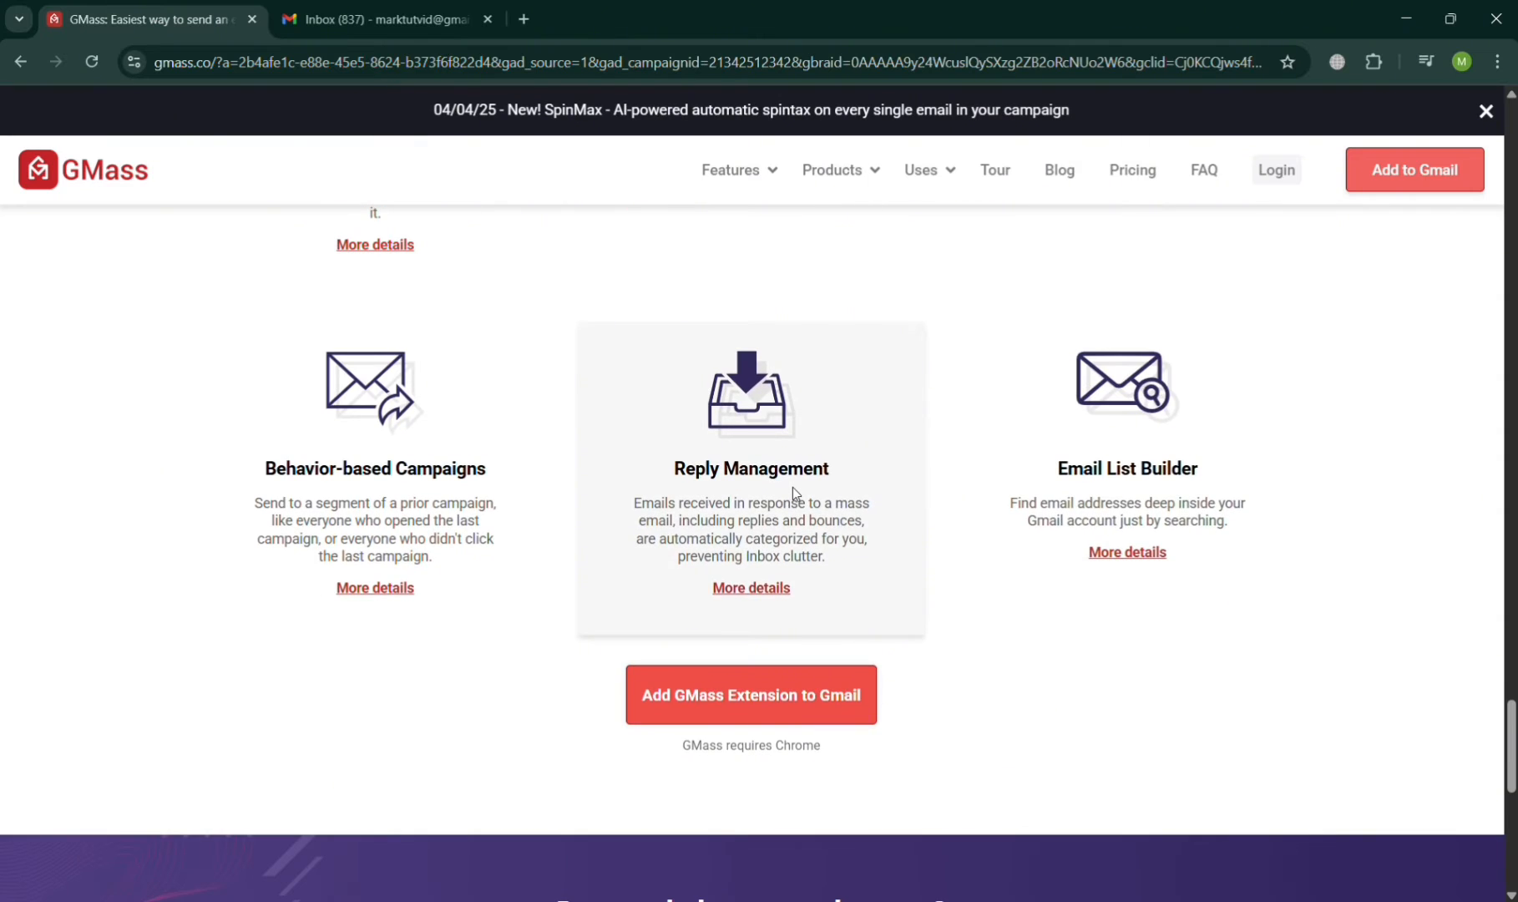
scroll(792, 486, down, 2)
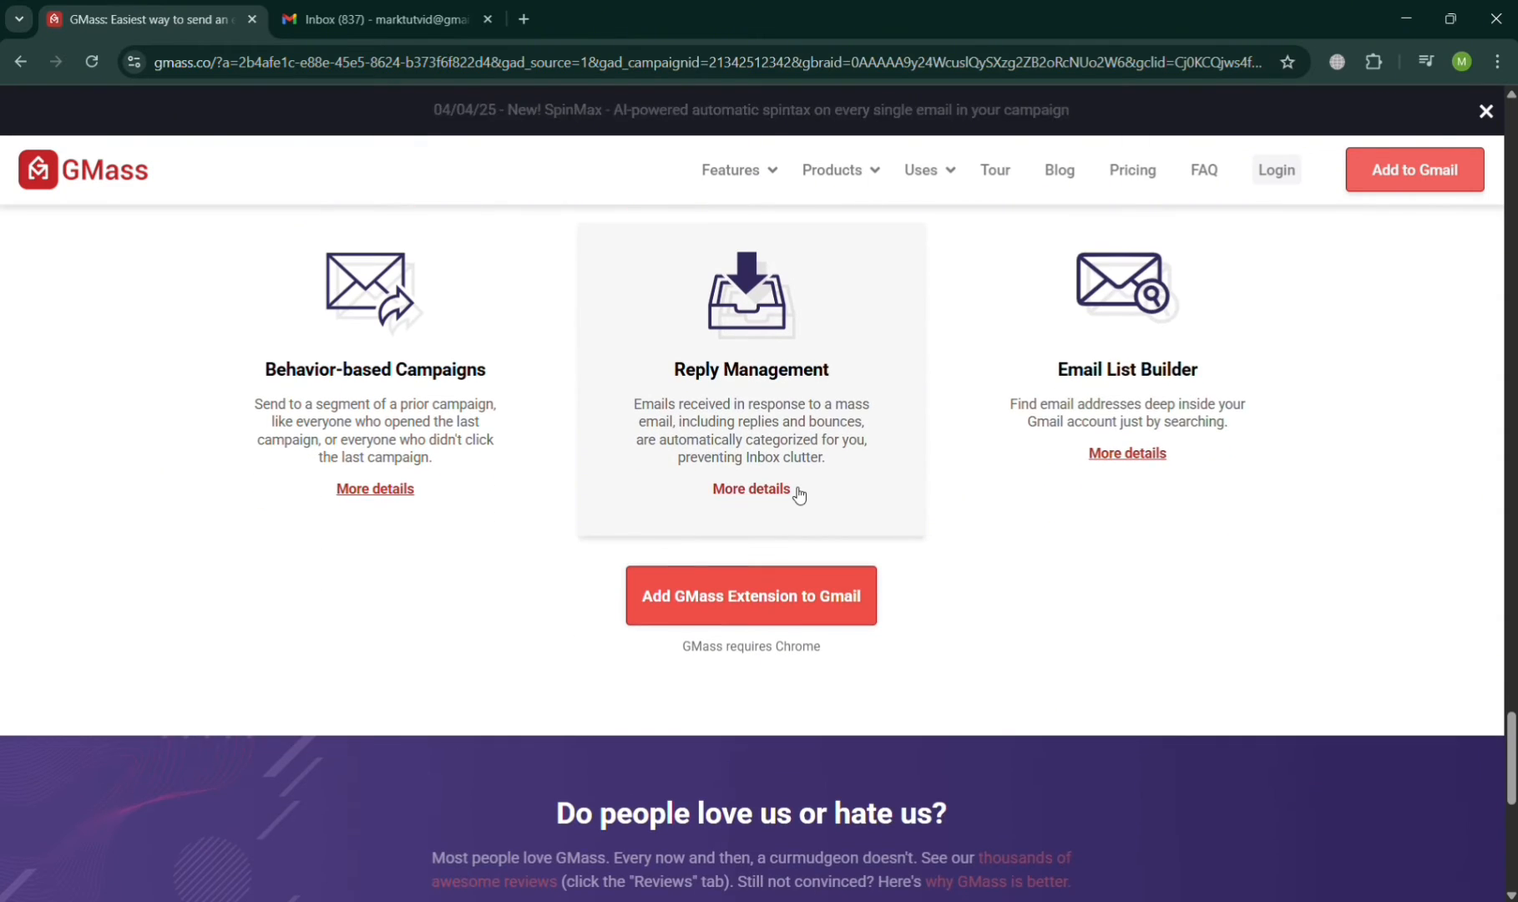
scroll(827, 487, down, 8)
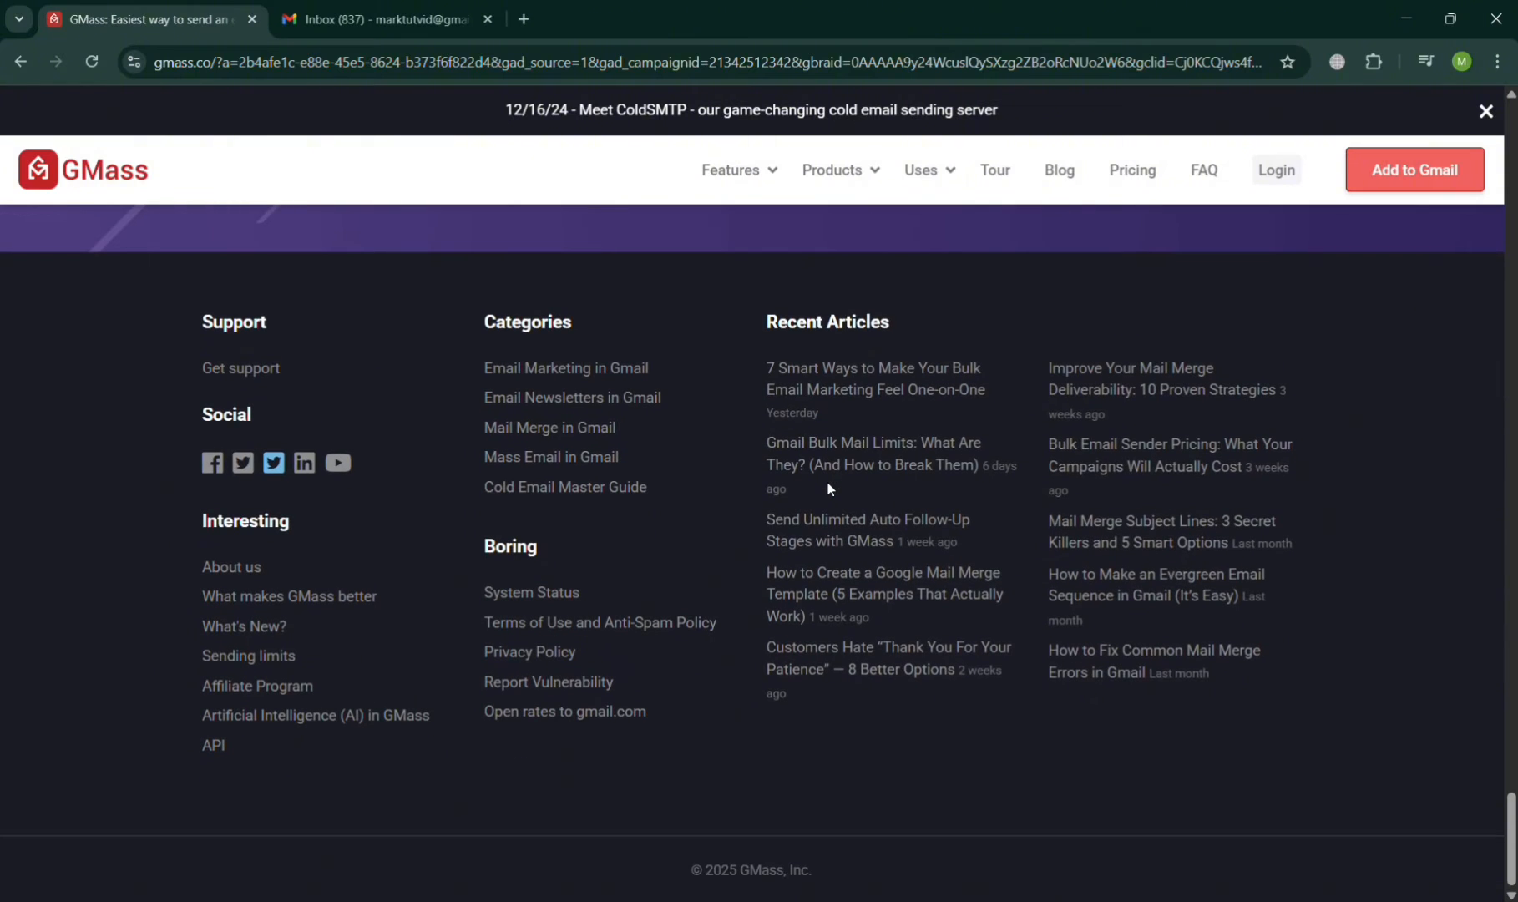
scroll(830, 485, up, 10)
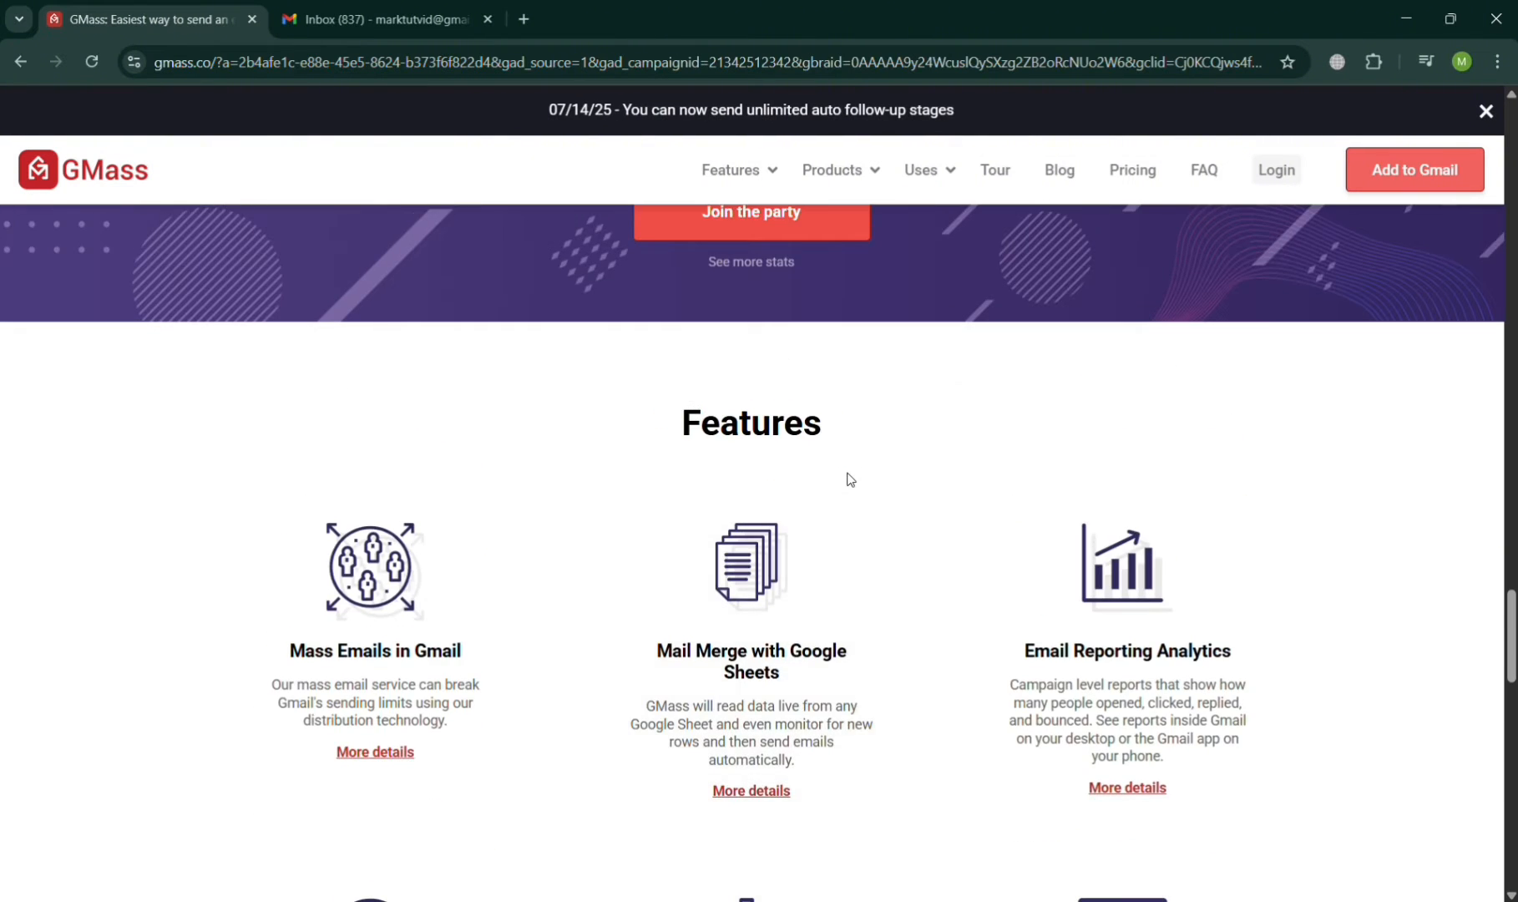
scroll(849, 479, up, 15)
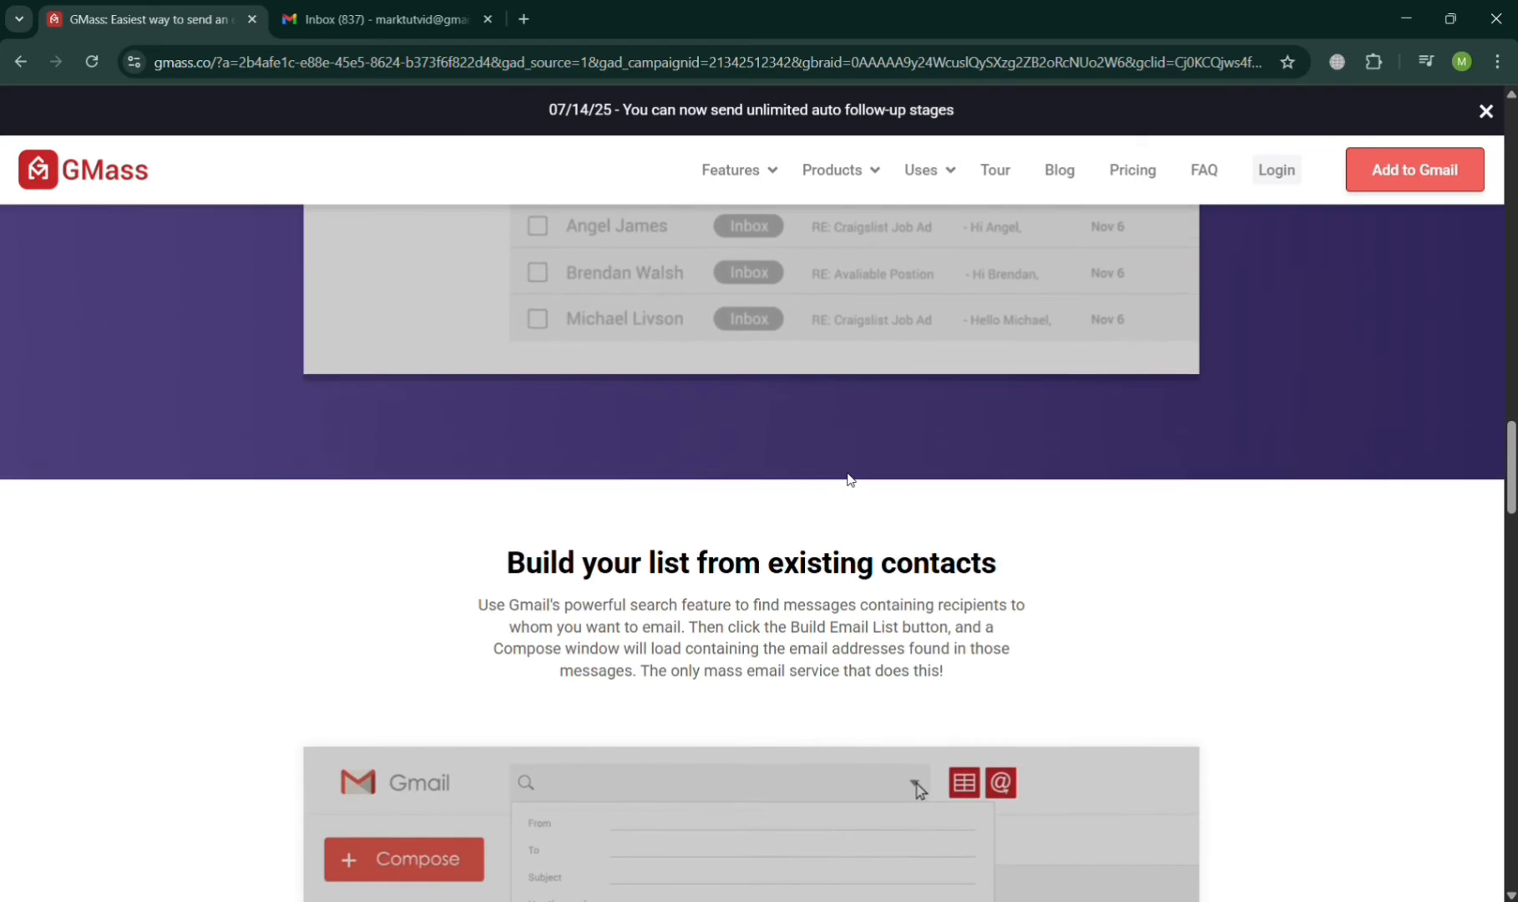
scroll(847, 477, up, 15)
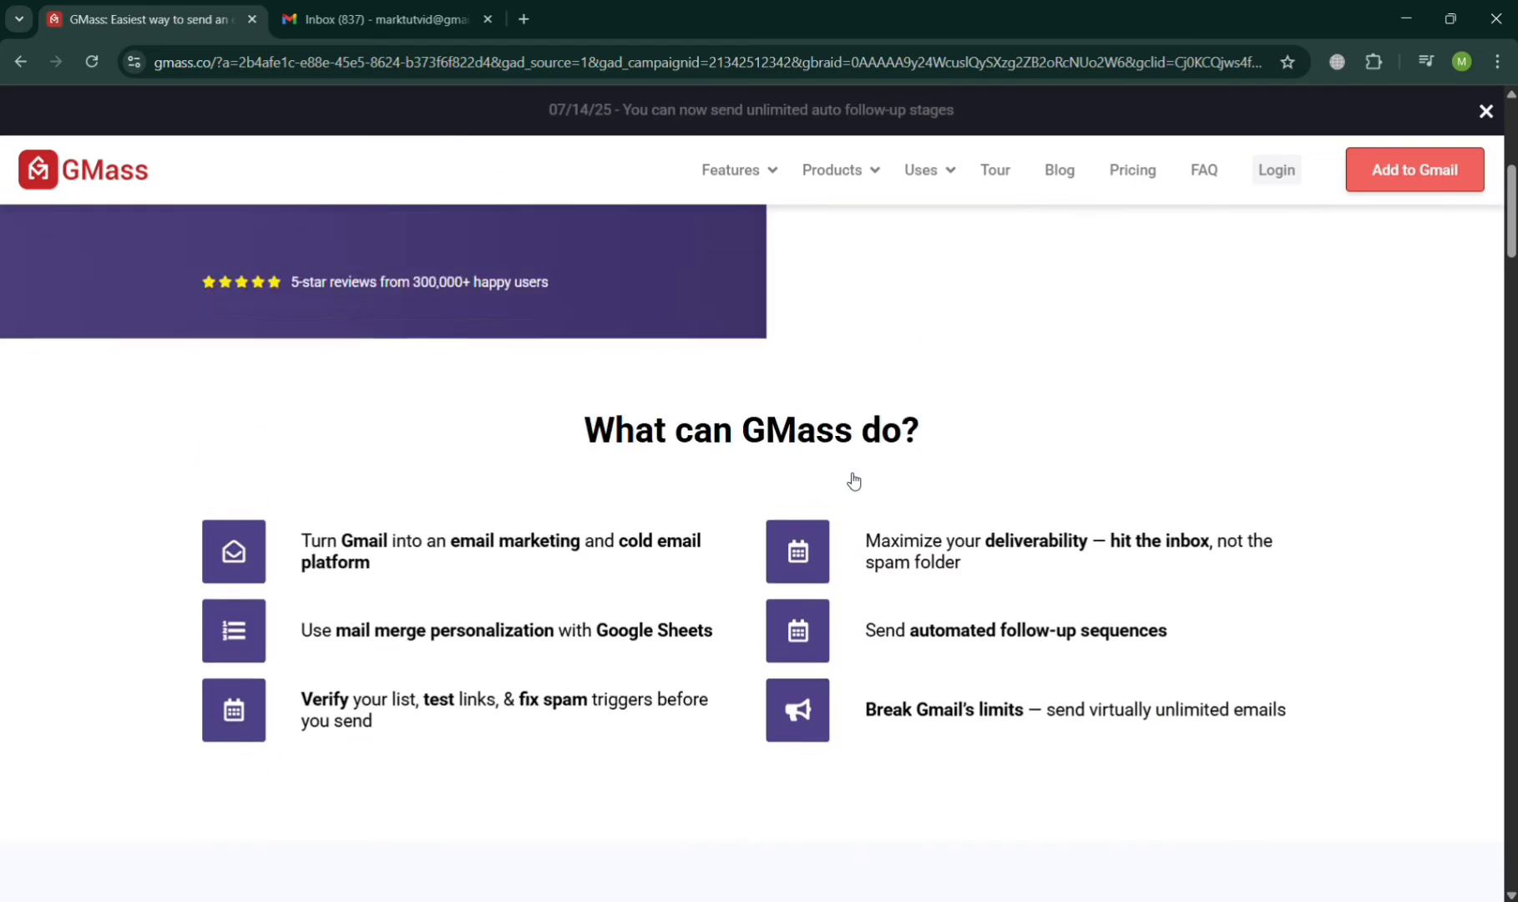
scroll(854, 481, up, 8)
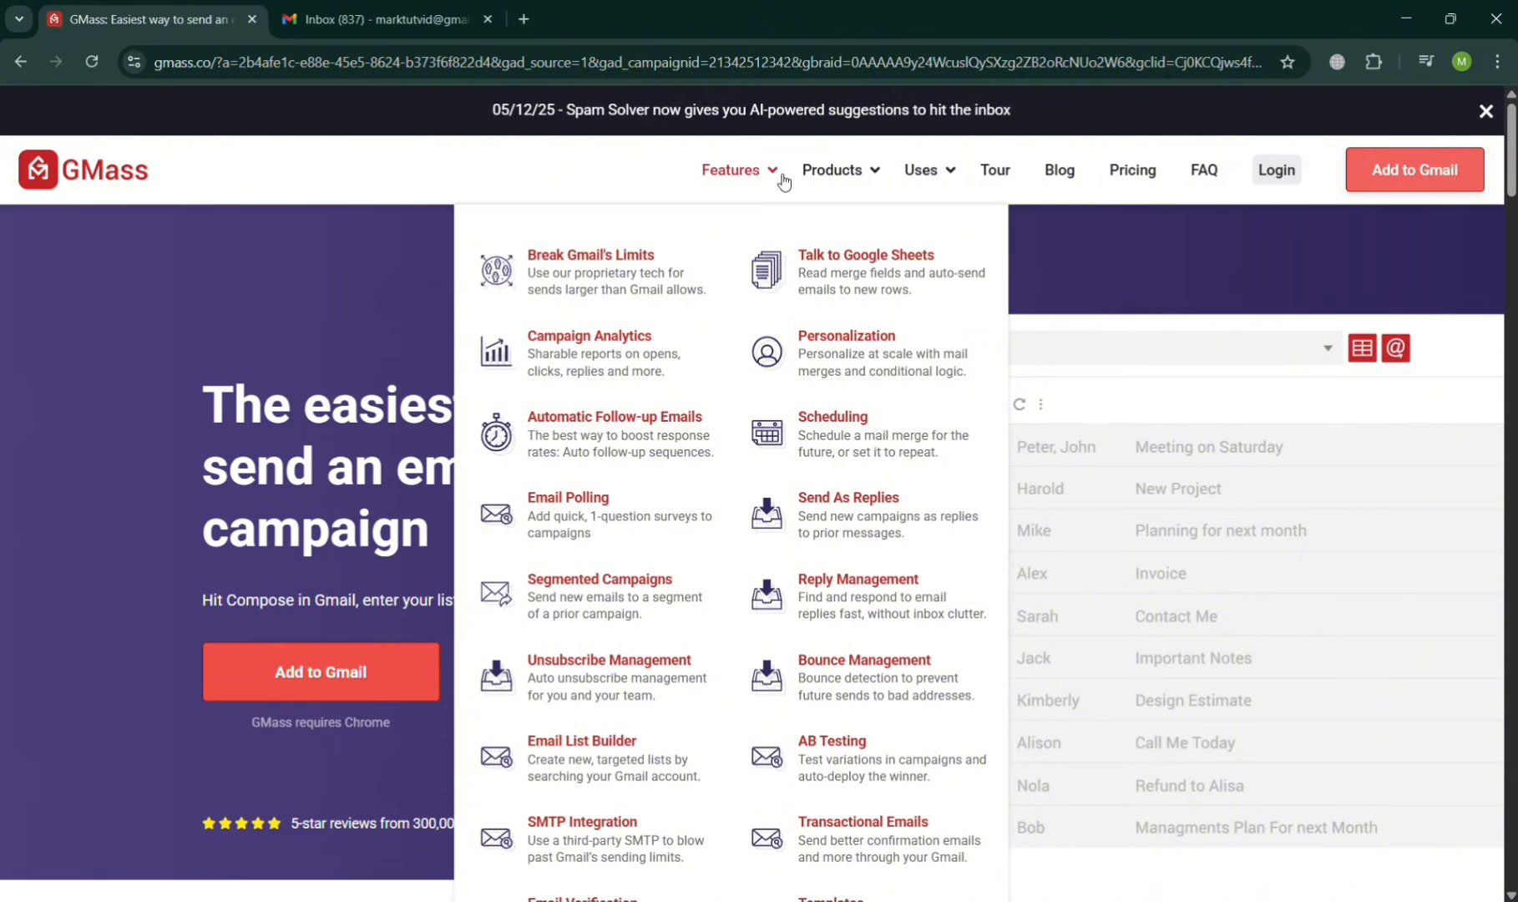
Step: Check the Gmail inbox, then return to GMass and add it to Gmail
mouse_move(868, 180)
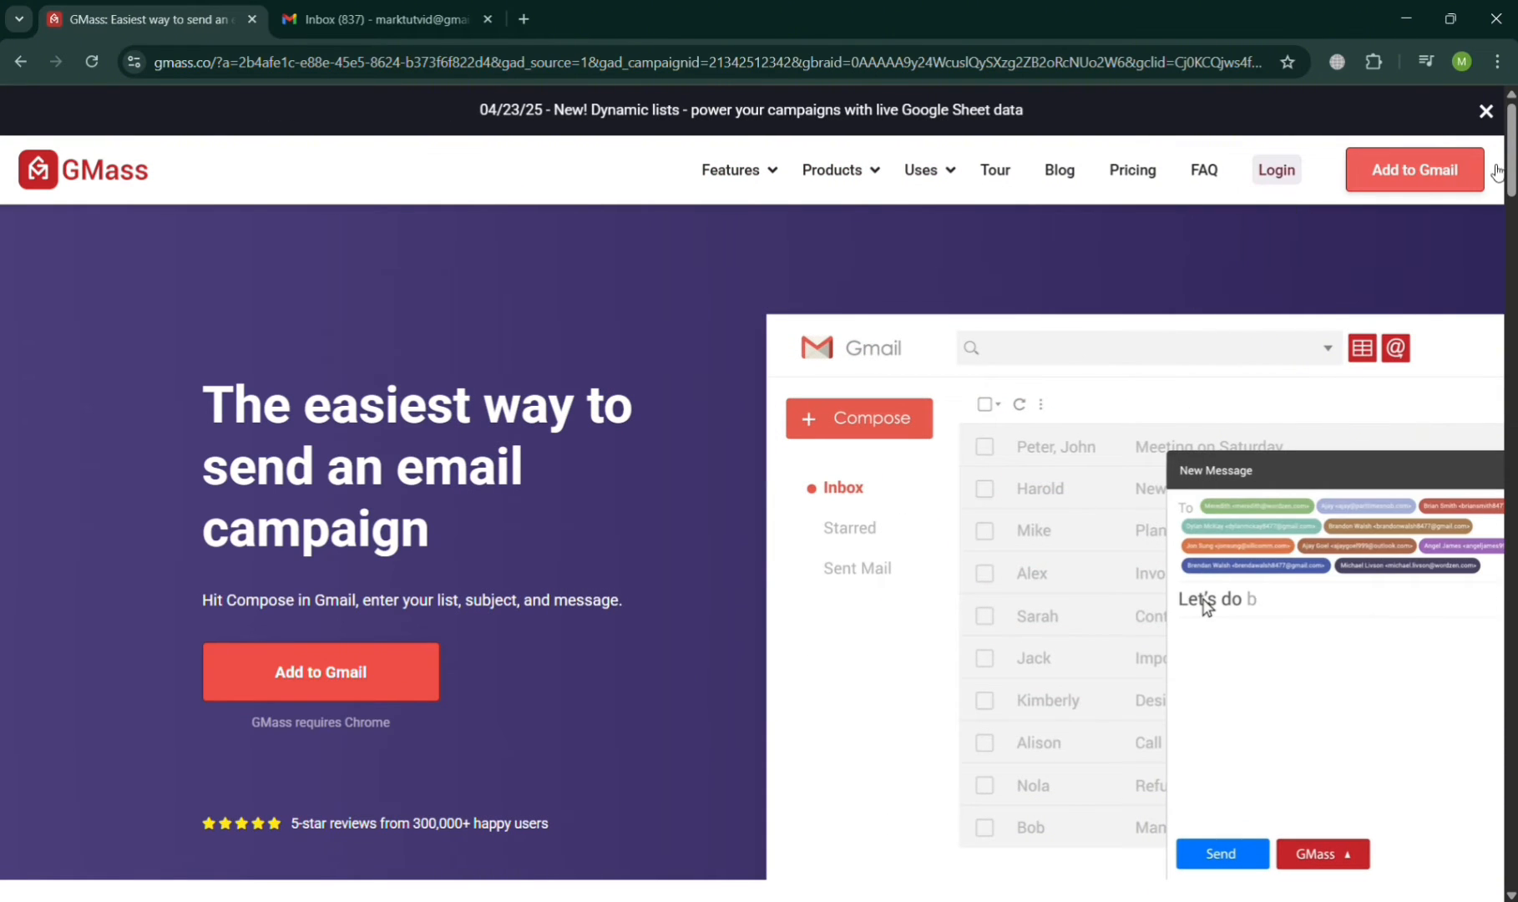
click(395, 14)
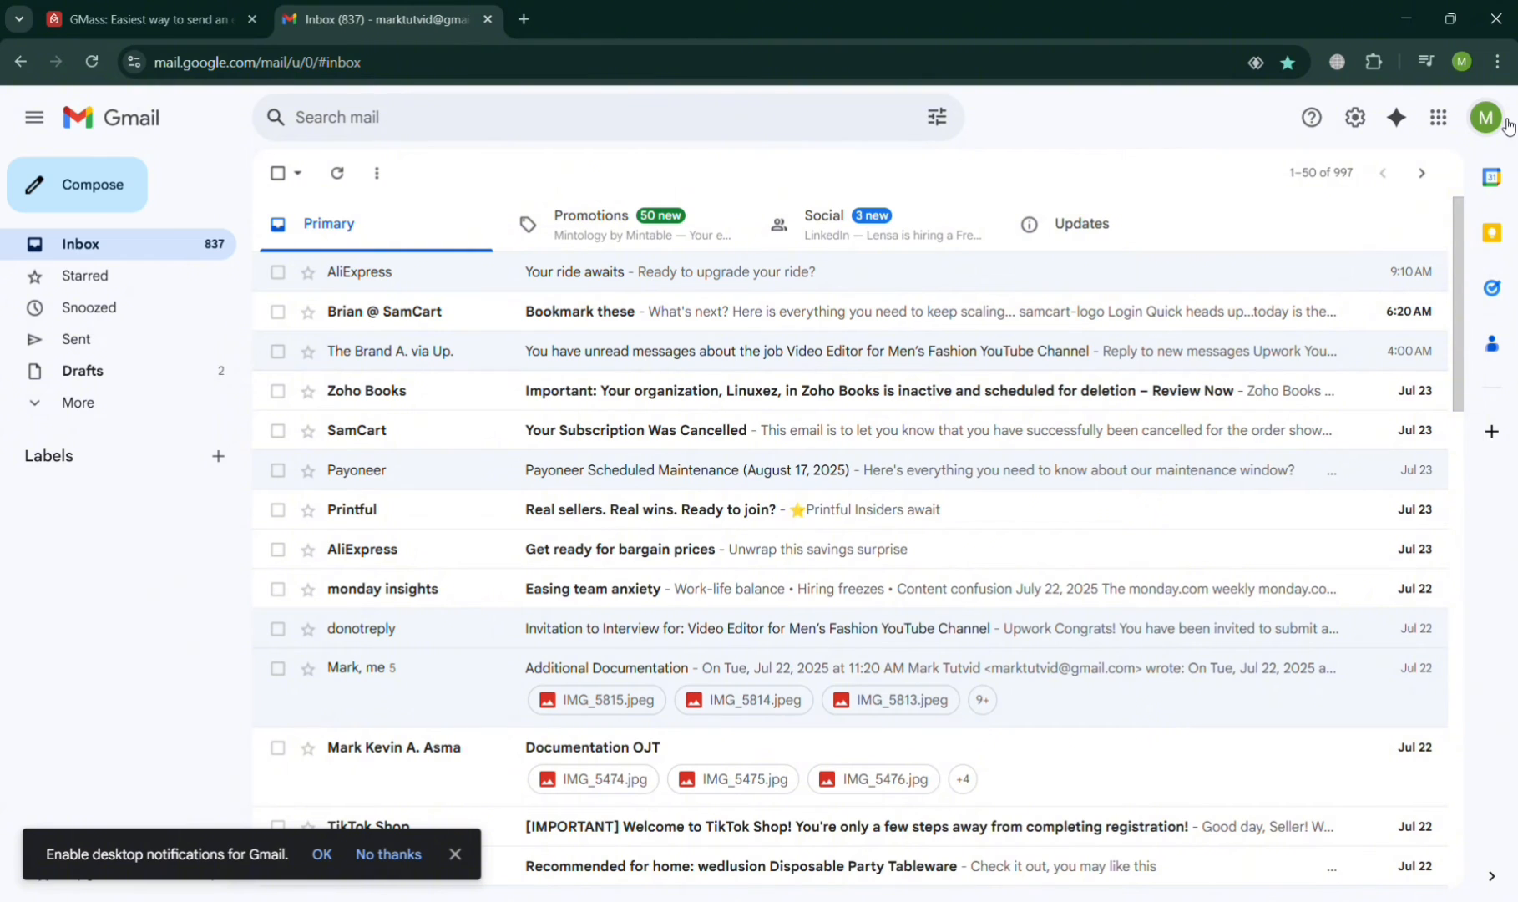
click(146, 18)
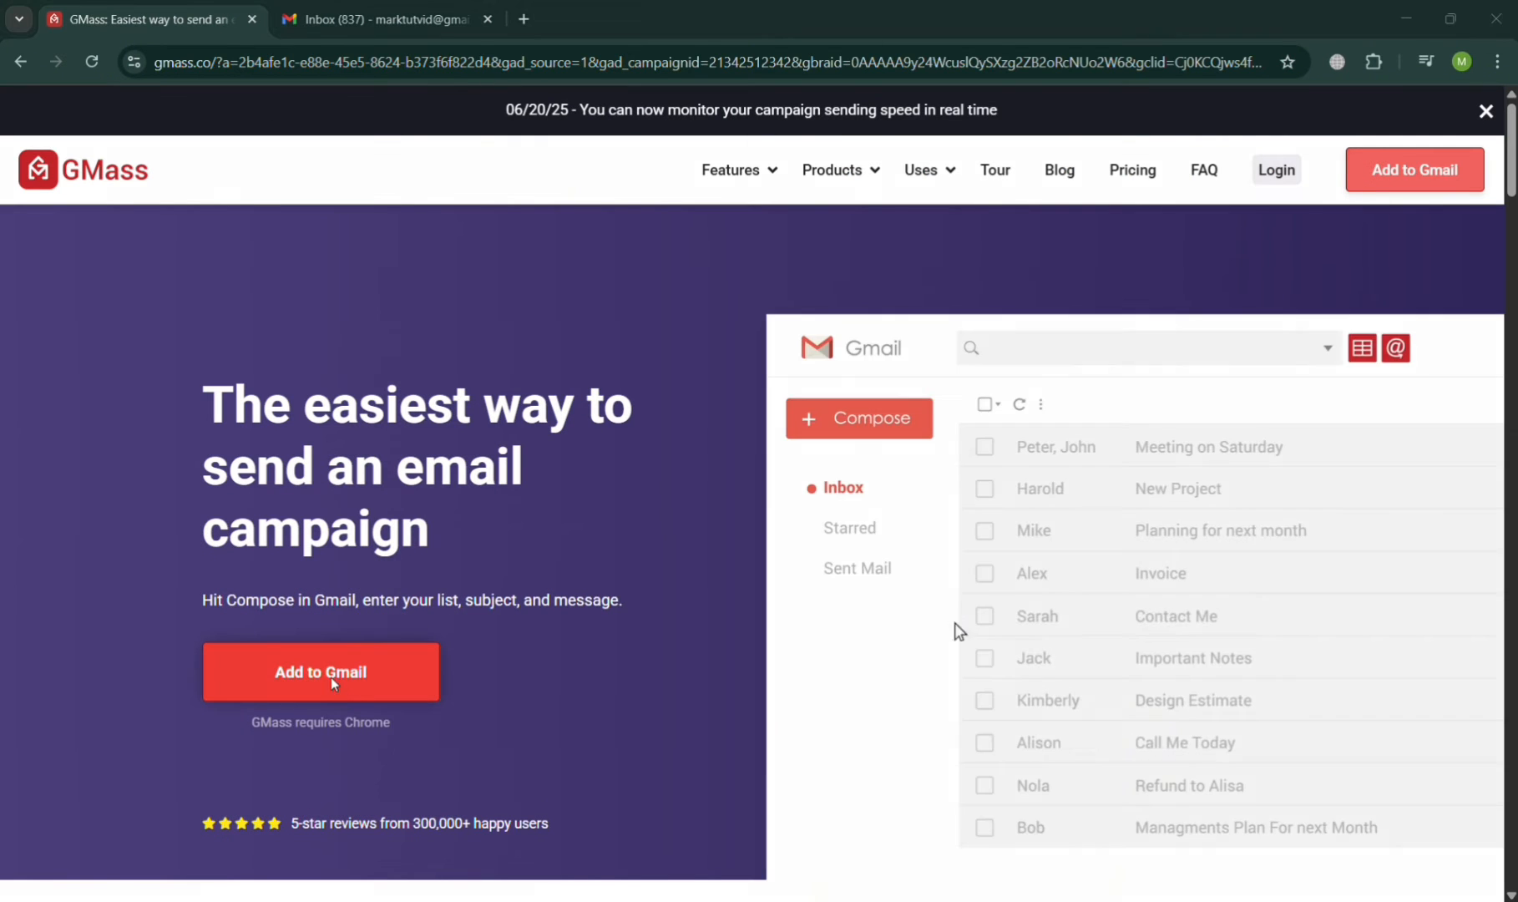
click(331, 677)
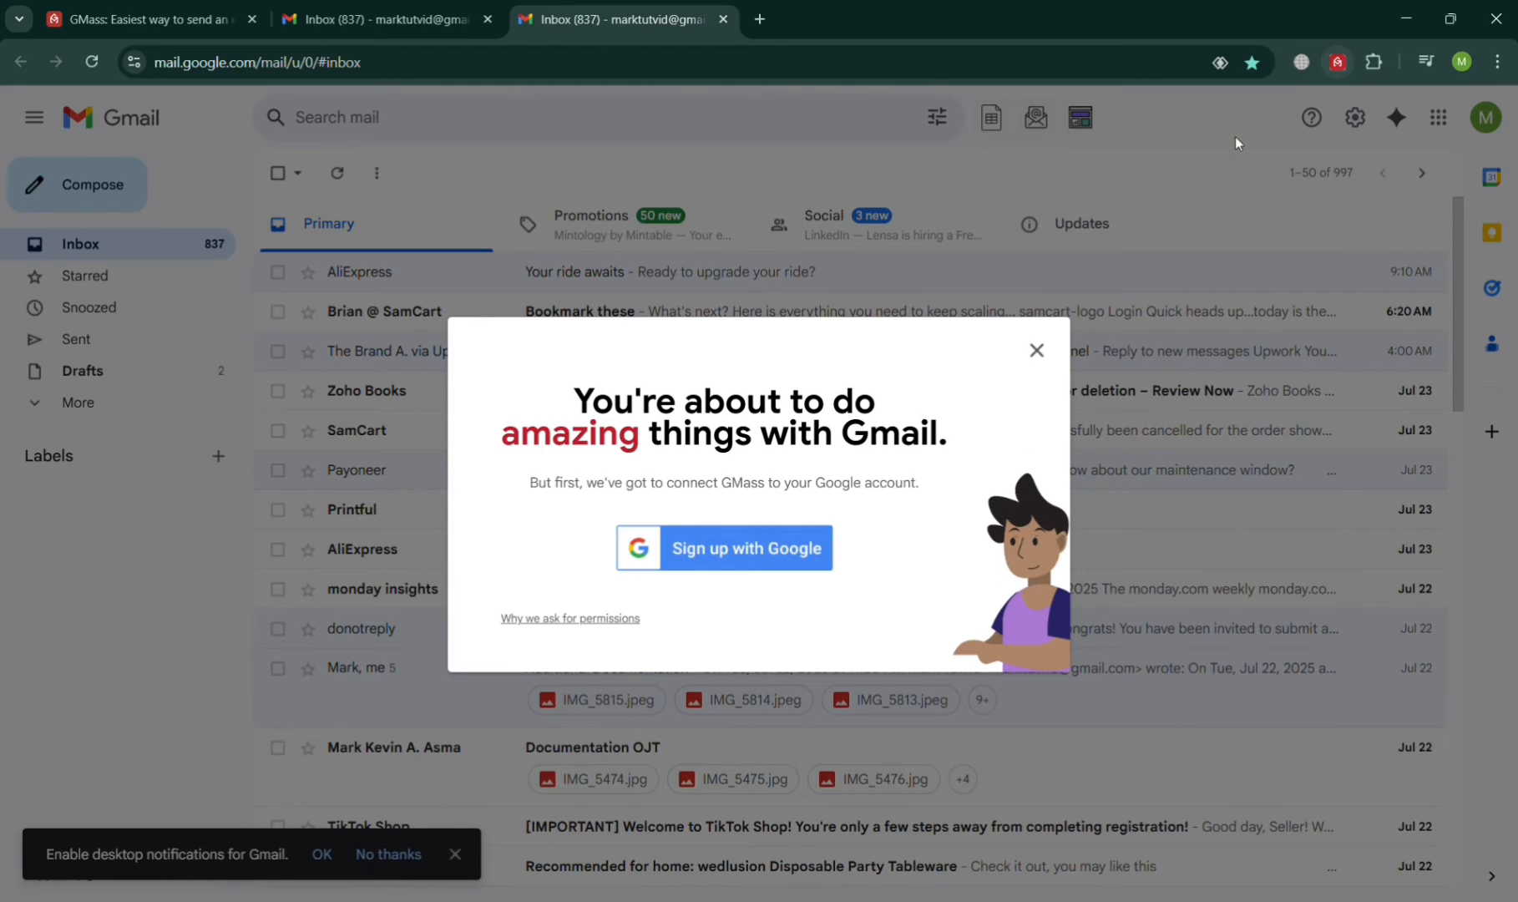
Step: Sign up for GMass with the Google account and skip the introductory tour
click(743, 566)
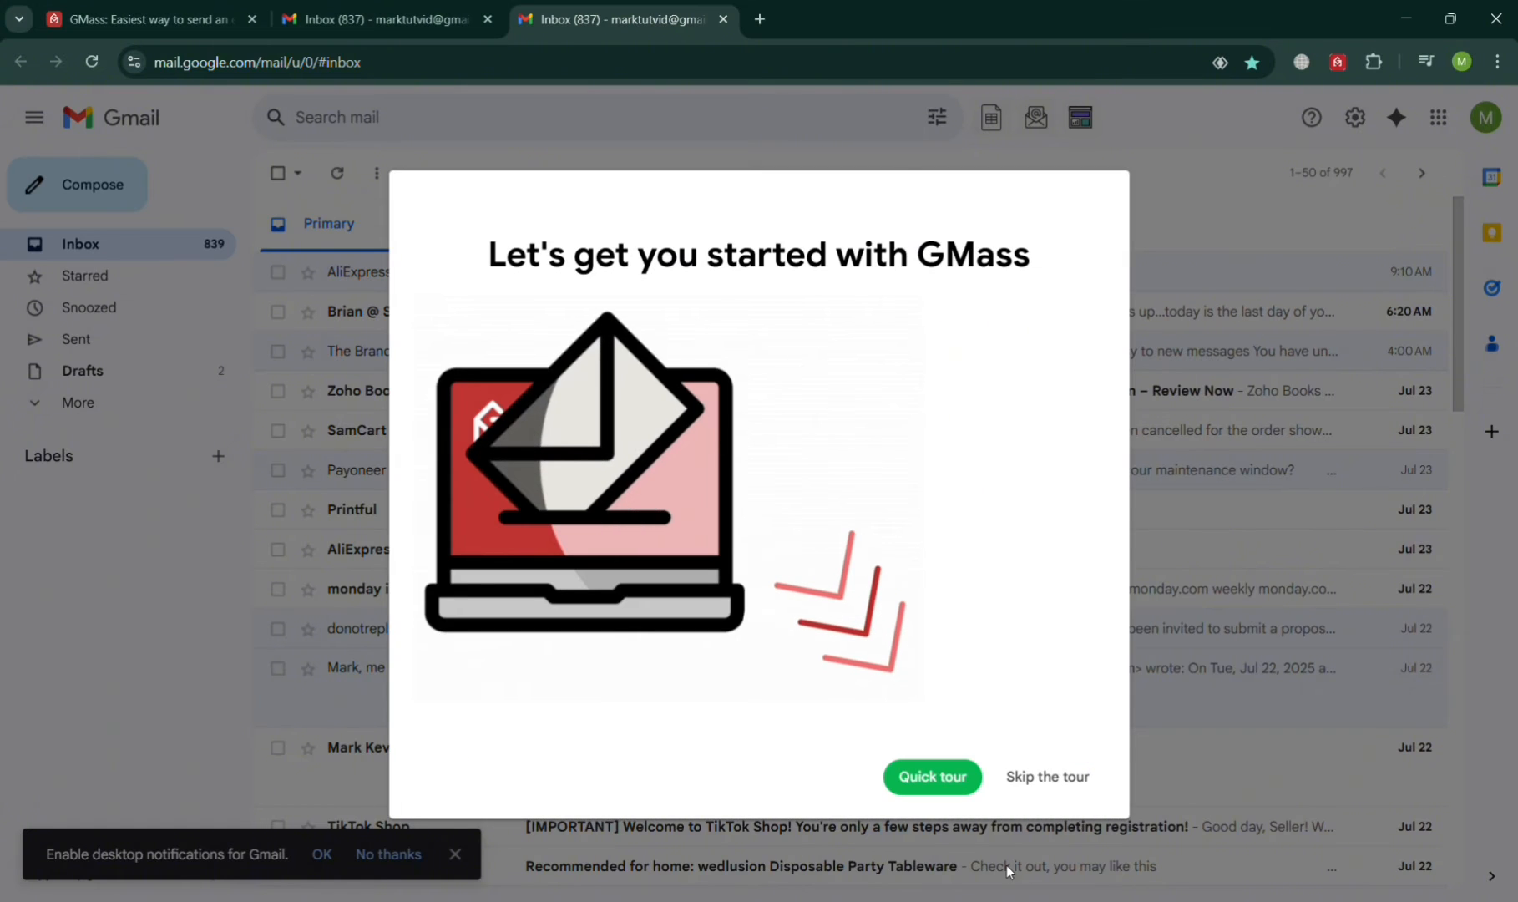
click(1040, 794)
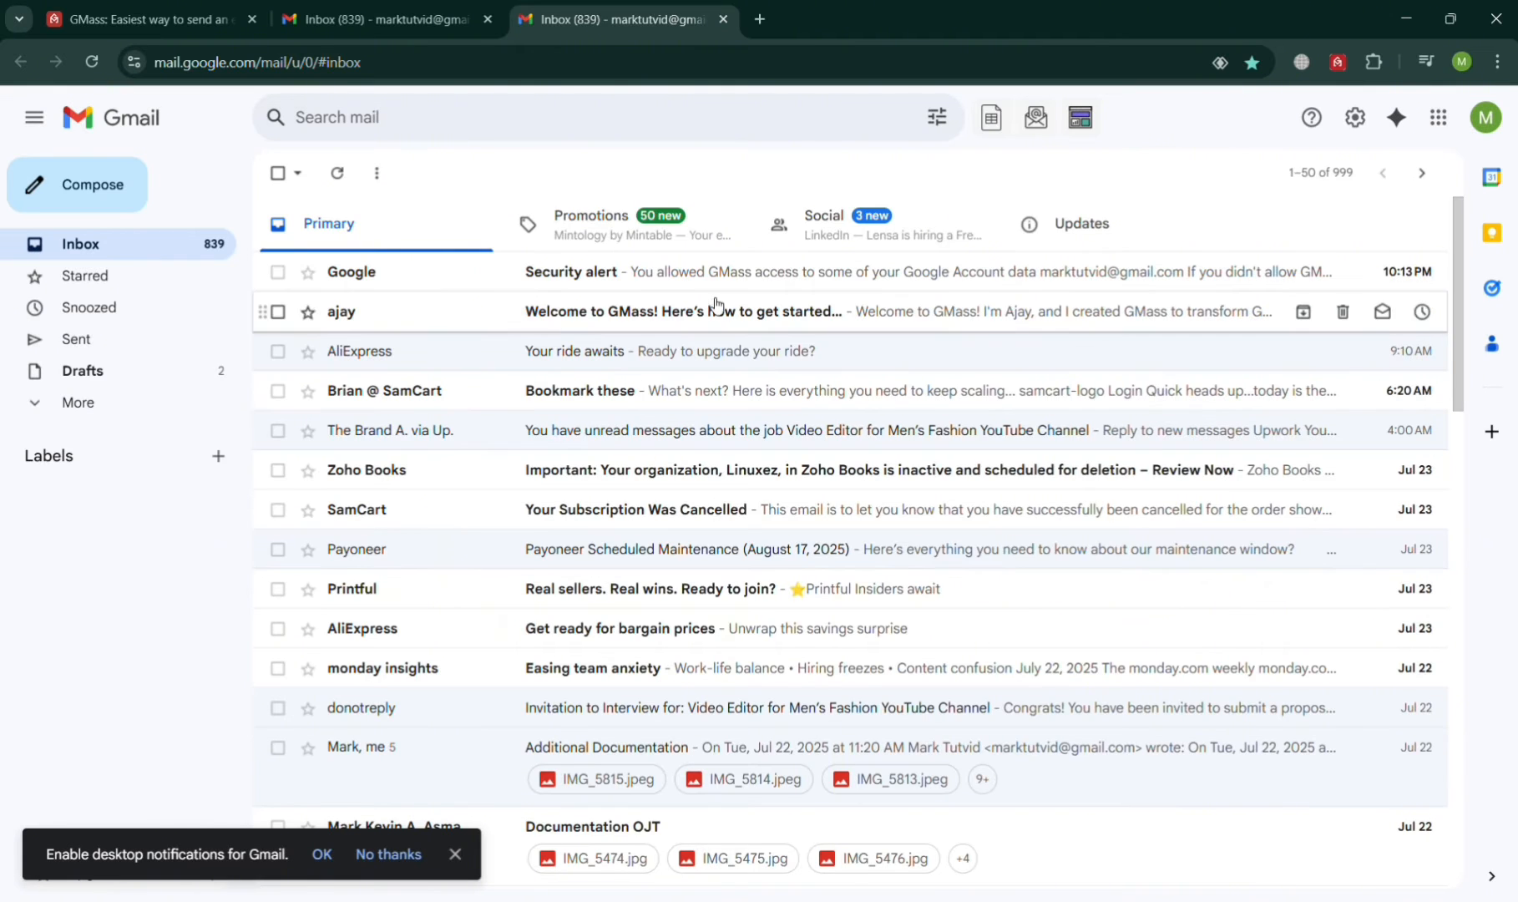
Step: Compose a new email to the test recipient's address with the subject 'Sample Email'
click(115, 199)
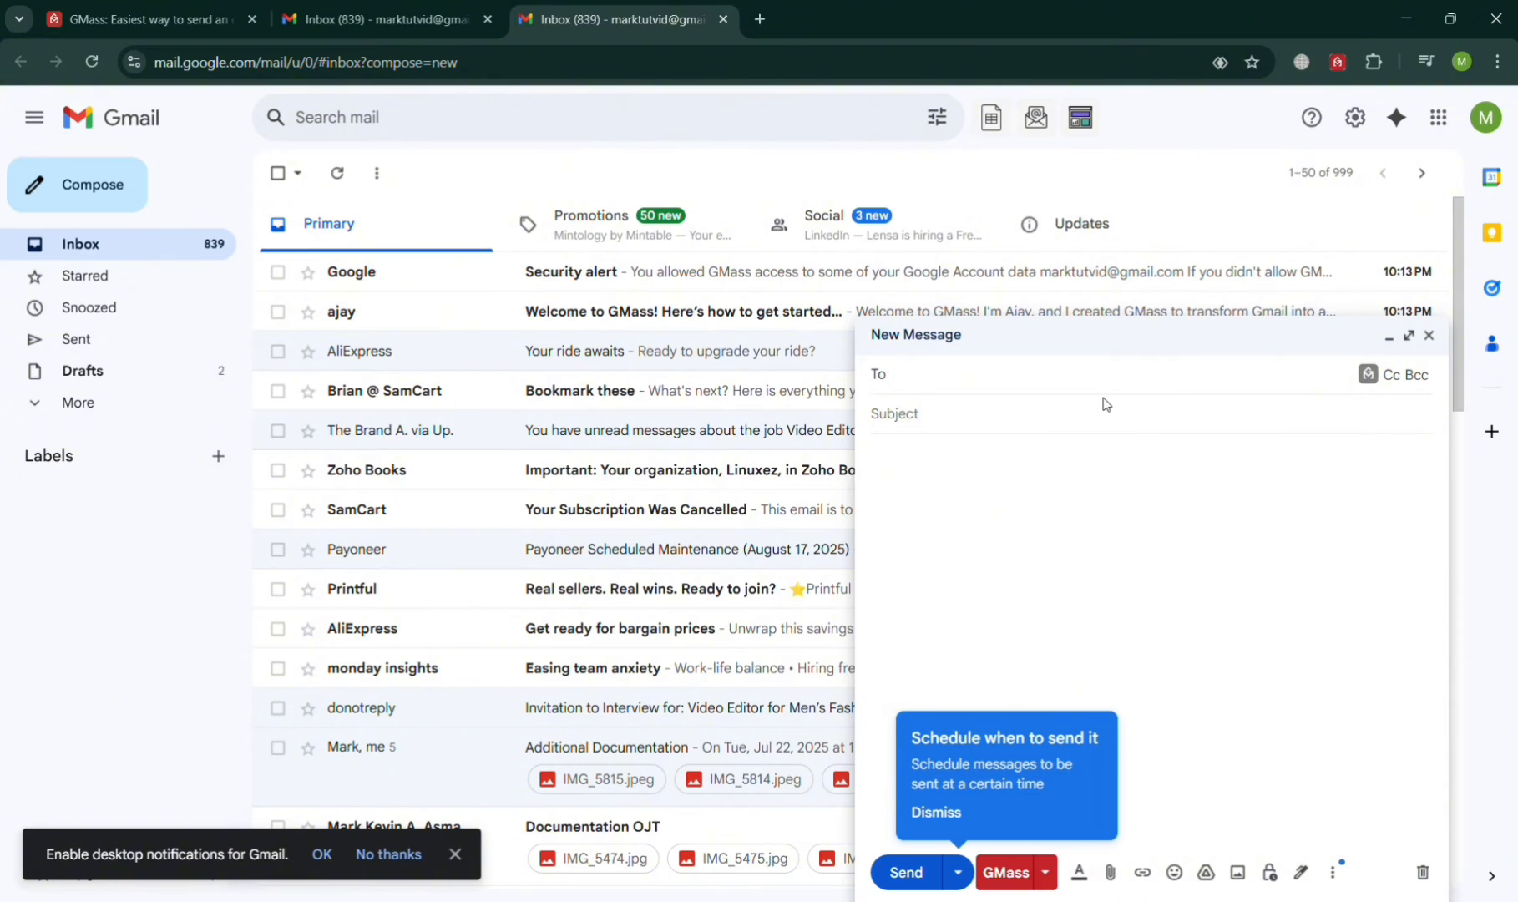
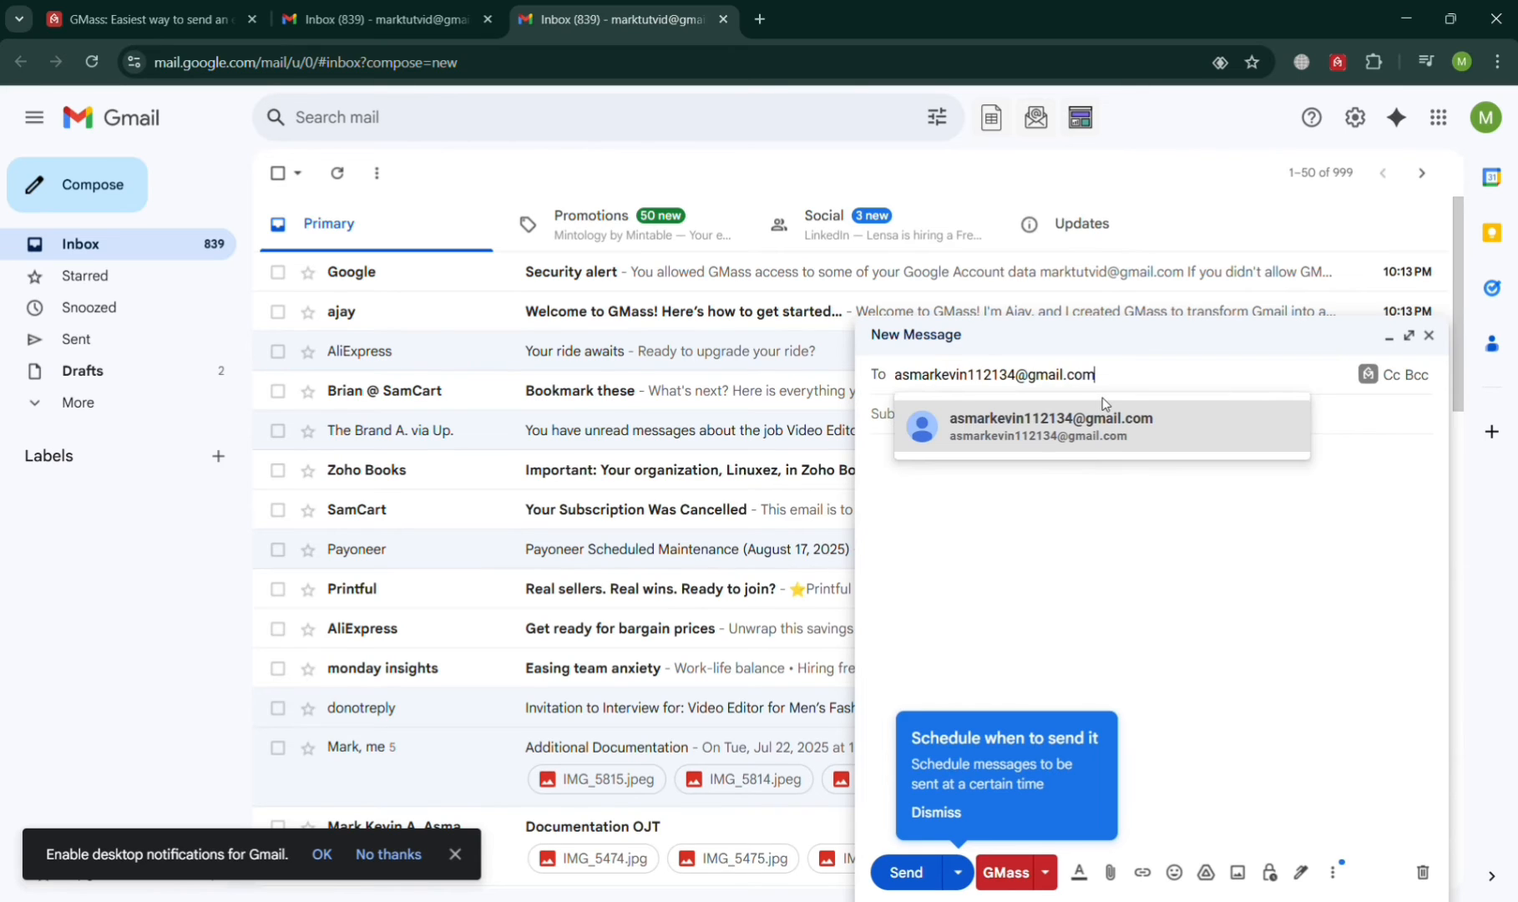
click(1107, 422)
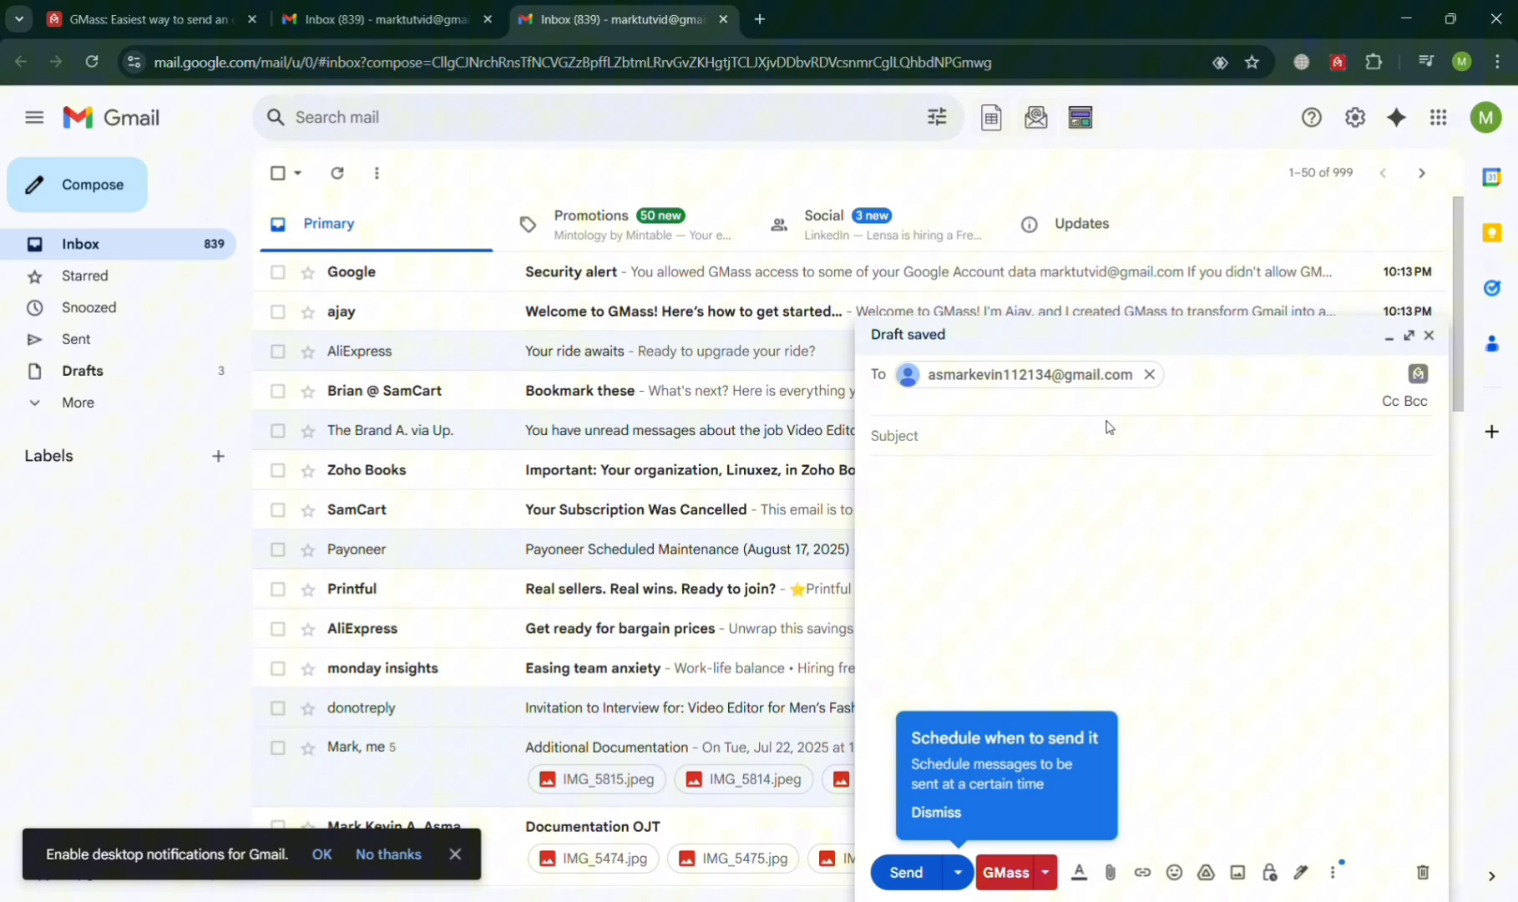
click(959, 425)
text(Samp)
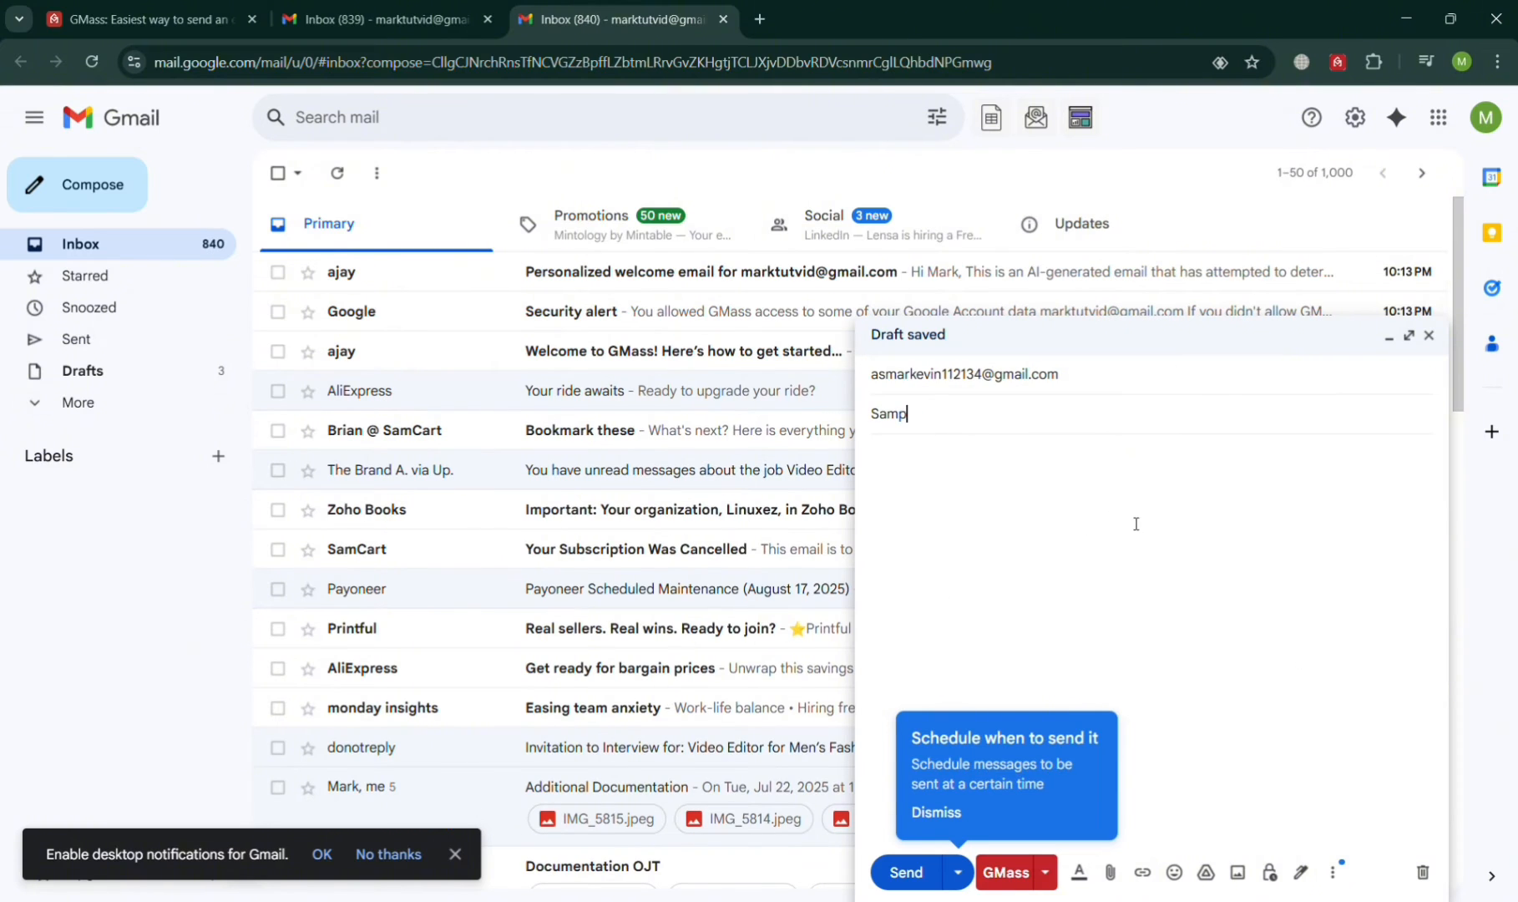
text(le Em,a)
key(BackSpace)
key(BackSpace)
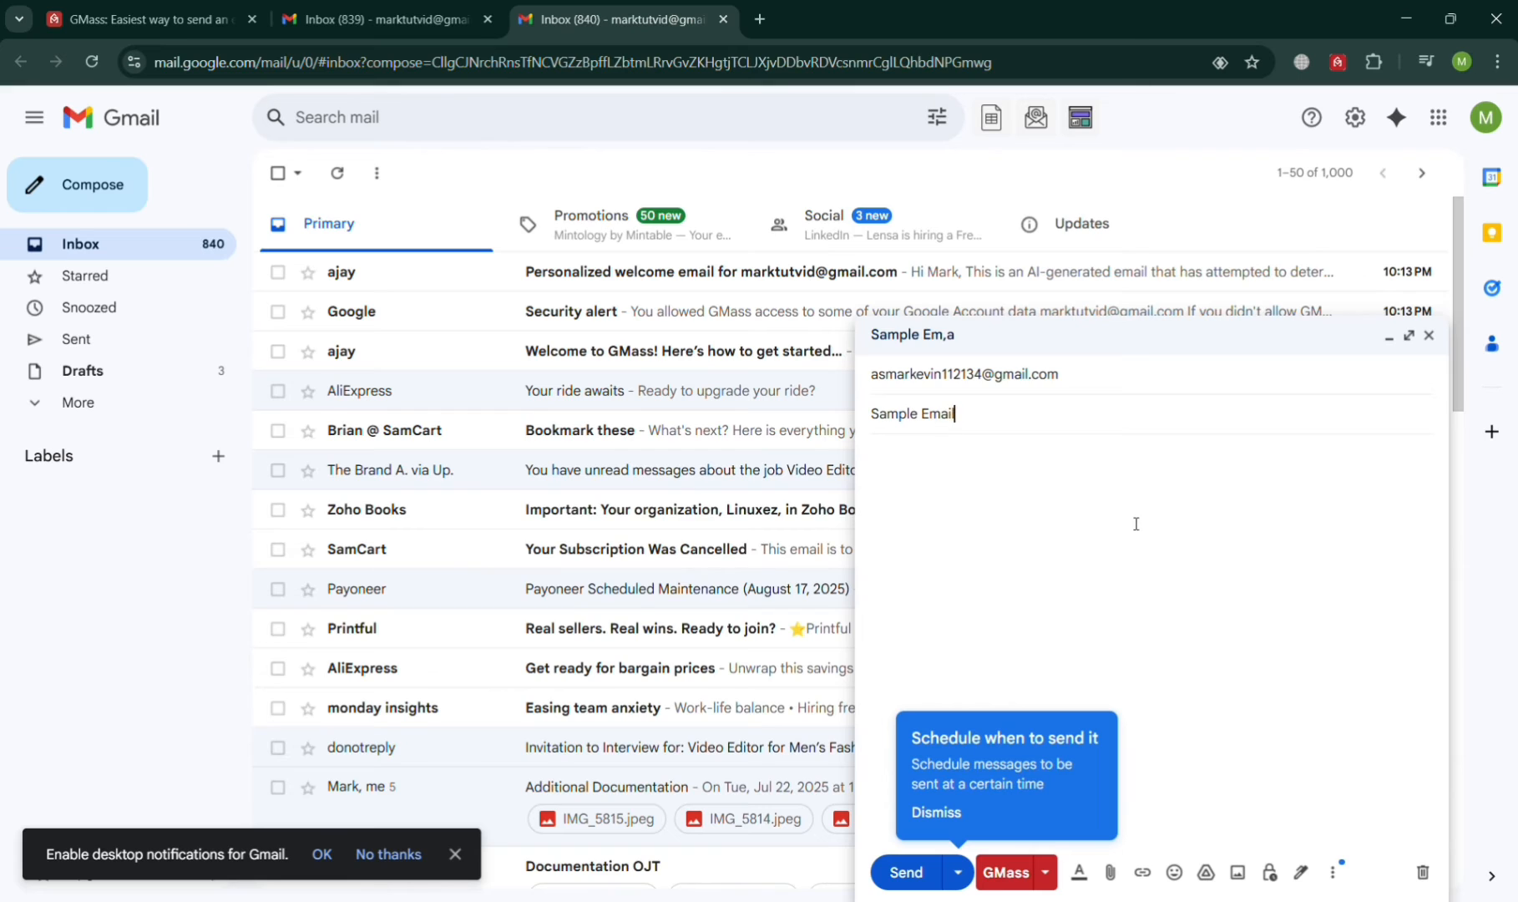
Step: Copy the {FirstName|Friend} variable from GMass's Personalize field list
click(1045, 877)
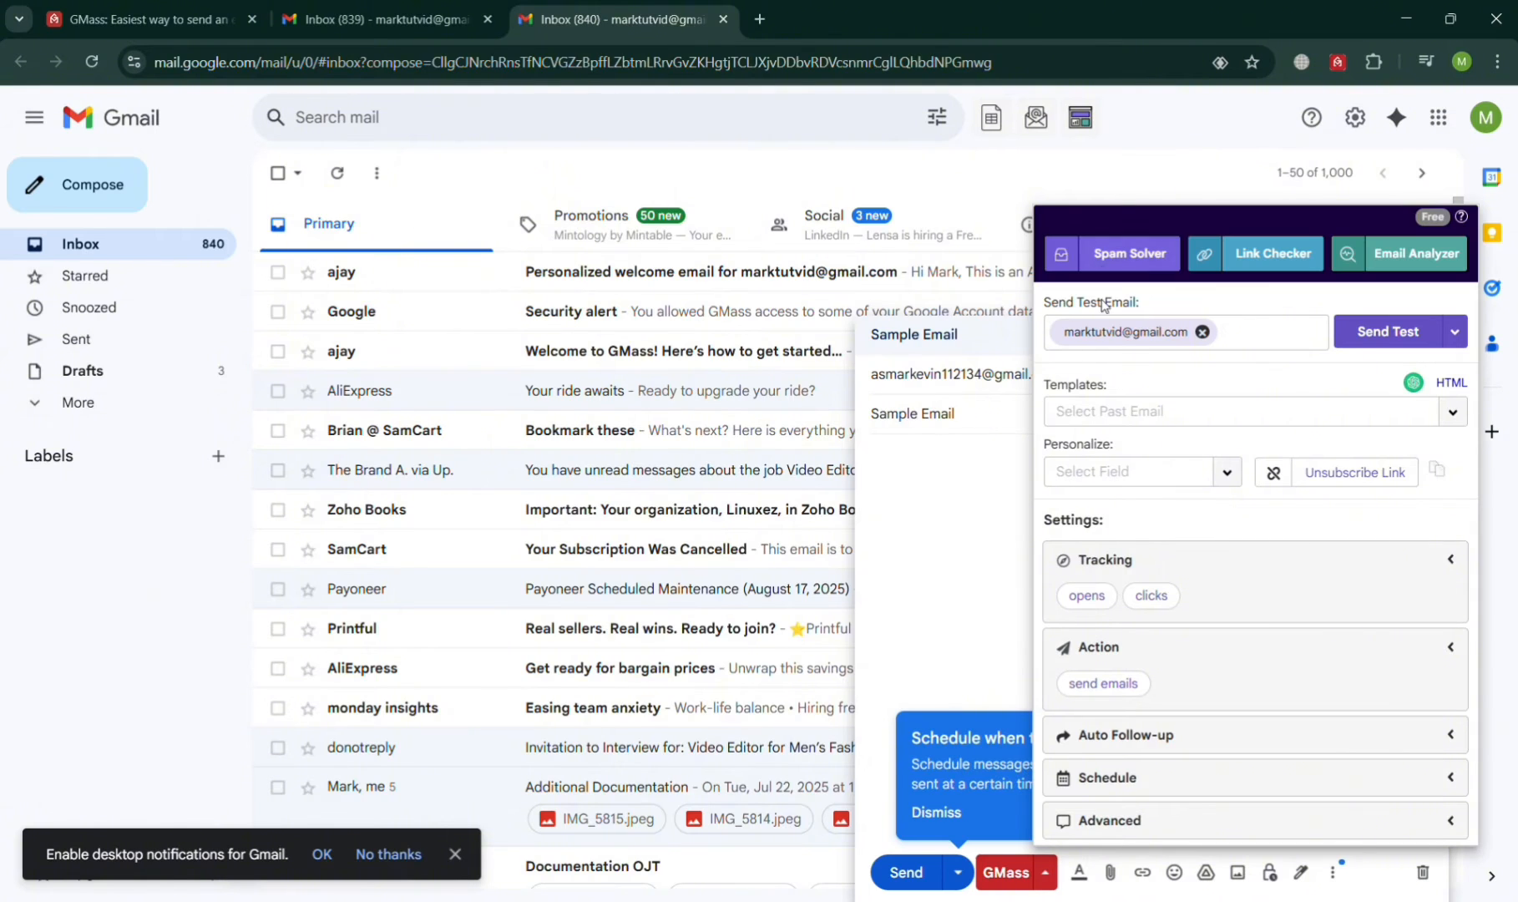
click(1186, 412)
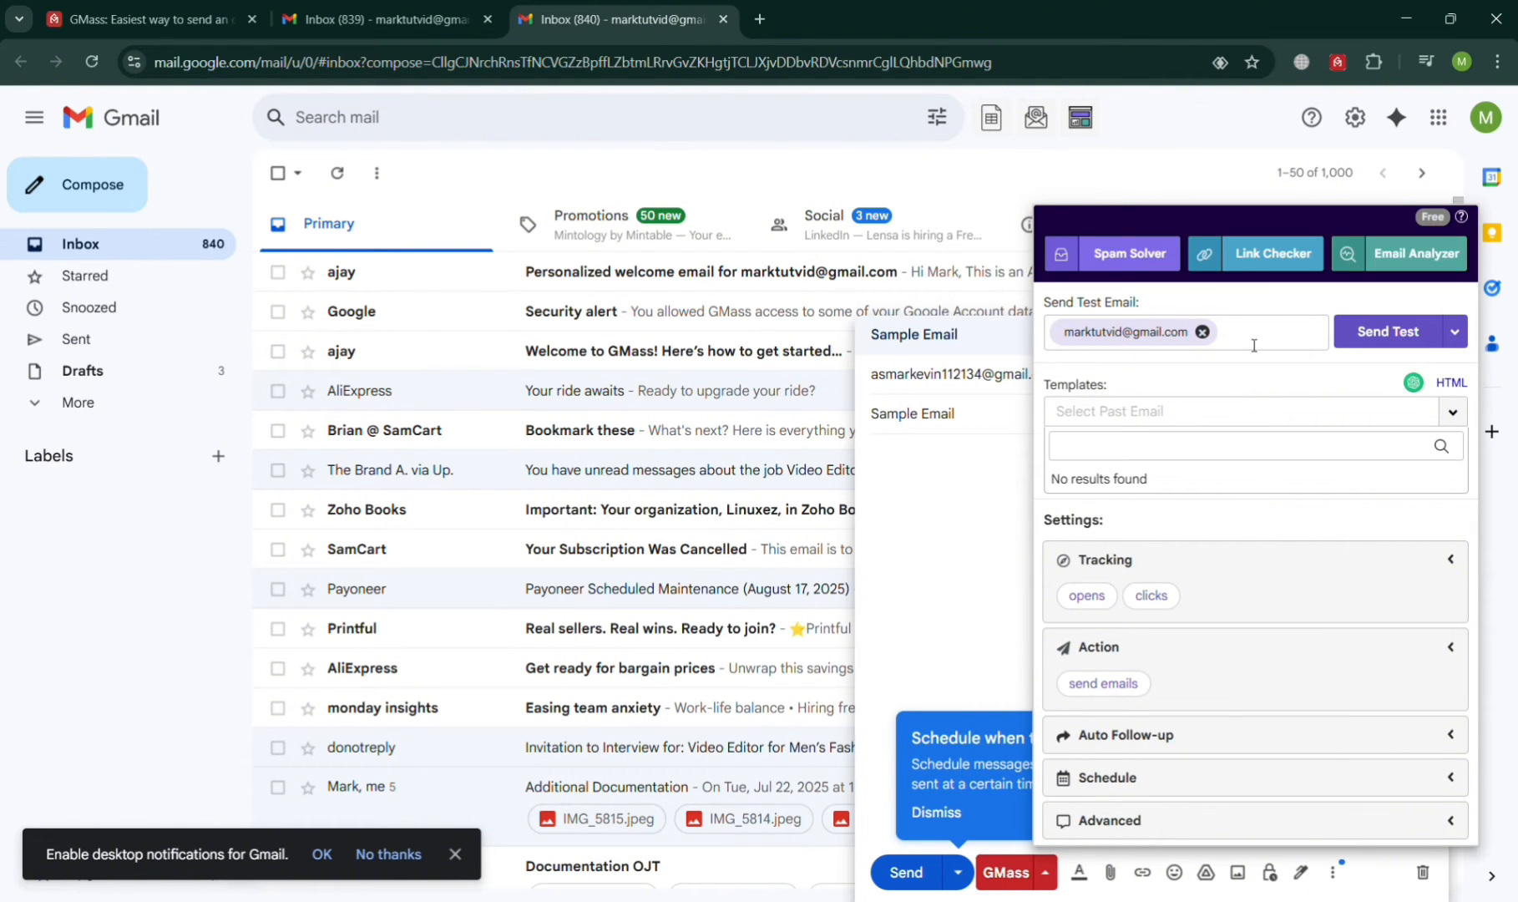
click(1188, 415)
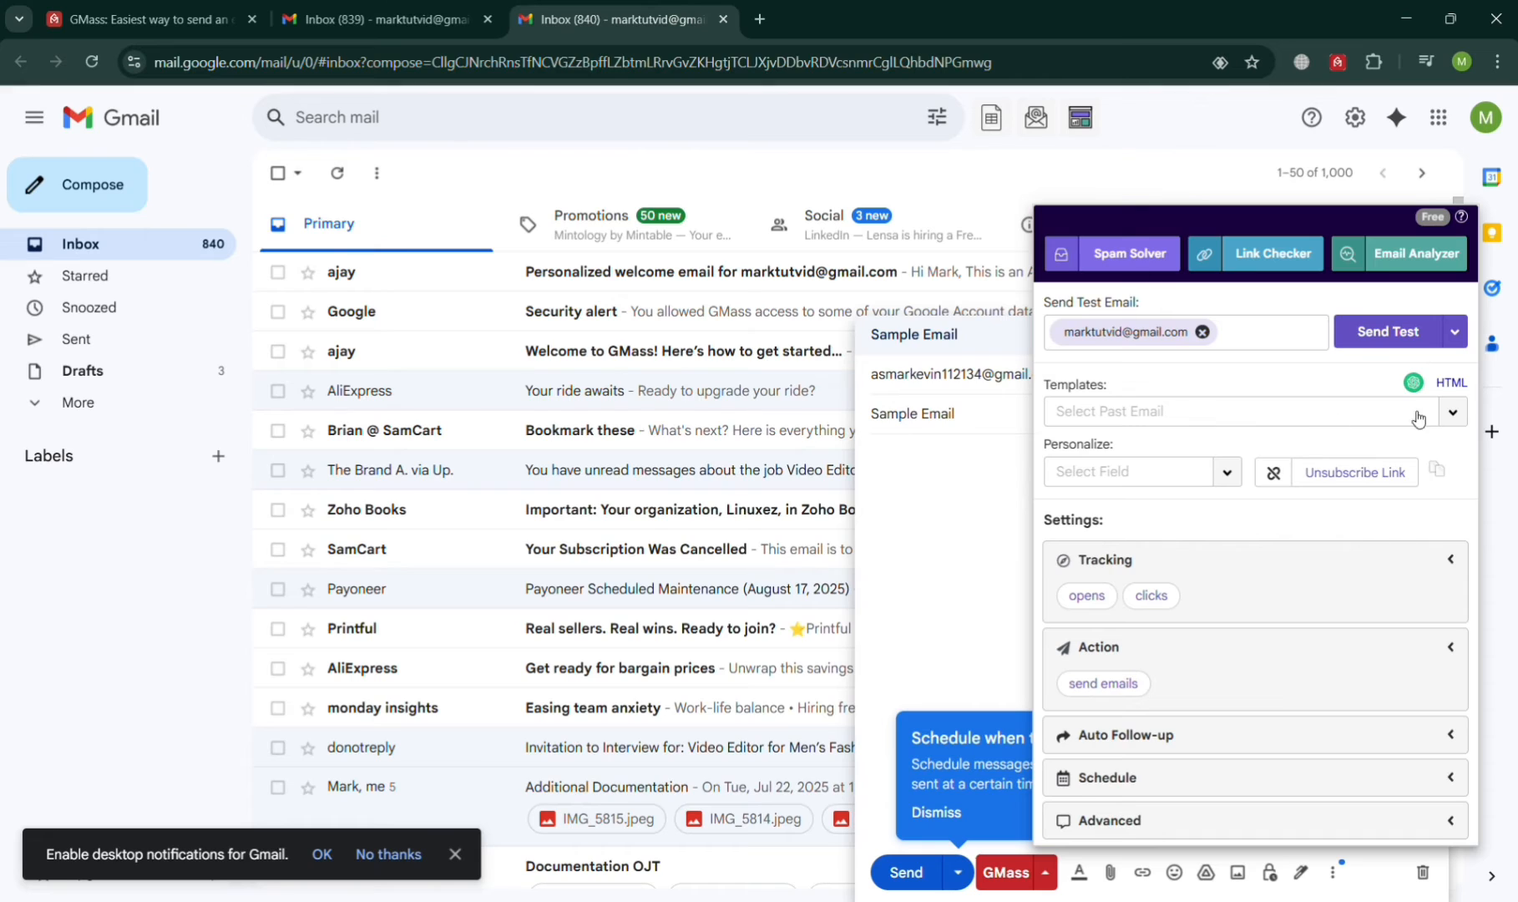
click(1454, 423)
click(1454, 423)
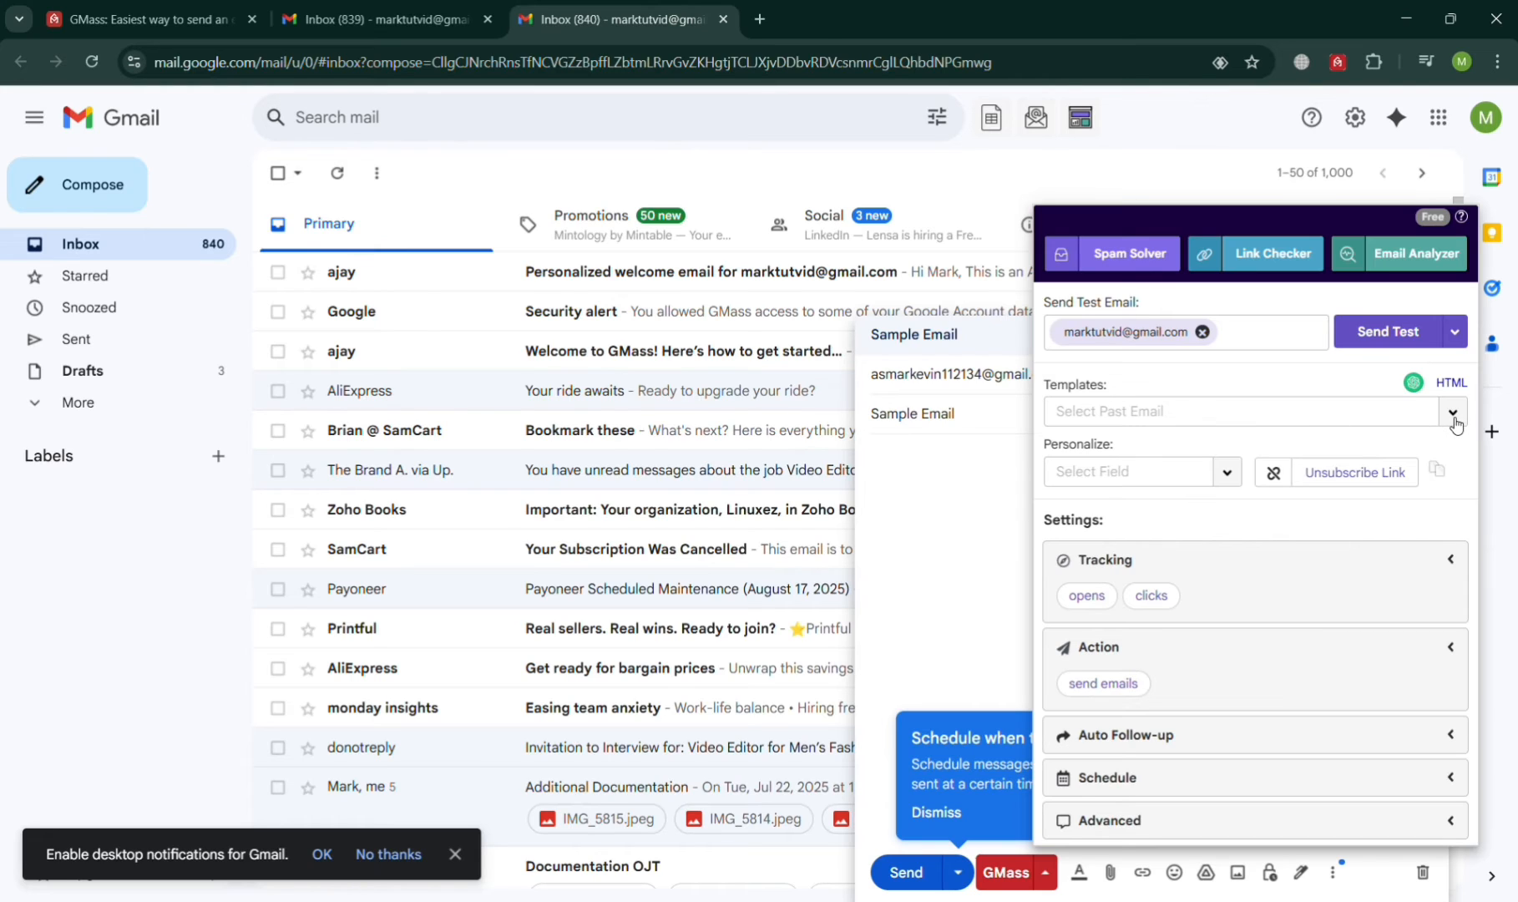
click(1224, 474)
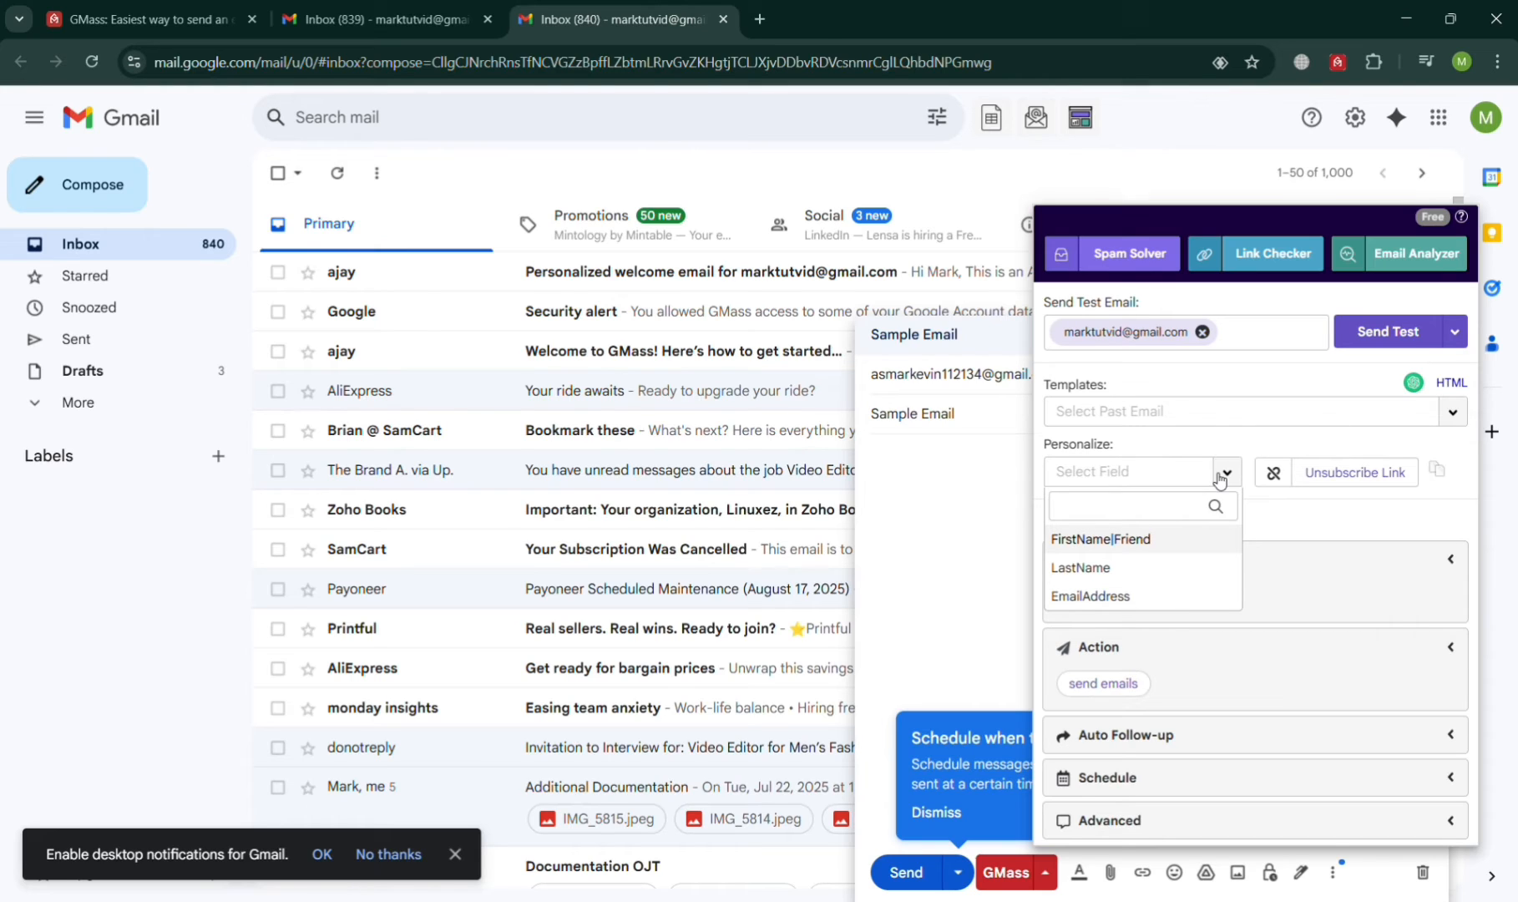
click(1185, 538)
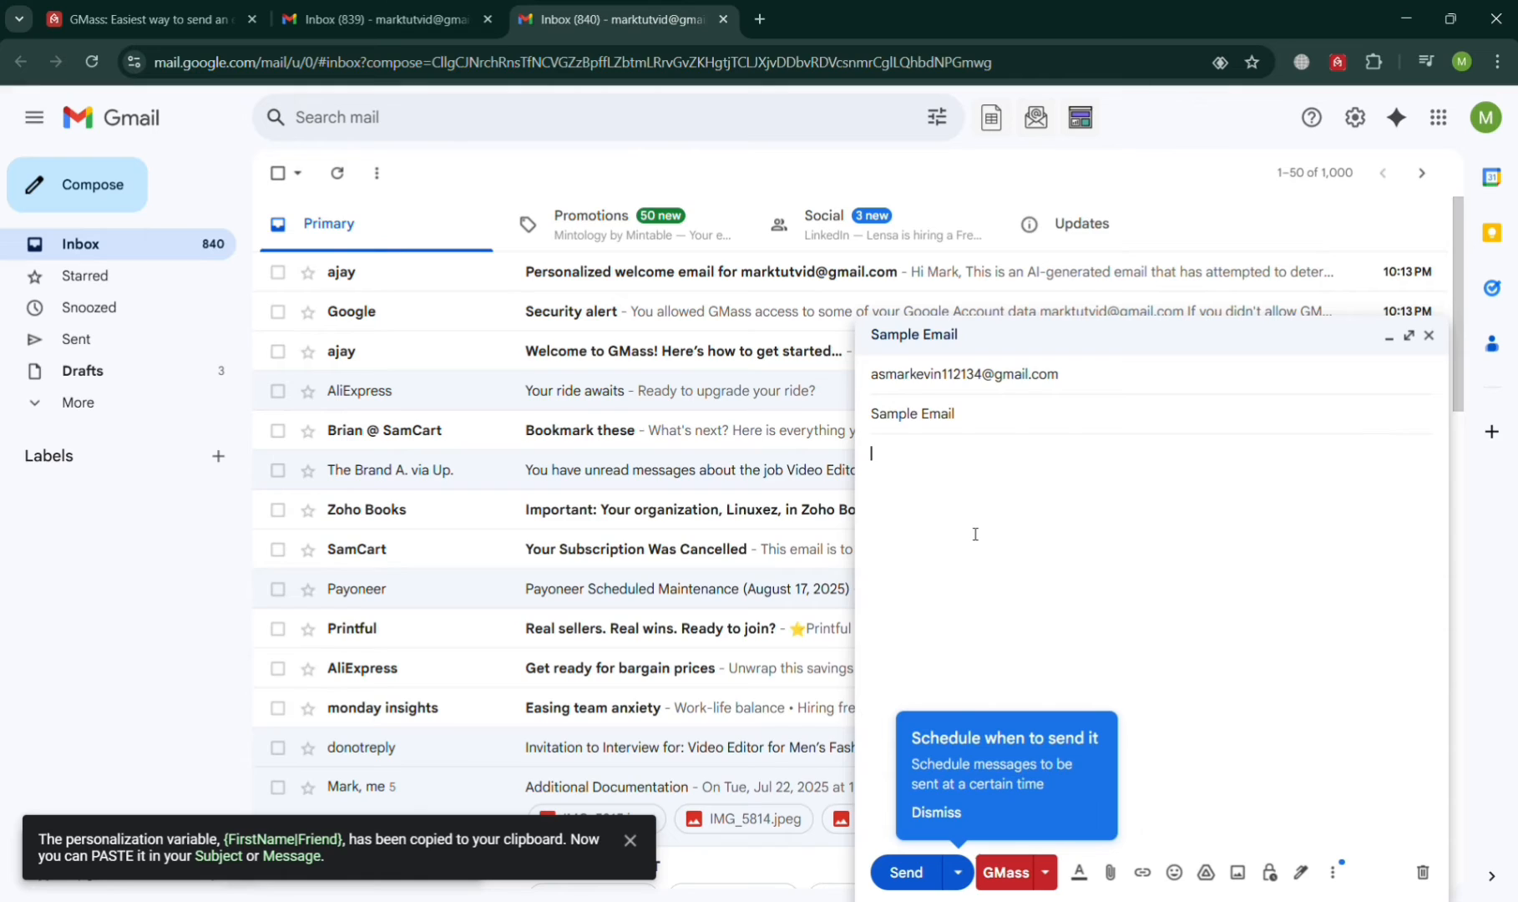
Step: Write the body 'Hi {FirstName|Friend}. I just want to promote our product to you.'
key(ctrl+v)
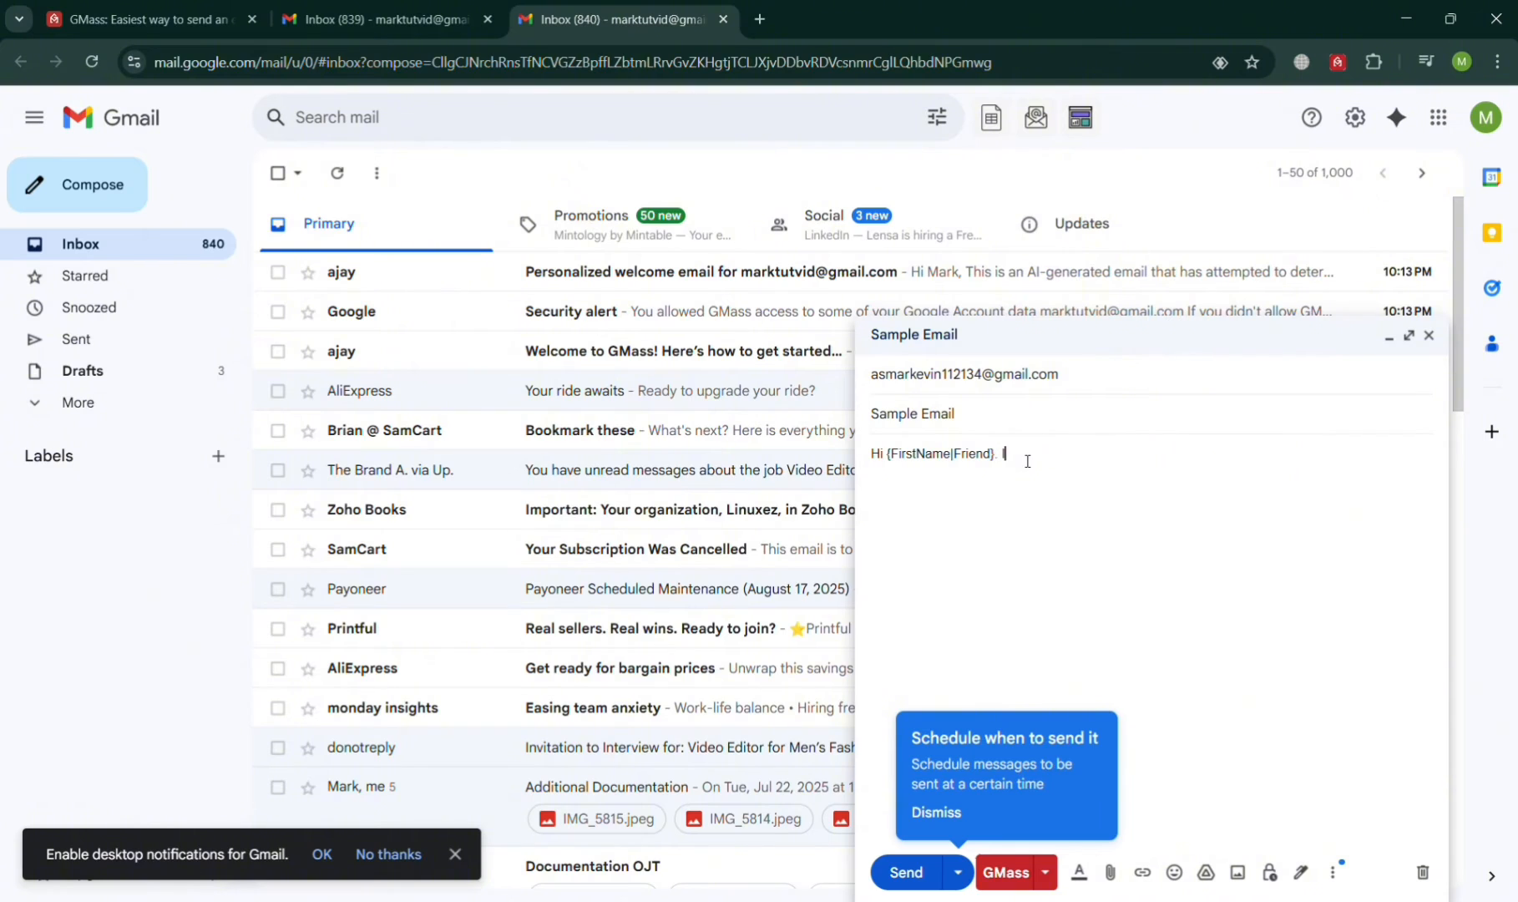
text(. I just want to promote our produ)
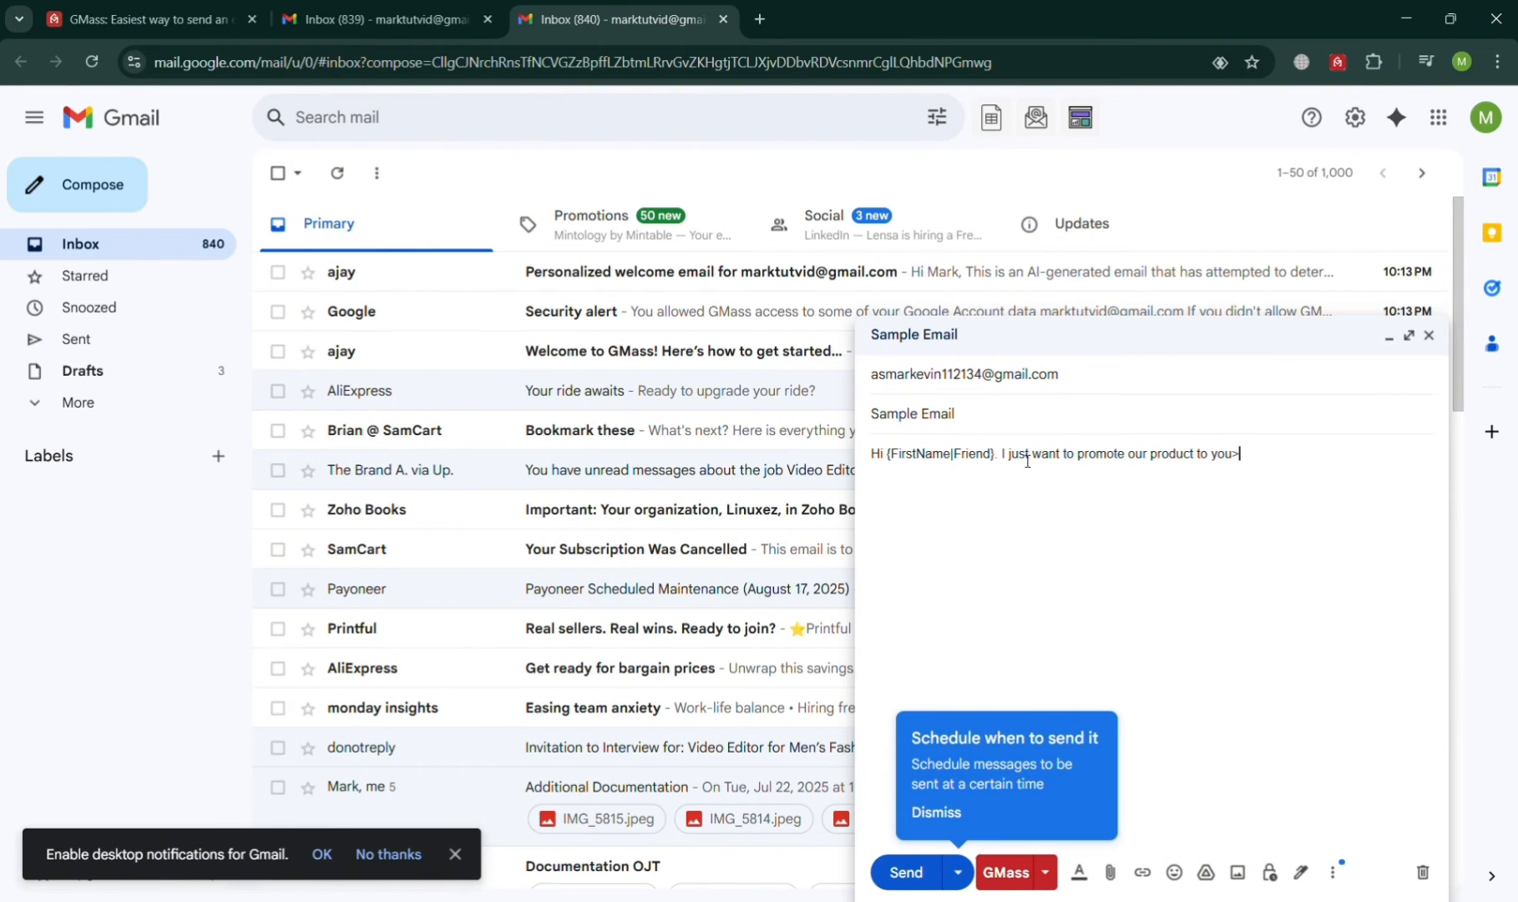
text(ct to you.)
click(1045, 871)
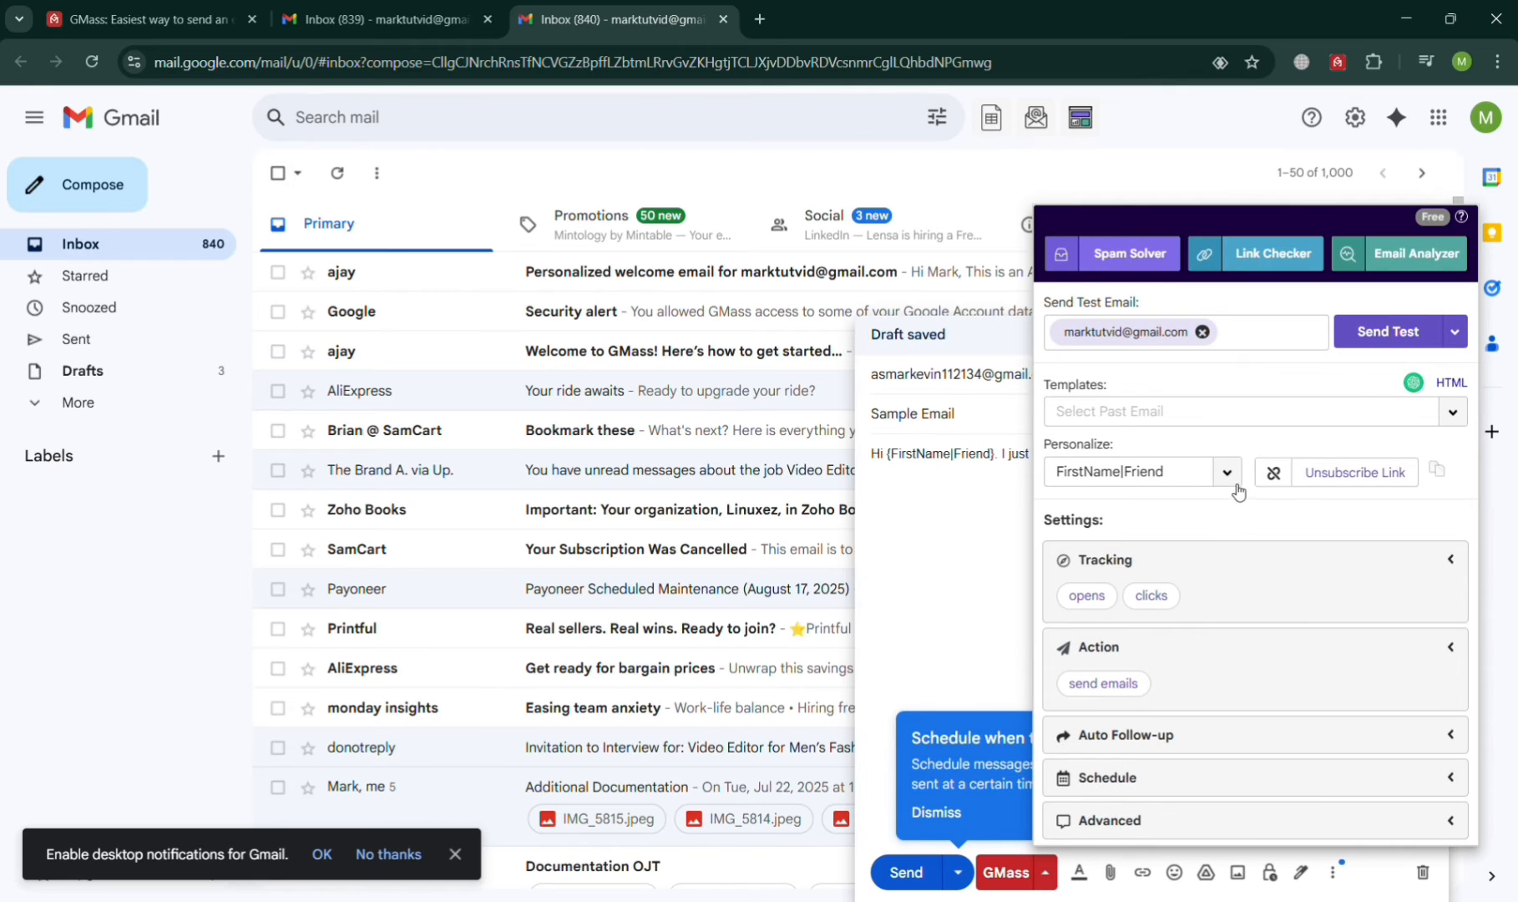
Step: Insert the GMass unsubscribe link and move its sentence onto its own line
click(1303, 484)
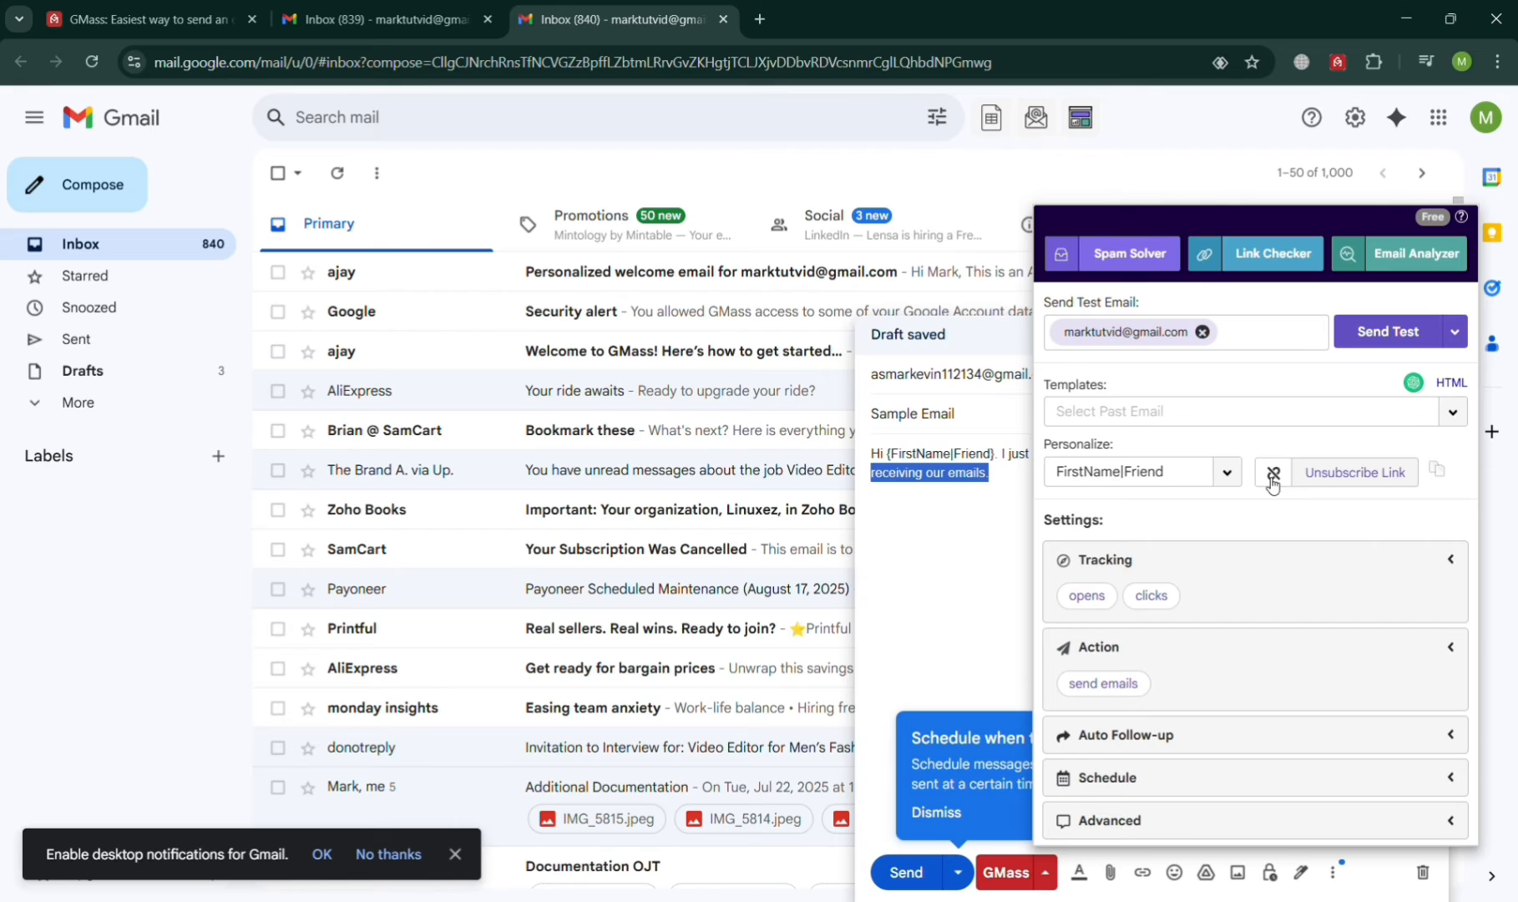
click(1004, 496)
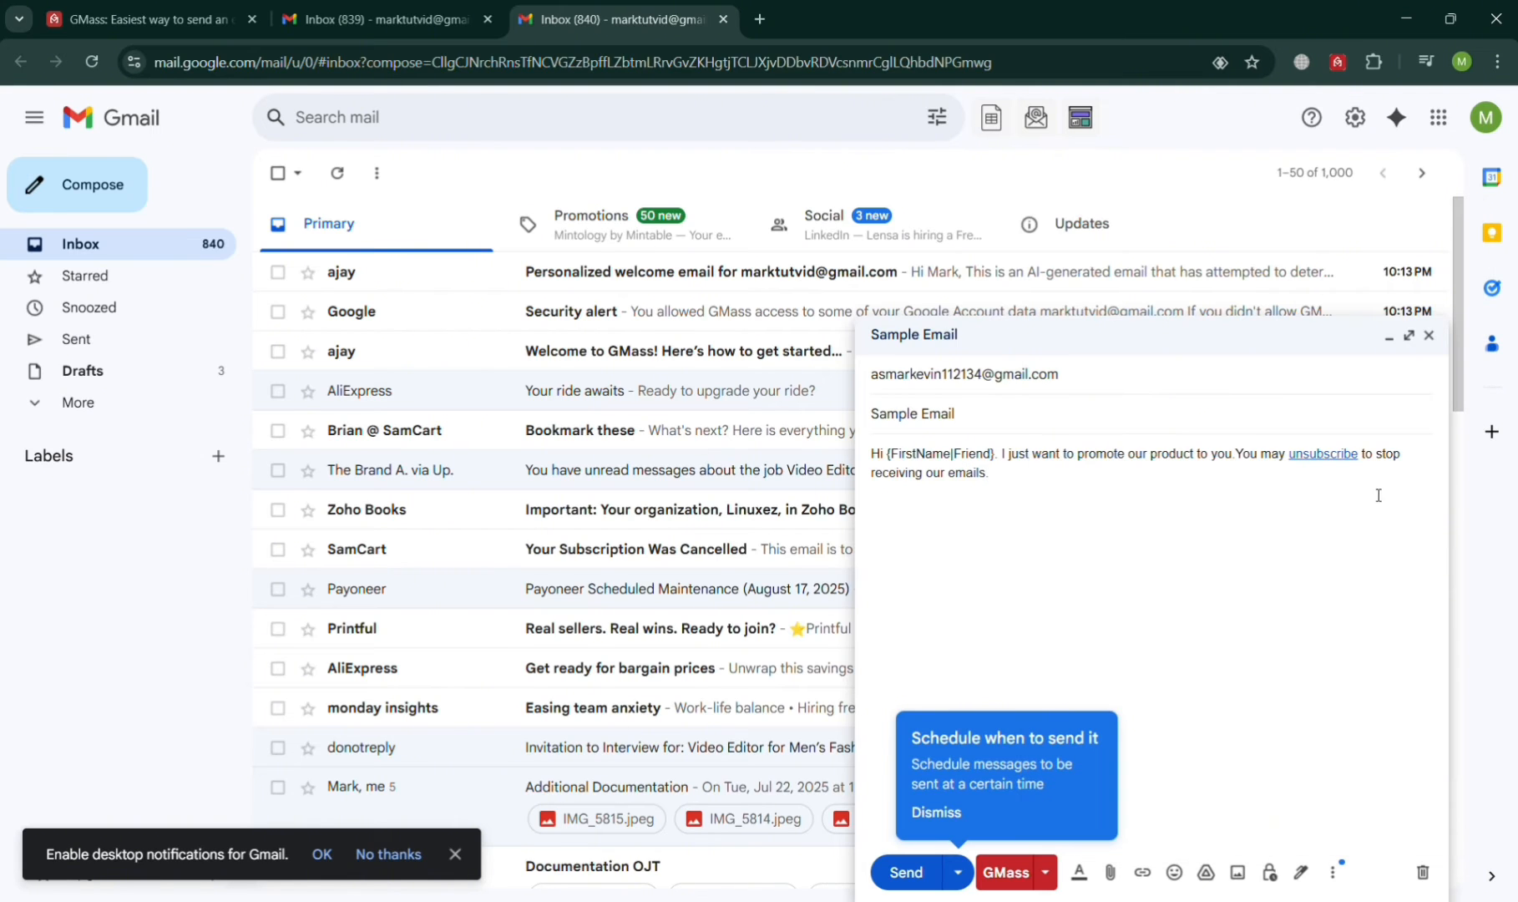
click(1244, 455)
key(Return)
key(Return)
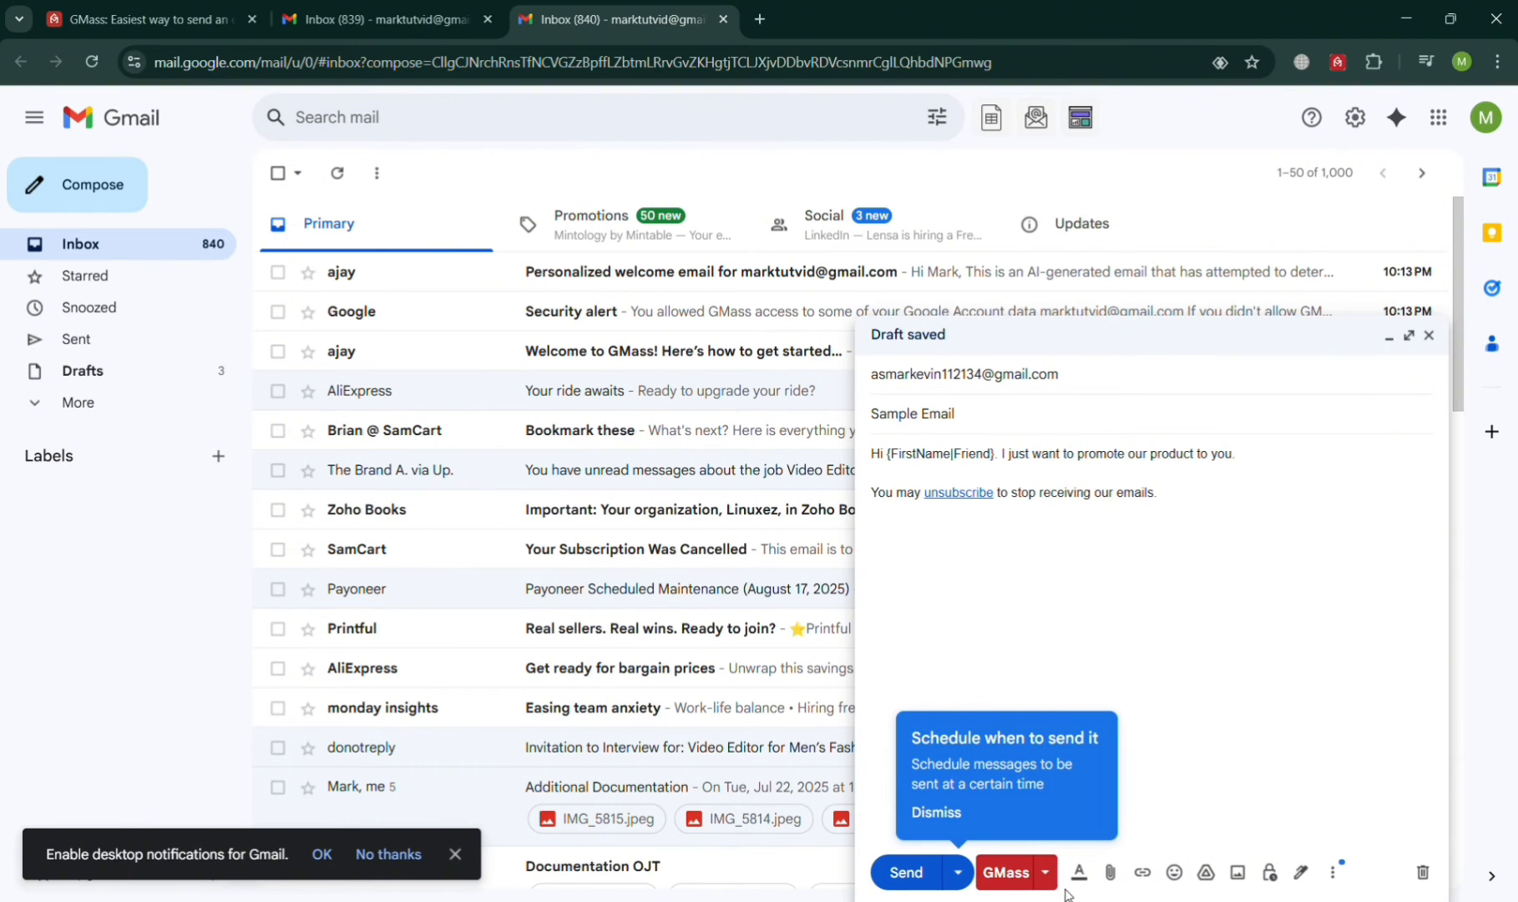
Step: Reopen GMass settings and confirm open and click tracking are both on
click(1045, 872)
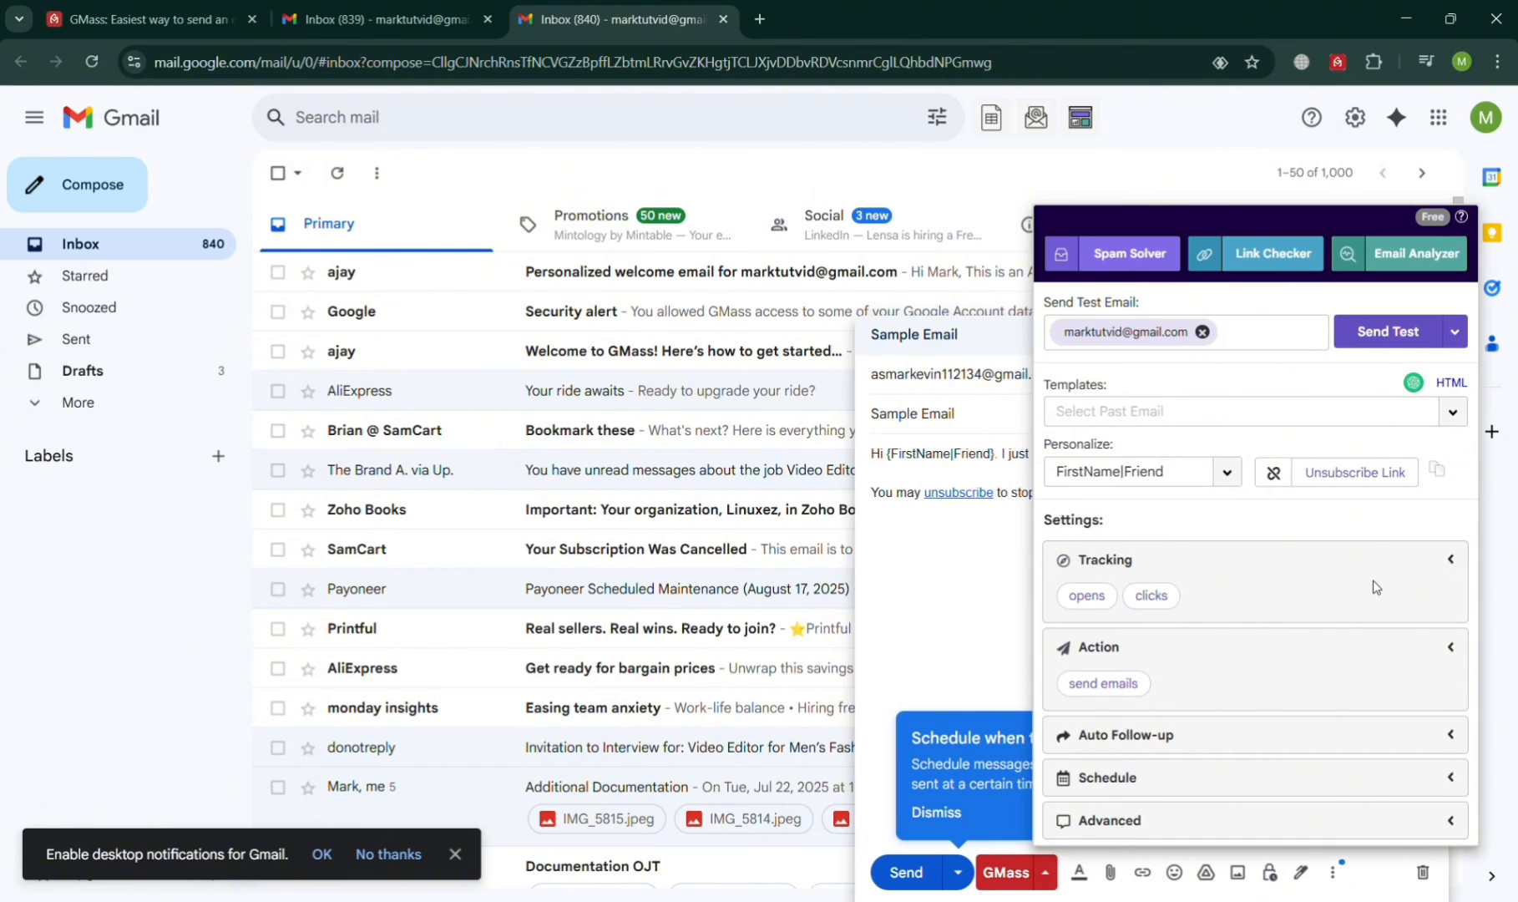
click(1456, 561)
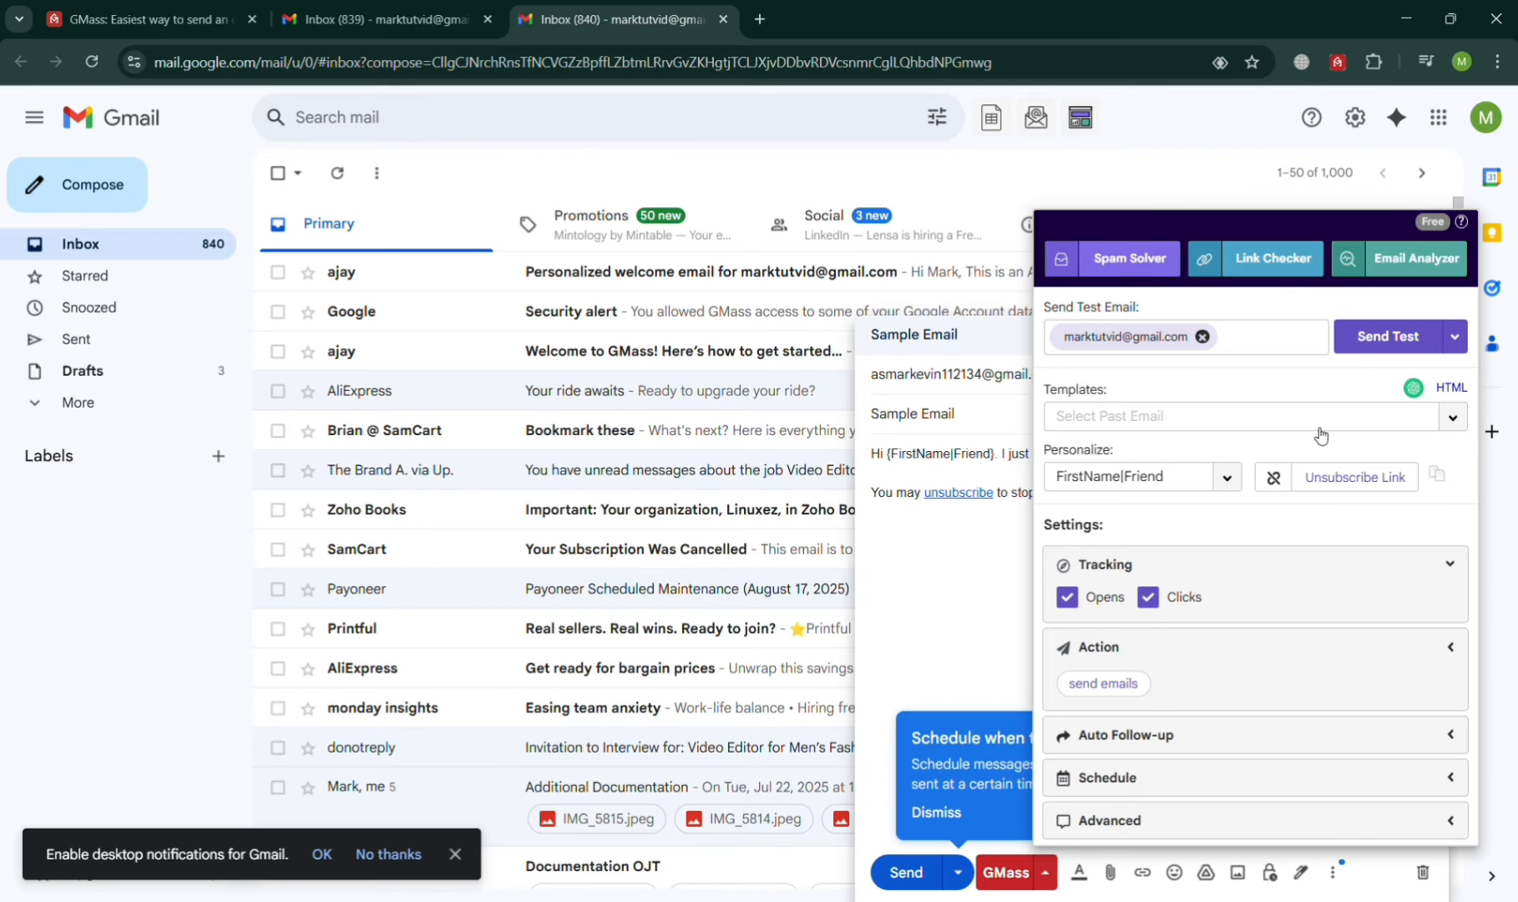
click(1461, 341)
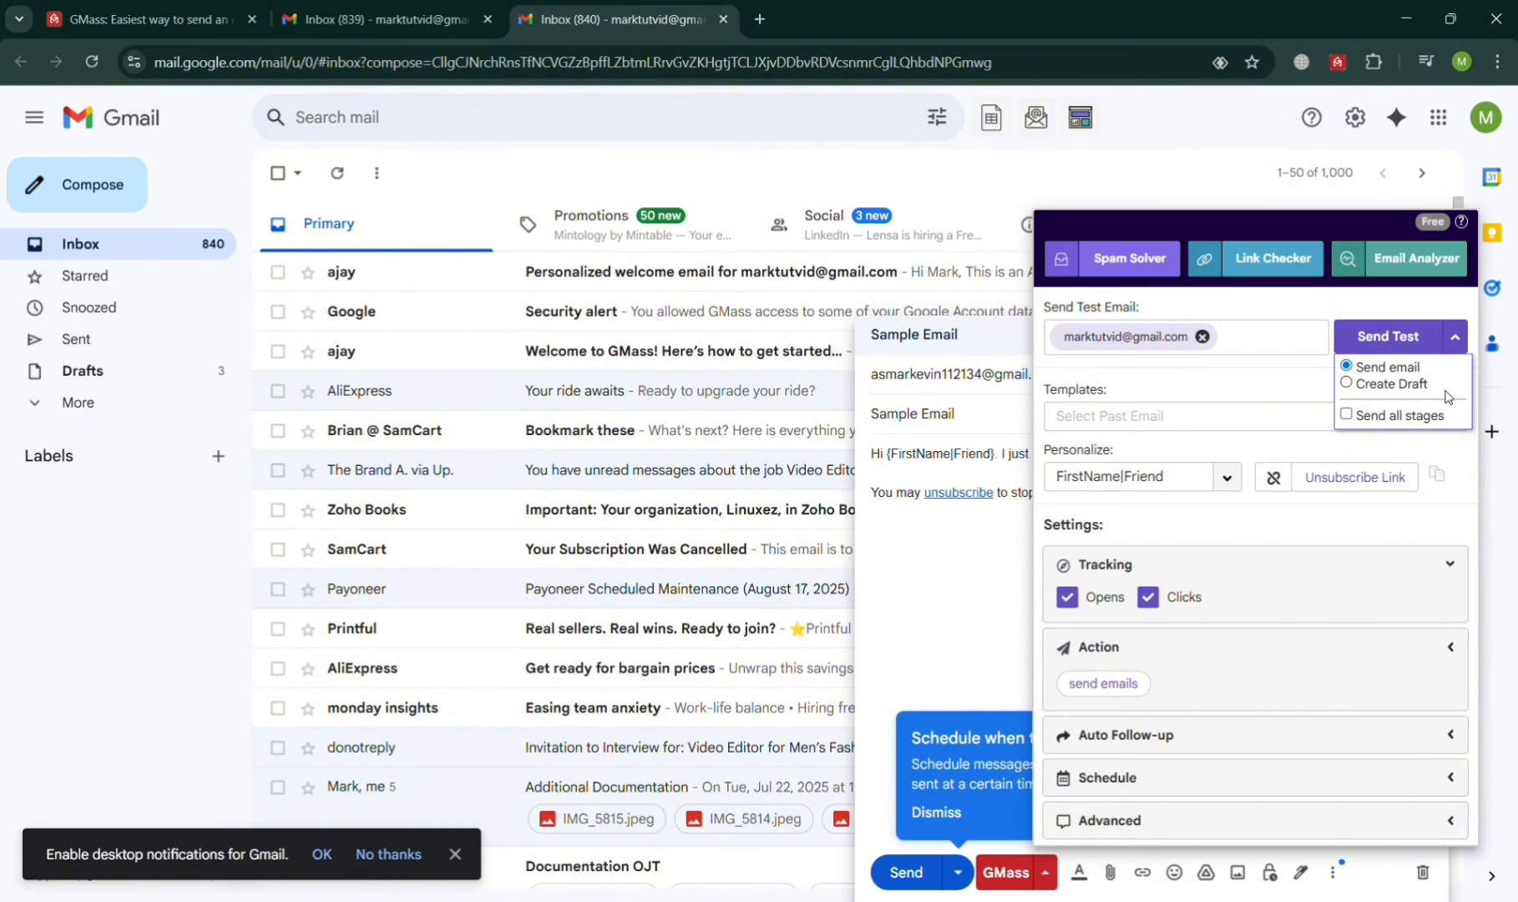
click(1303, 384)
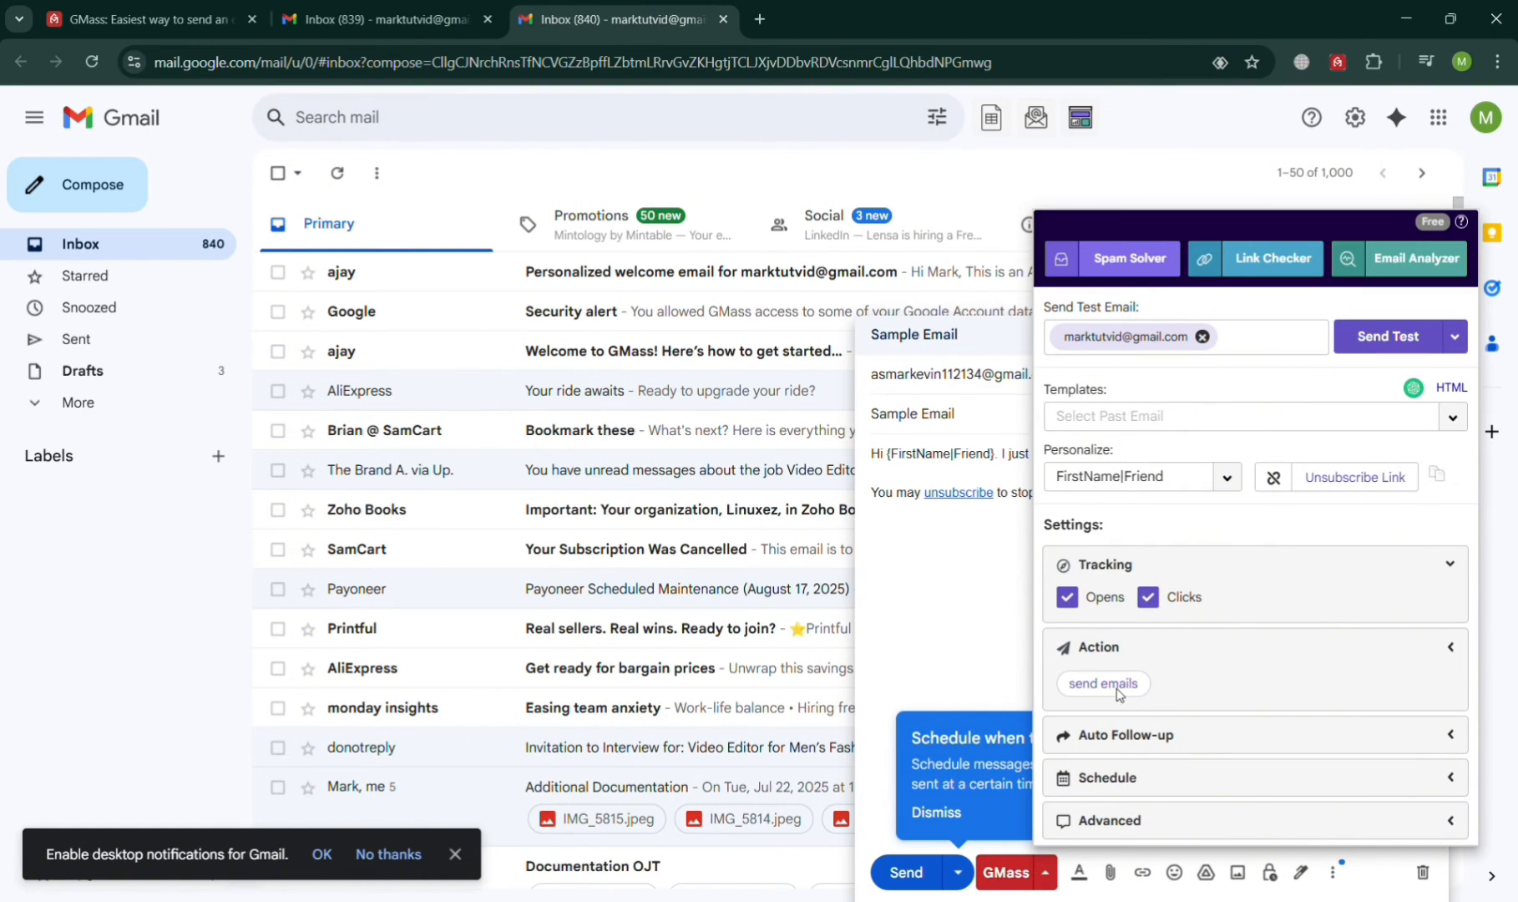
Step: Confirm the action is set to send emails and expand the Auto Follow-up options
click(1456, 654)
click(1456, 655)
click(1457, 656)
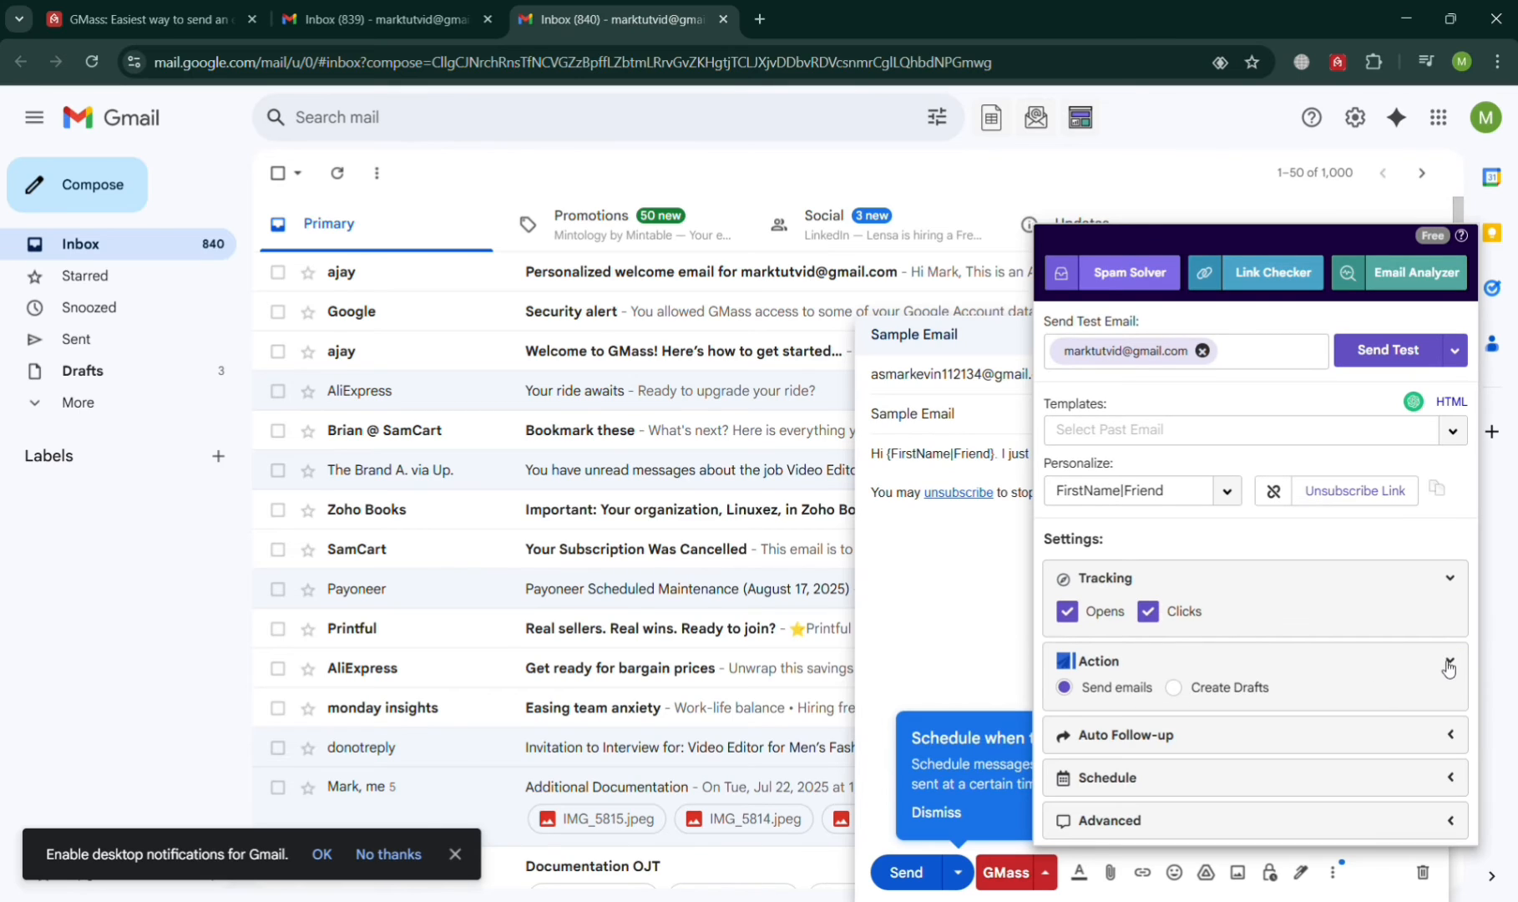
click(1449, 664)
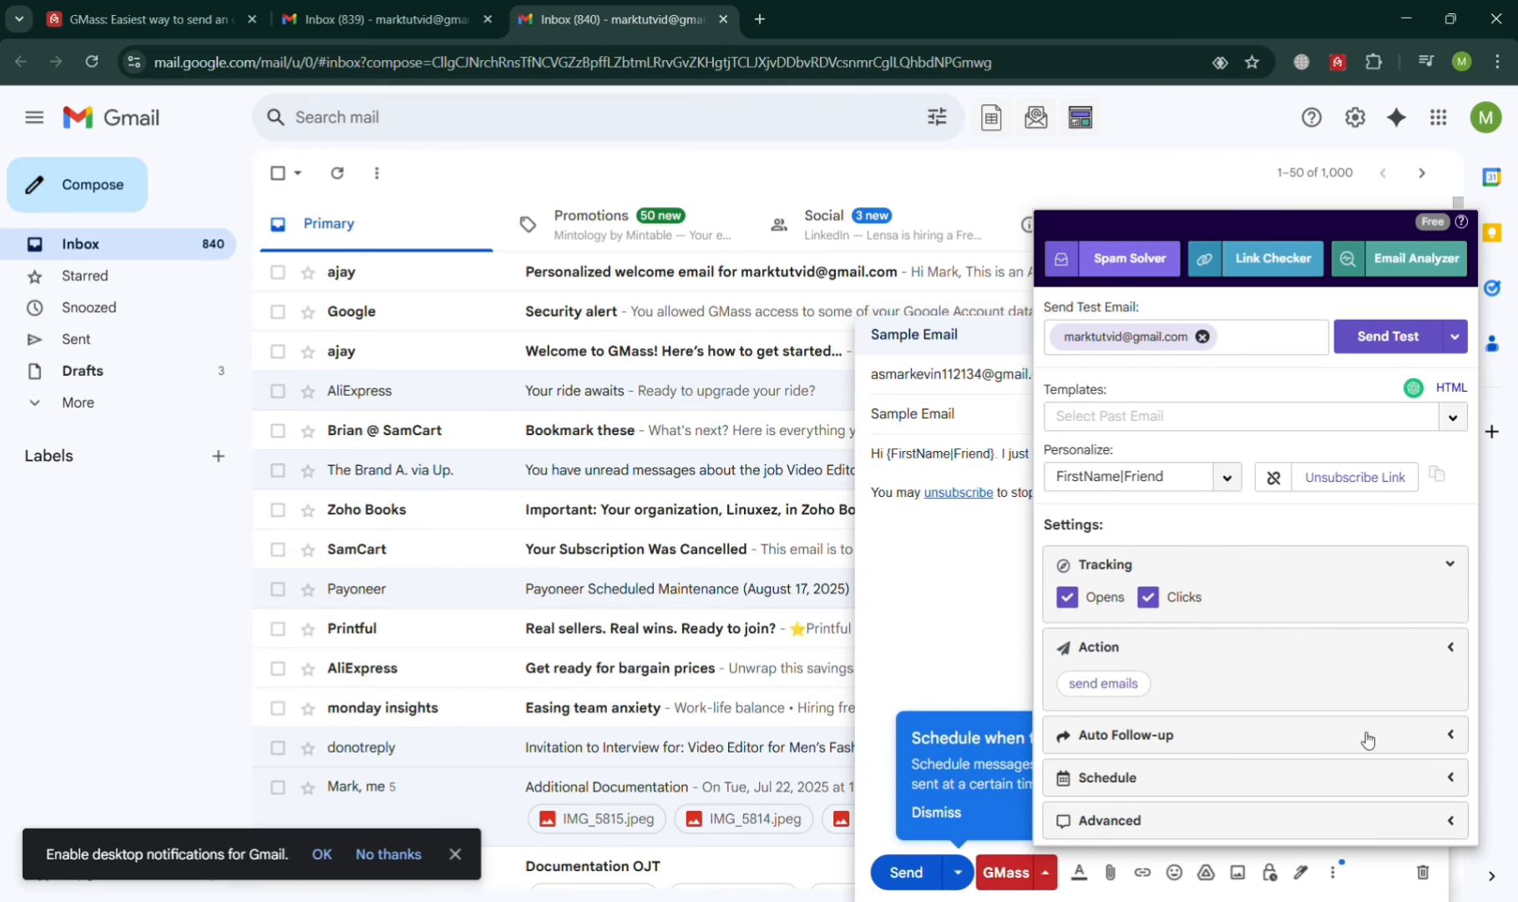
click(1450, 737)
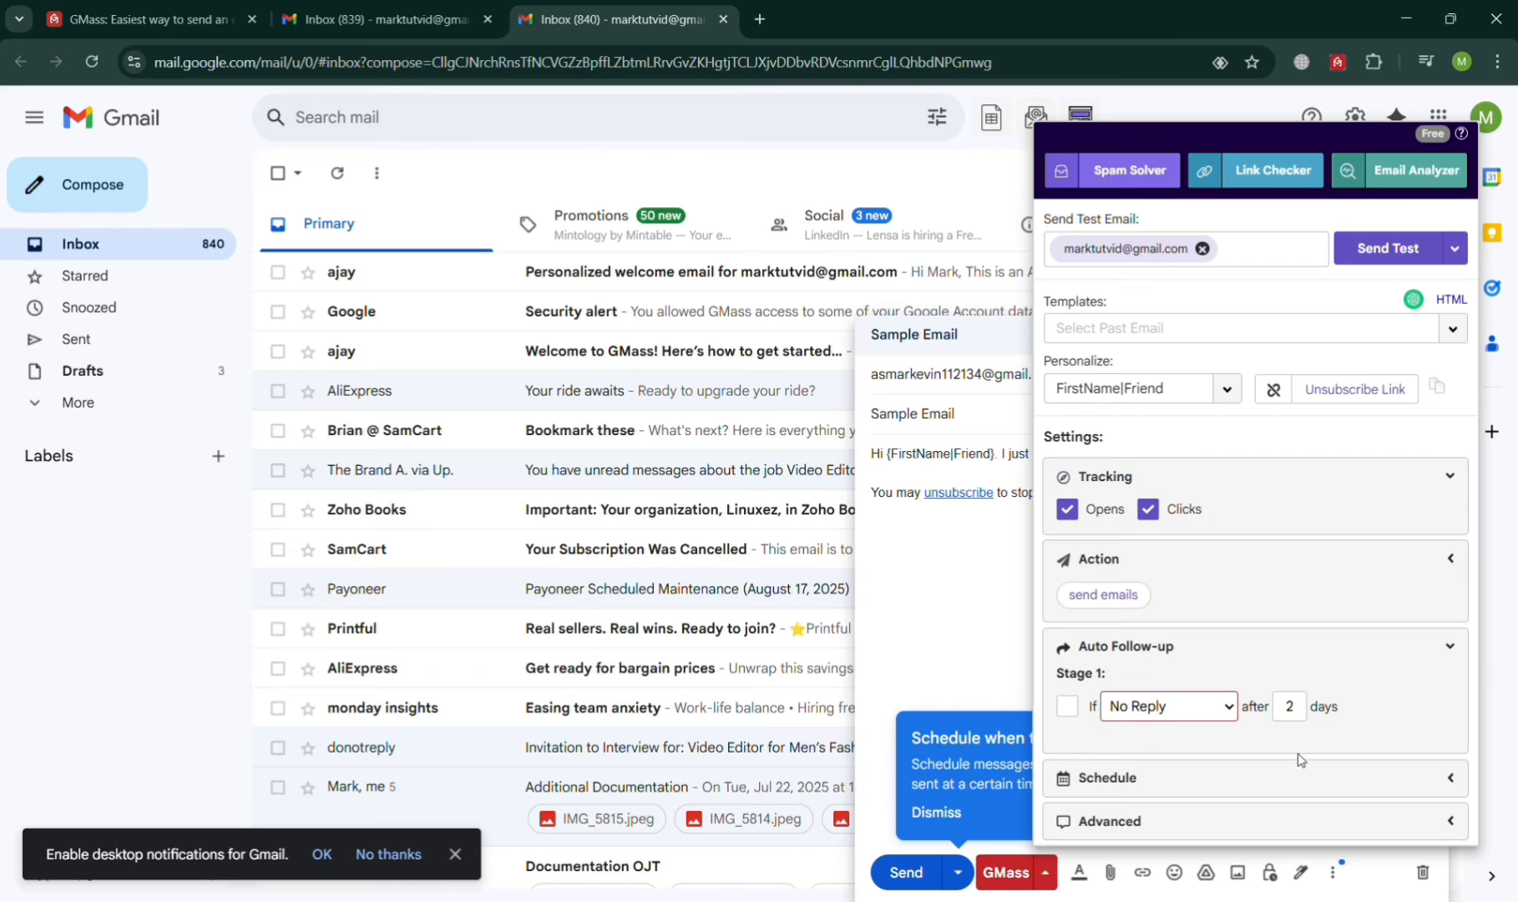
Step: Enable the Stage 1 follow-up with a 1-day wait
click(1067, 706)
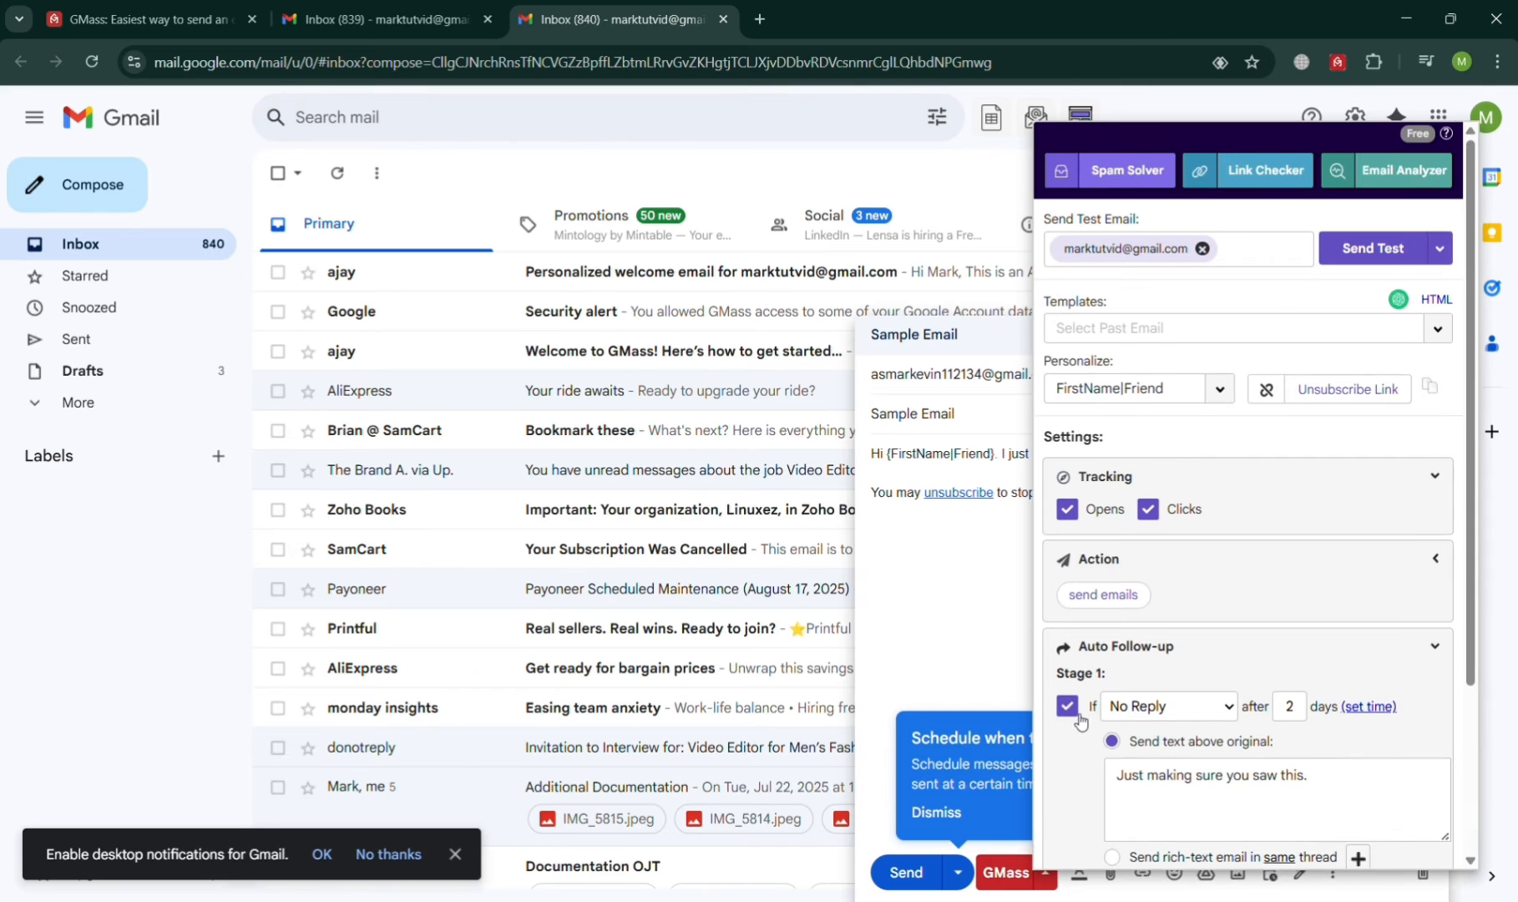
scroll(1227, 781, down, 3)
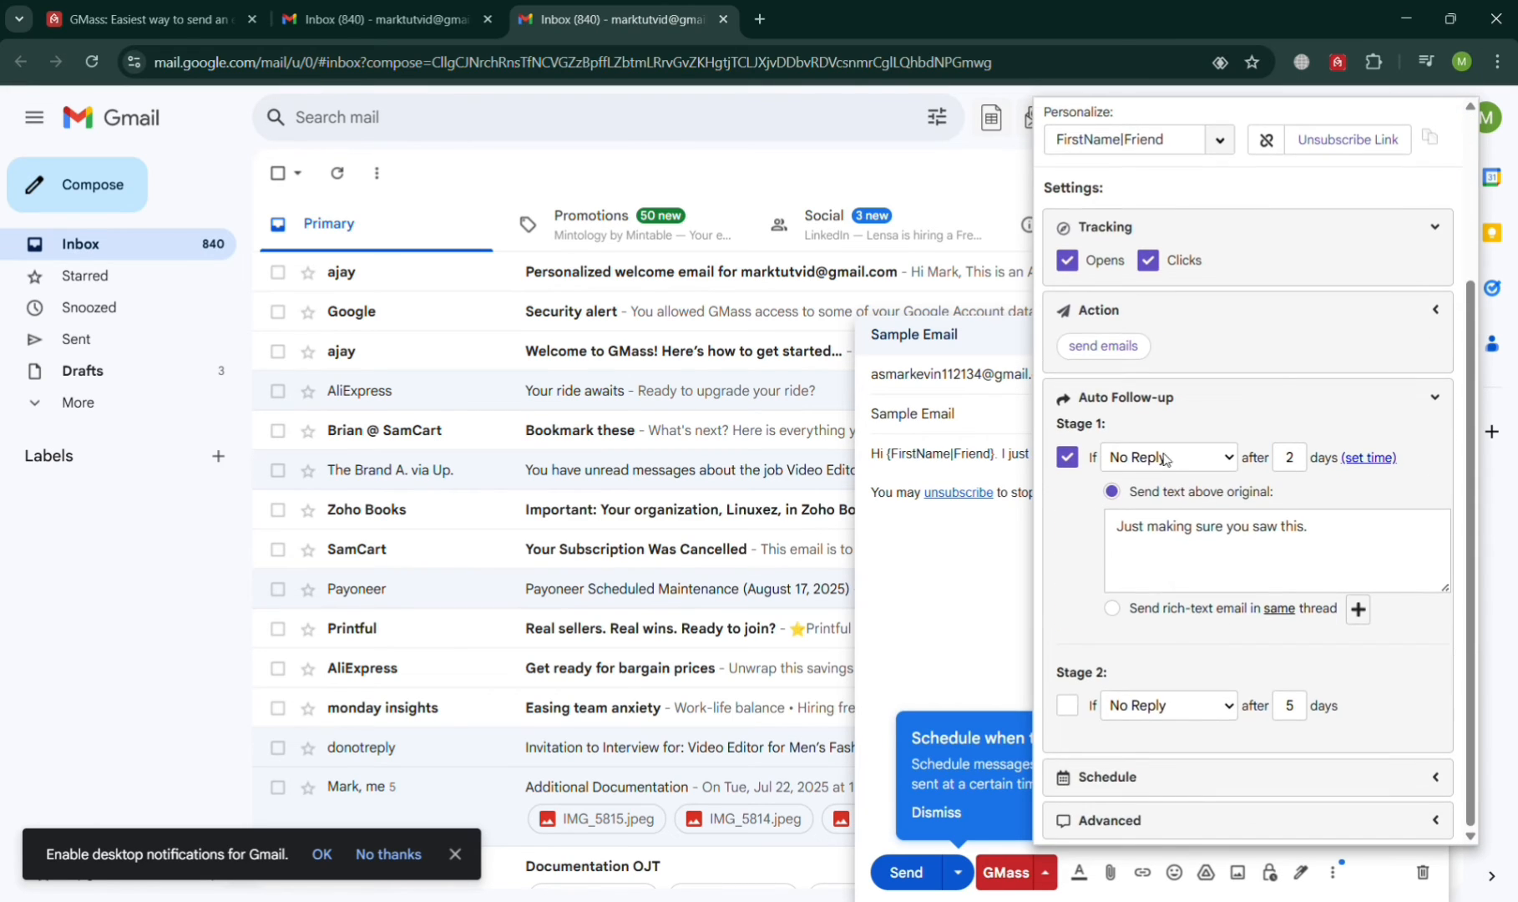
click(1297, 464)
text(1)
click(1232, 628)
Step: Set the Stage 1 message 'Just making sure you saw this.' with condition No Click
click(1243, 528)
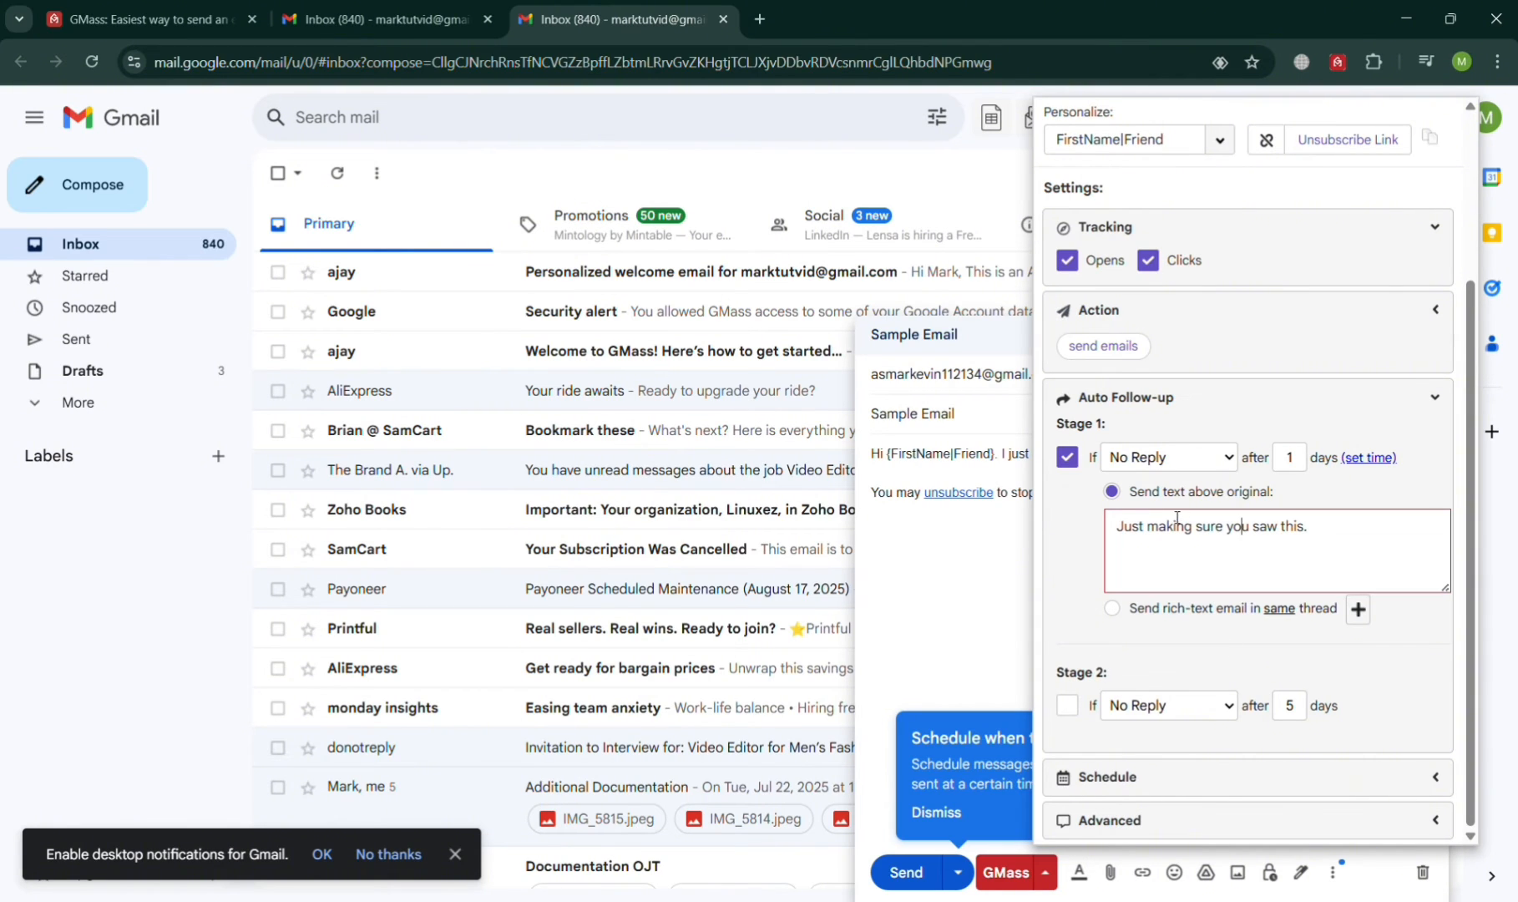
click(1115, 612)
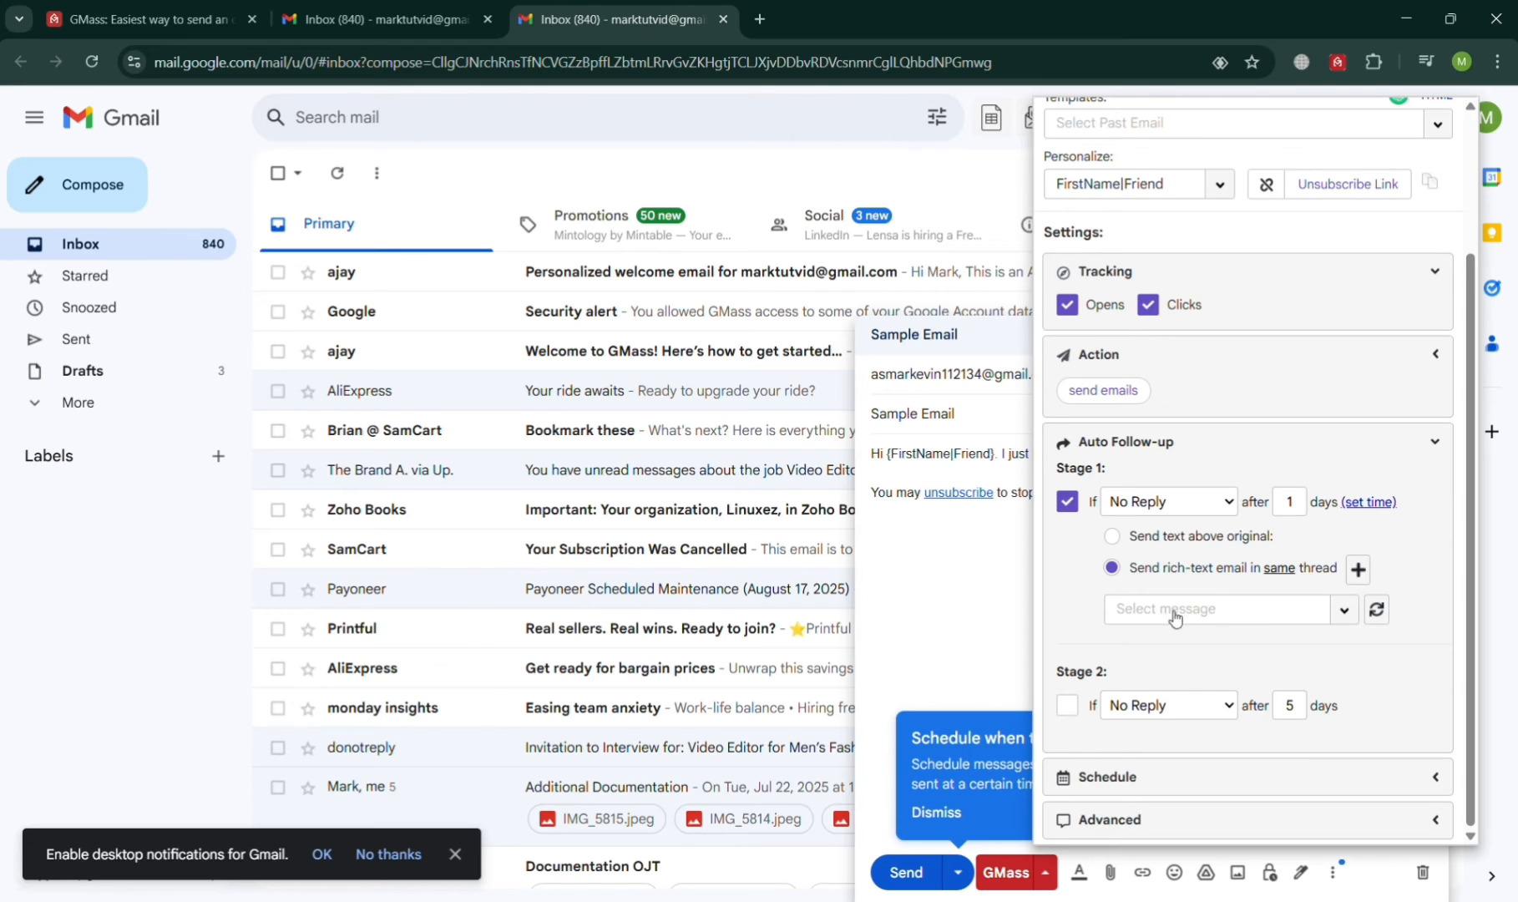
click(1345, 614)
click(1345, 614)
click(1113, 537)
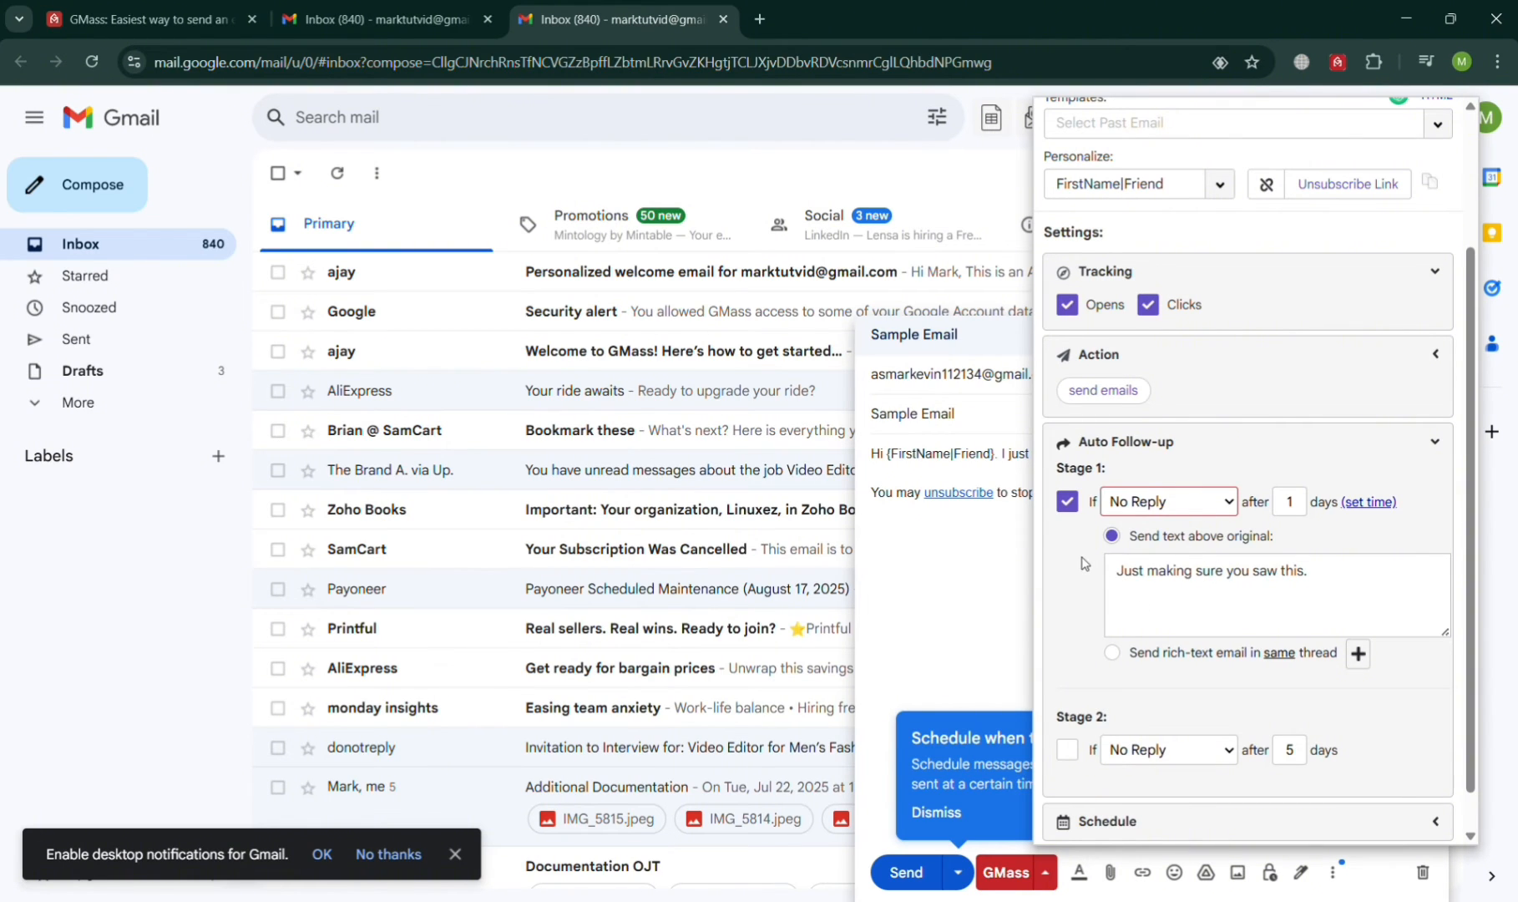
scroll(1169, 610, down, 1)
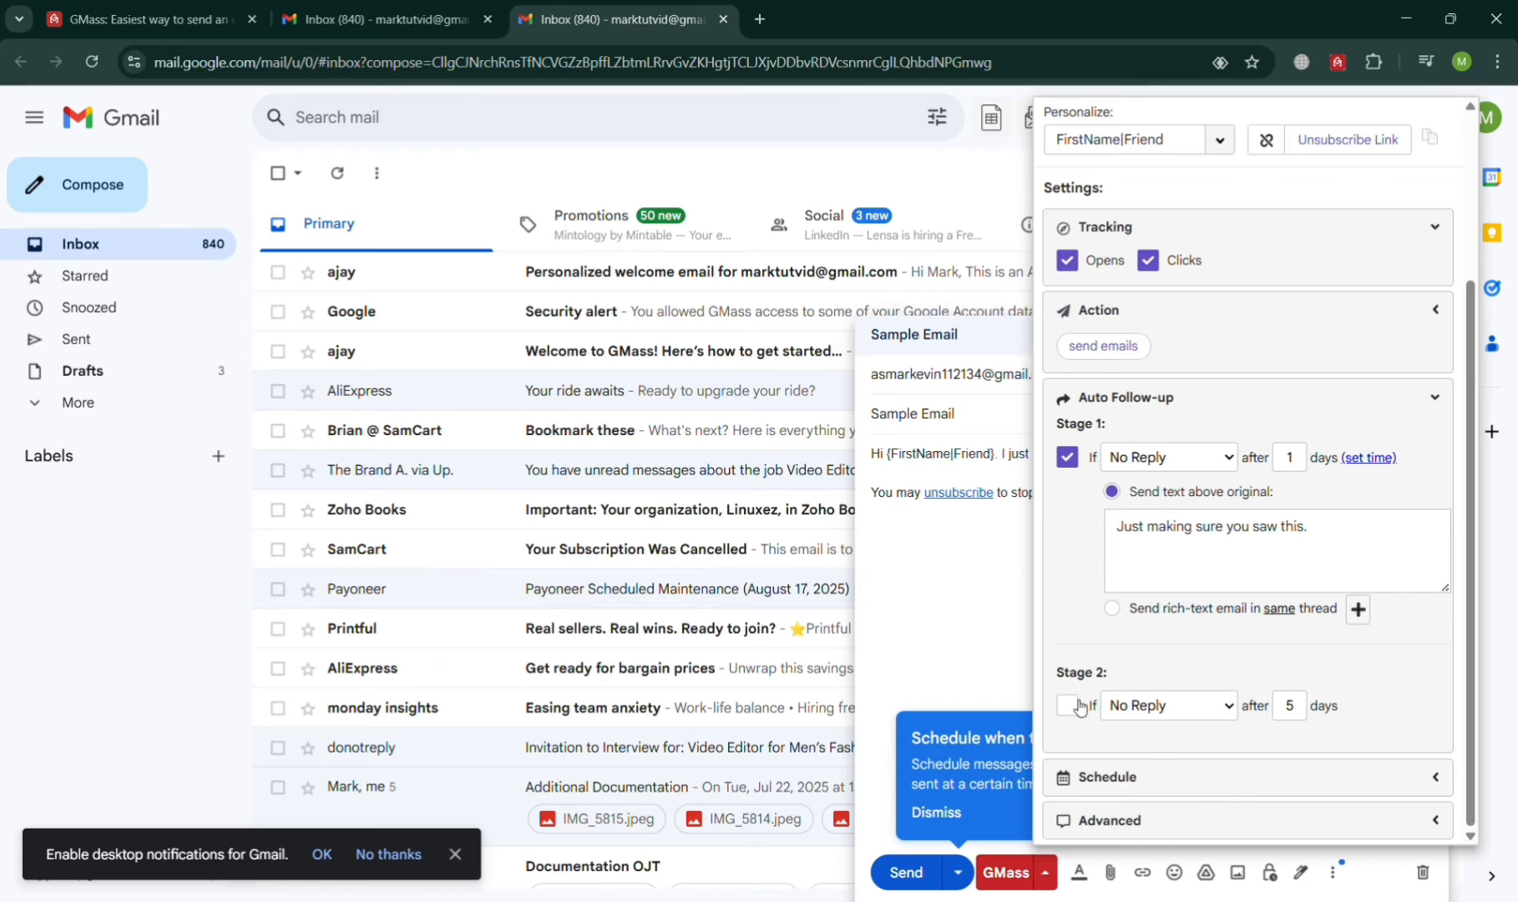
click(1172, 521)
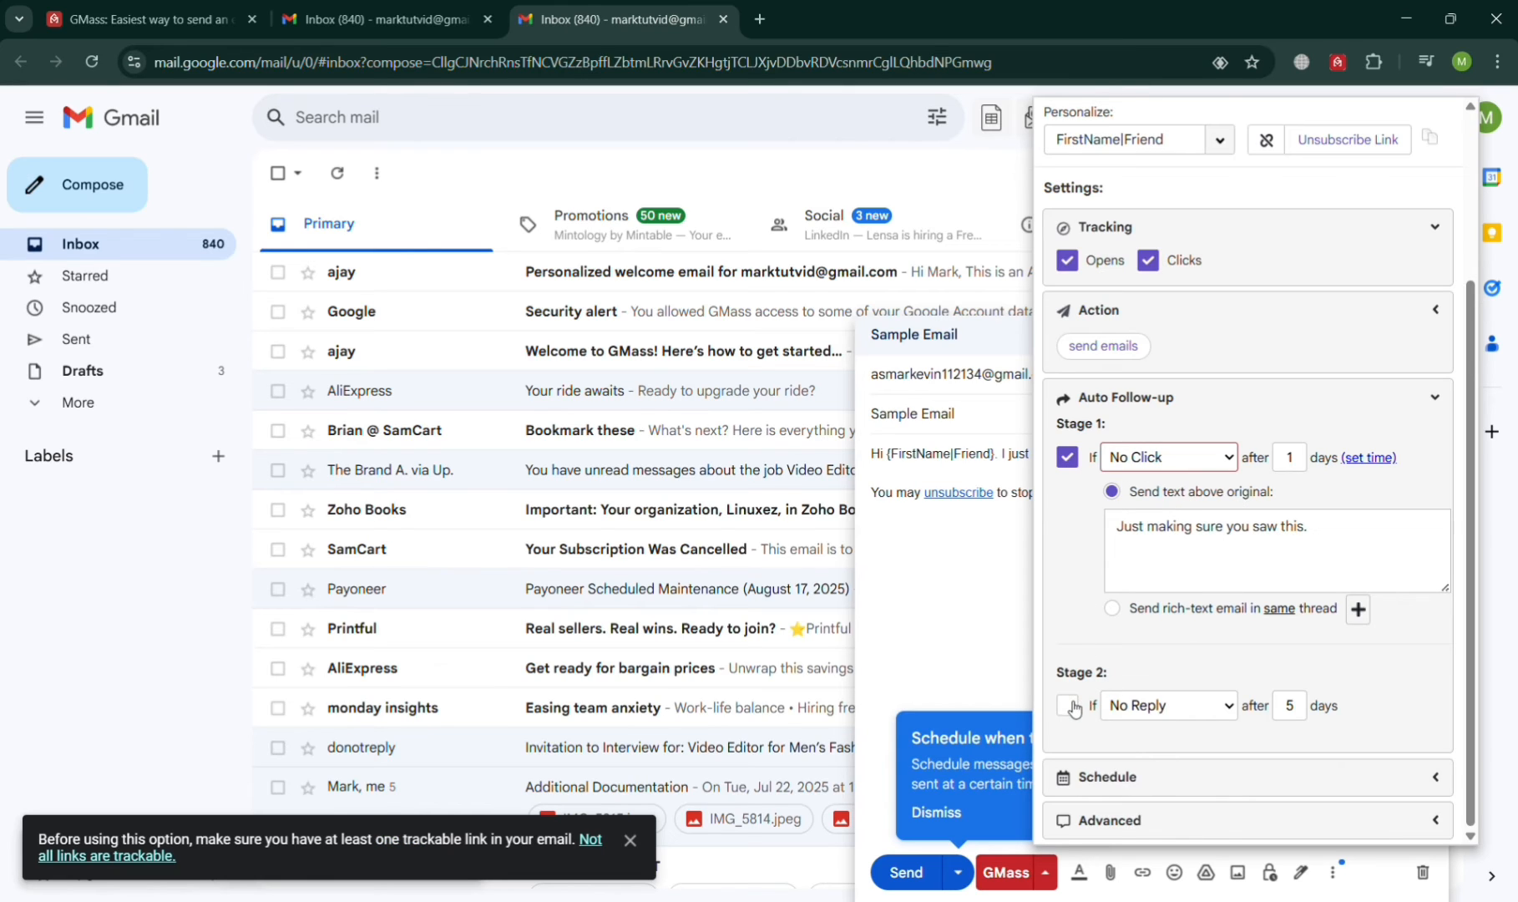
click(1224, 710)
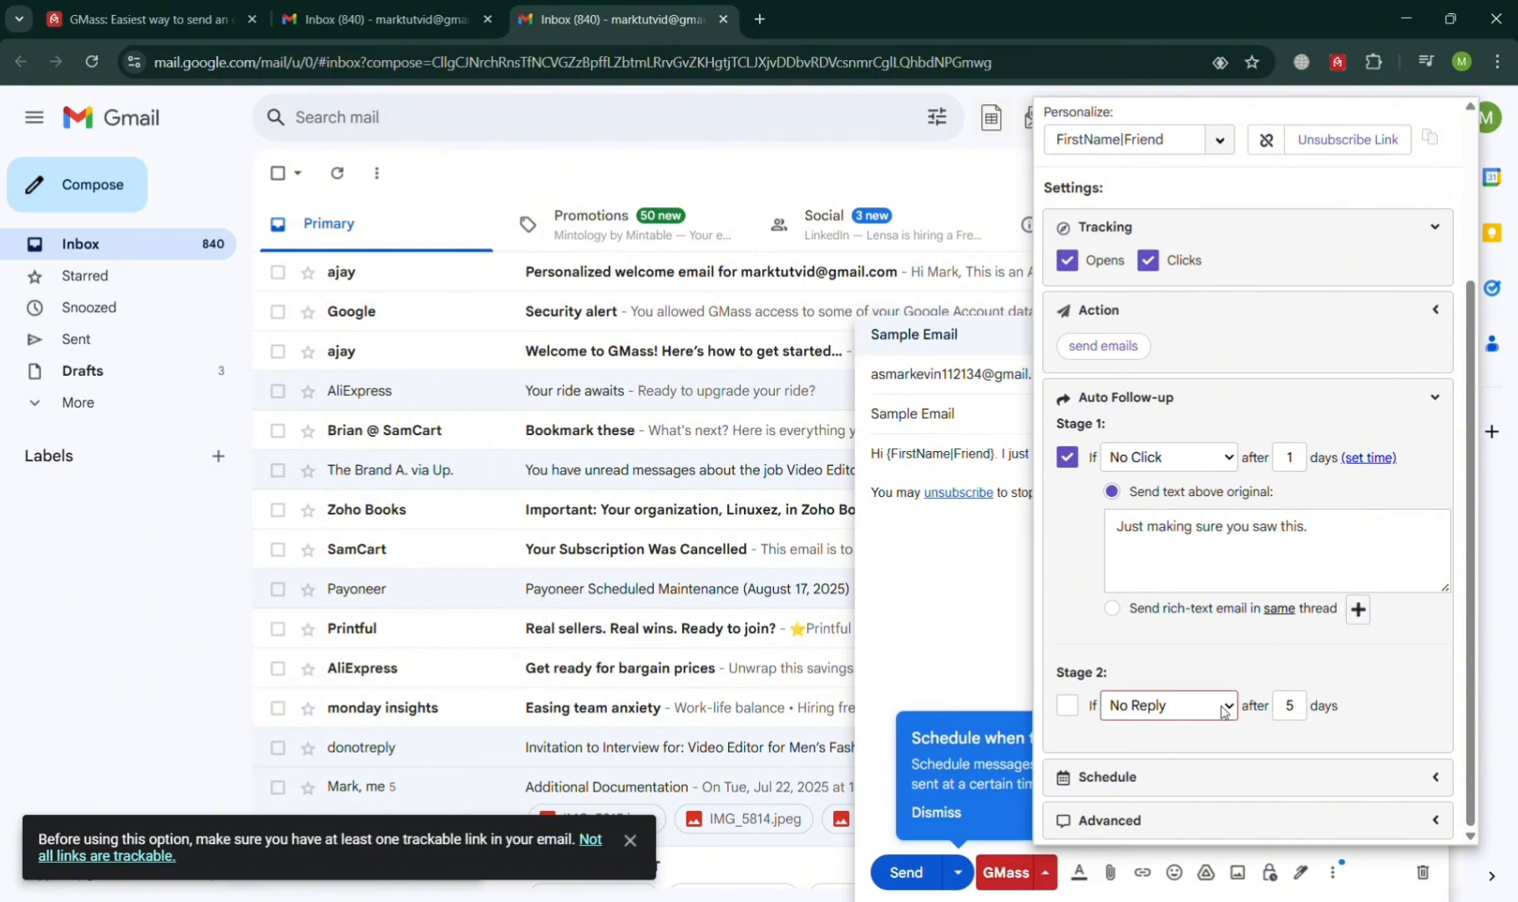
Step: Expand the Schedule options, leaving Skip holidays and specific sending days unchecked
click(1310, 649)
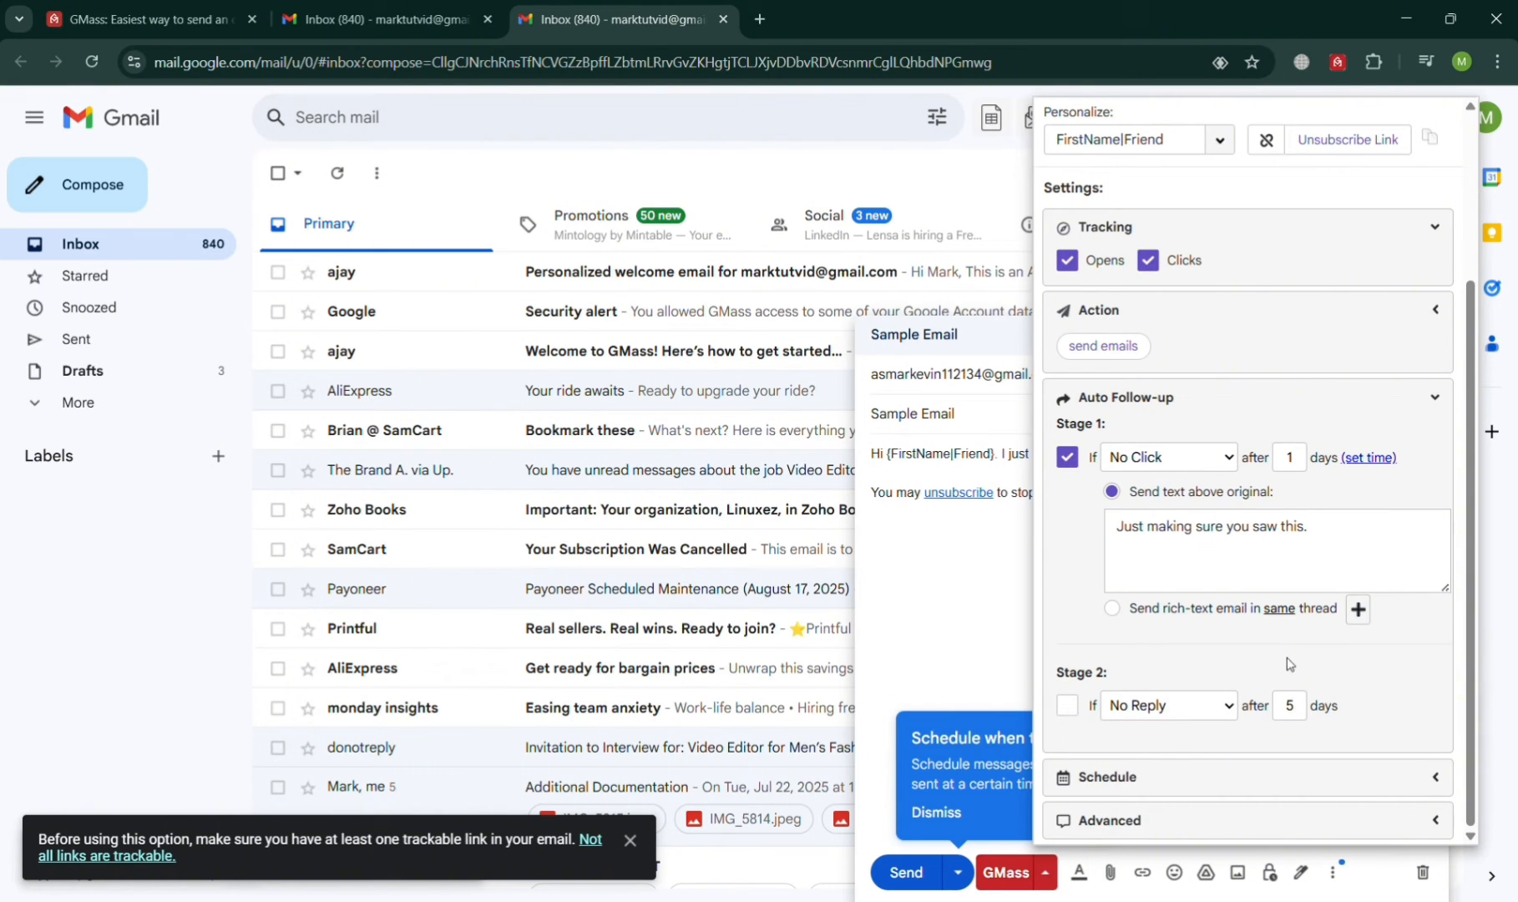
click(1306, 781)
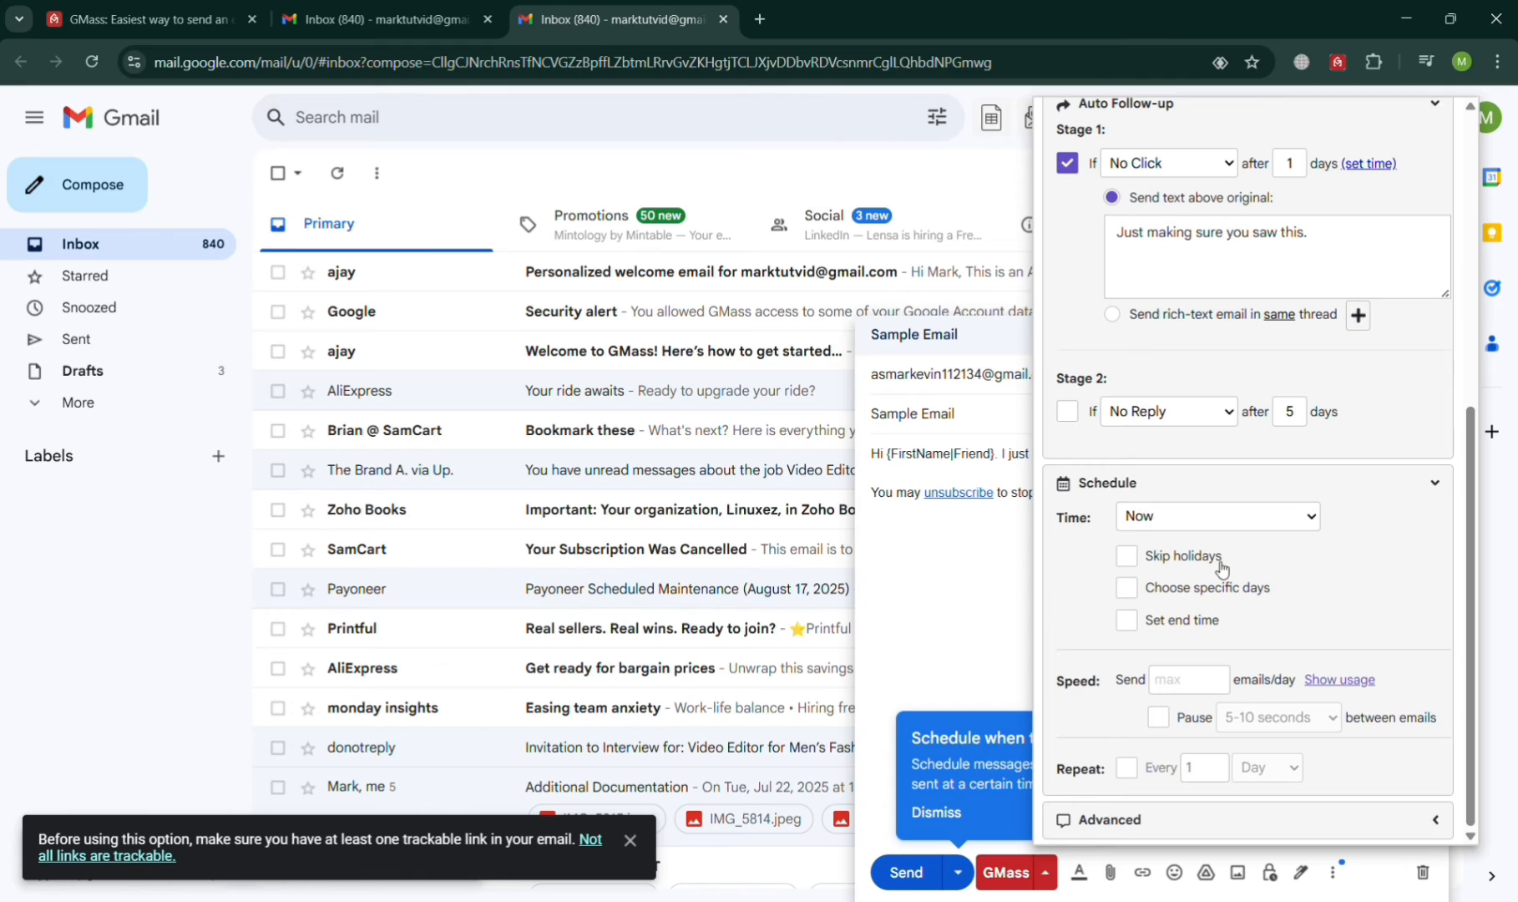
click(1153, 565)
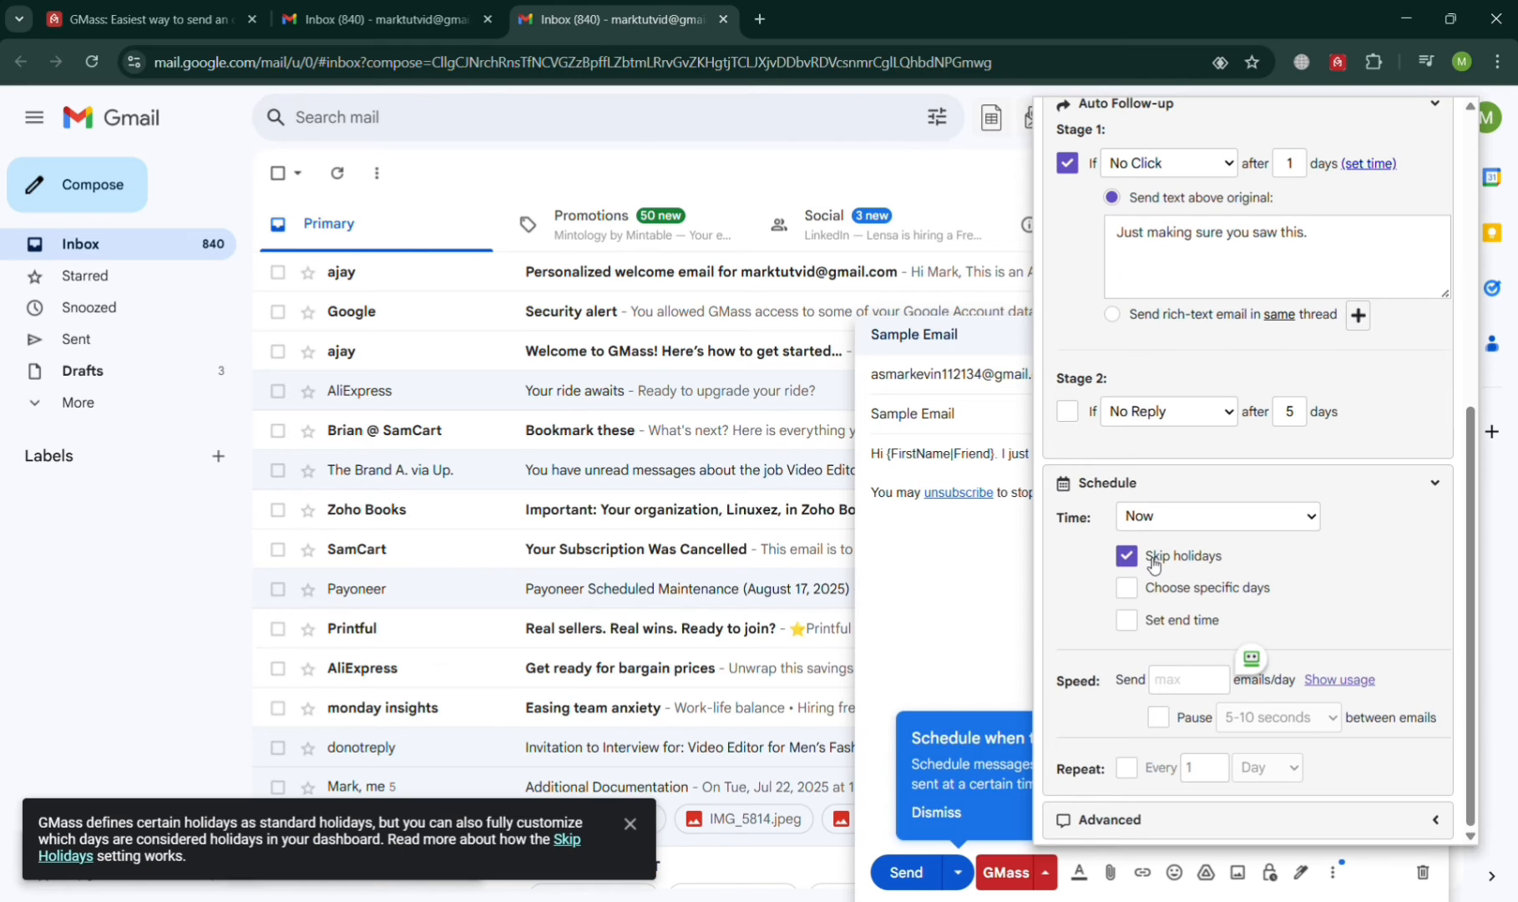
click(1154, 591)
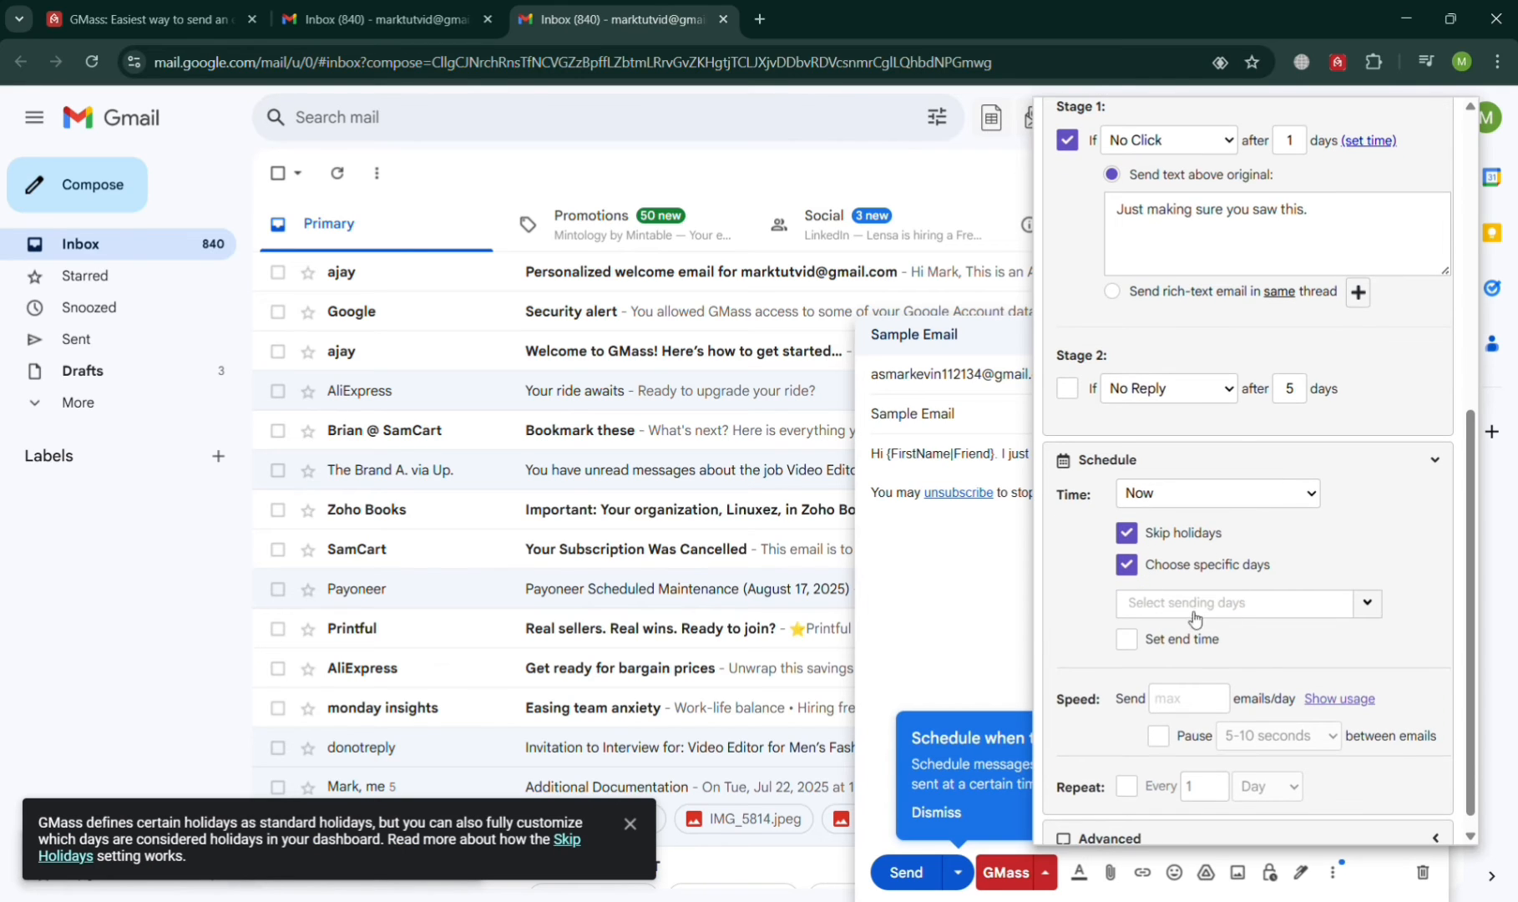
click(1367, 603)
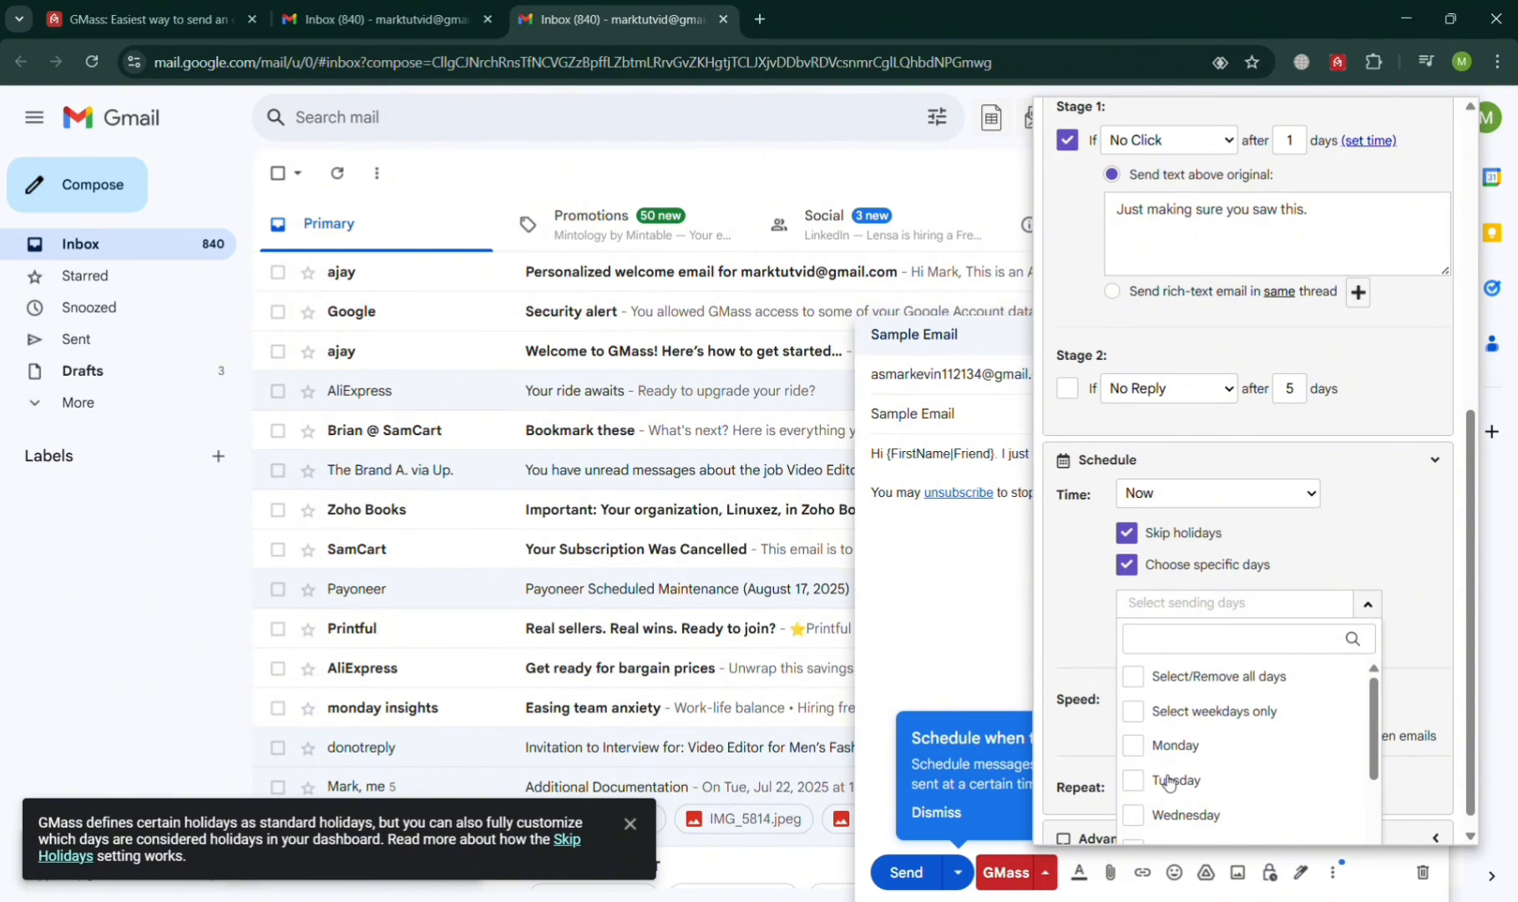
scroll(1185, 781, down, 4)
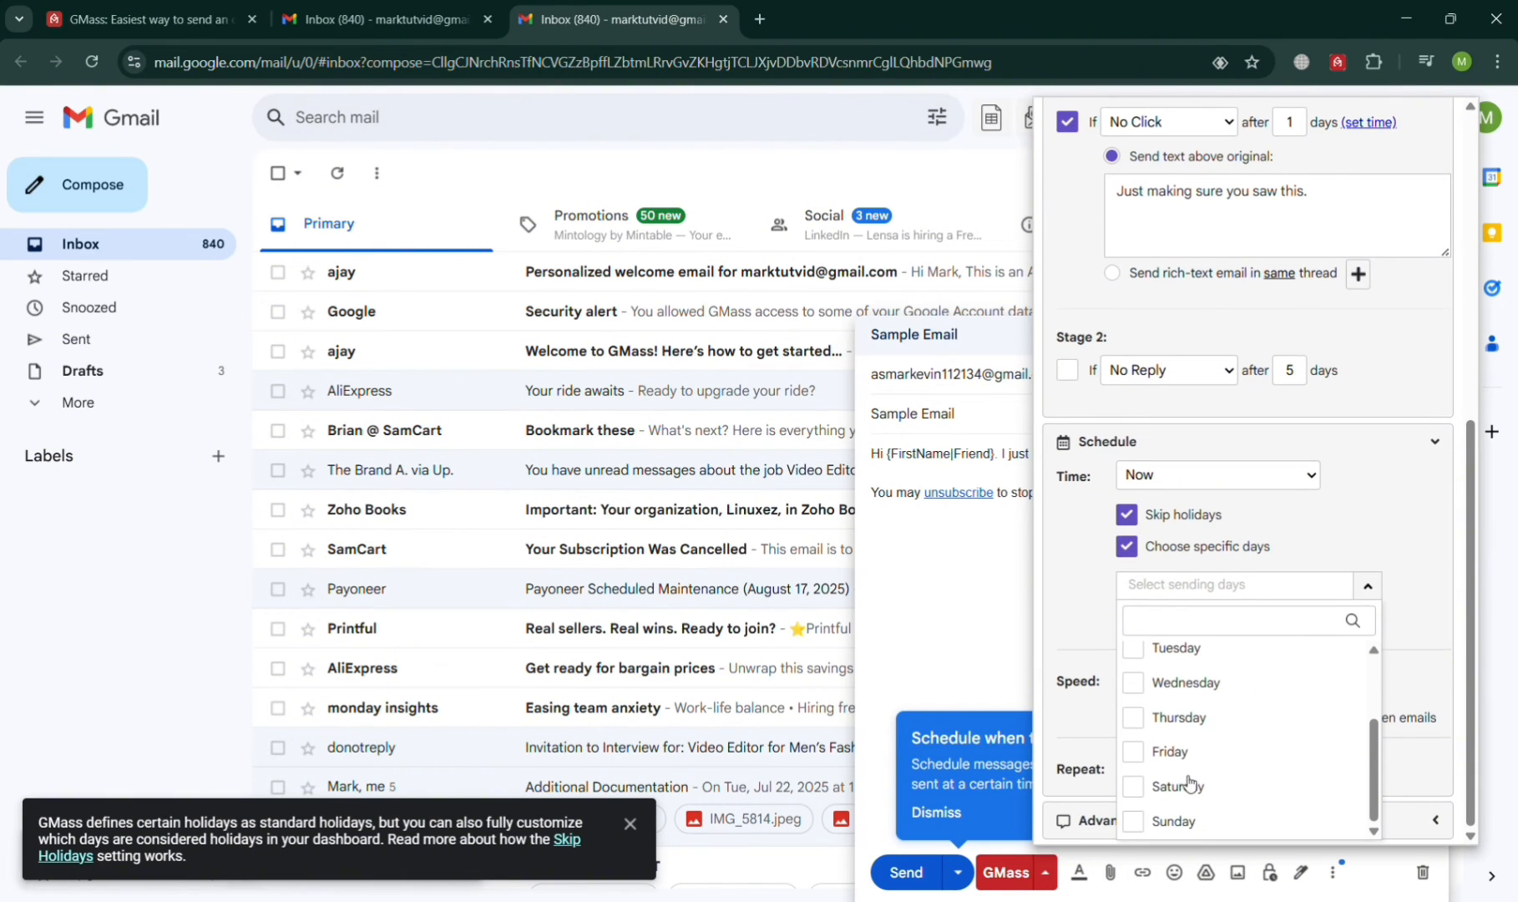
click(1139, 513)
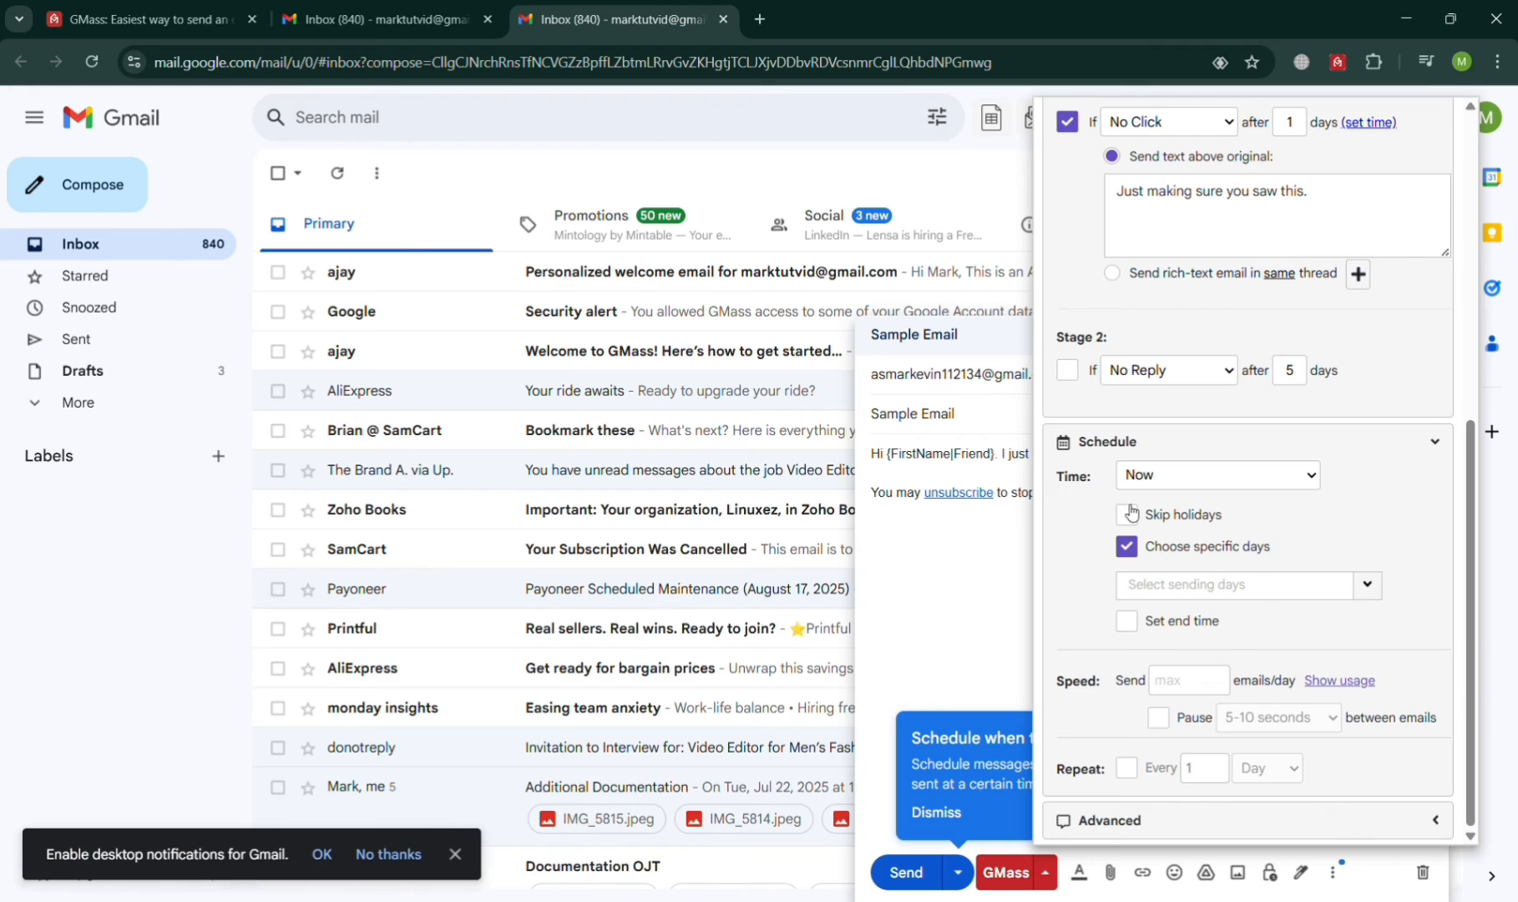
click(1130, 548)
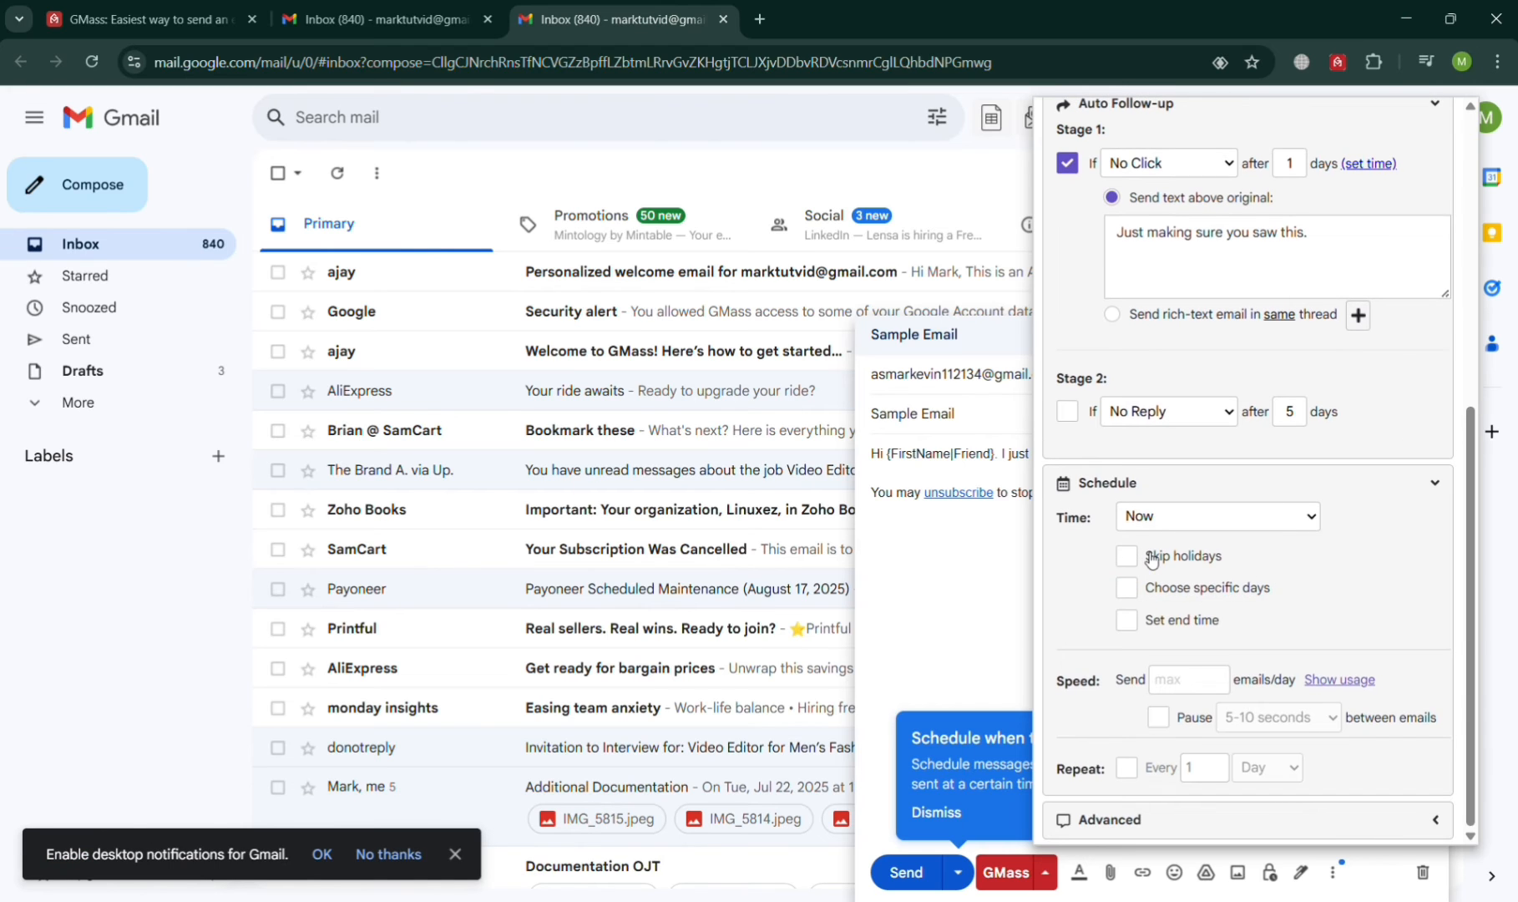
Step: Set the sending end time to 5:00pm and the speed to 2 emails per day
click(1181, 626)
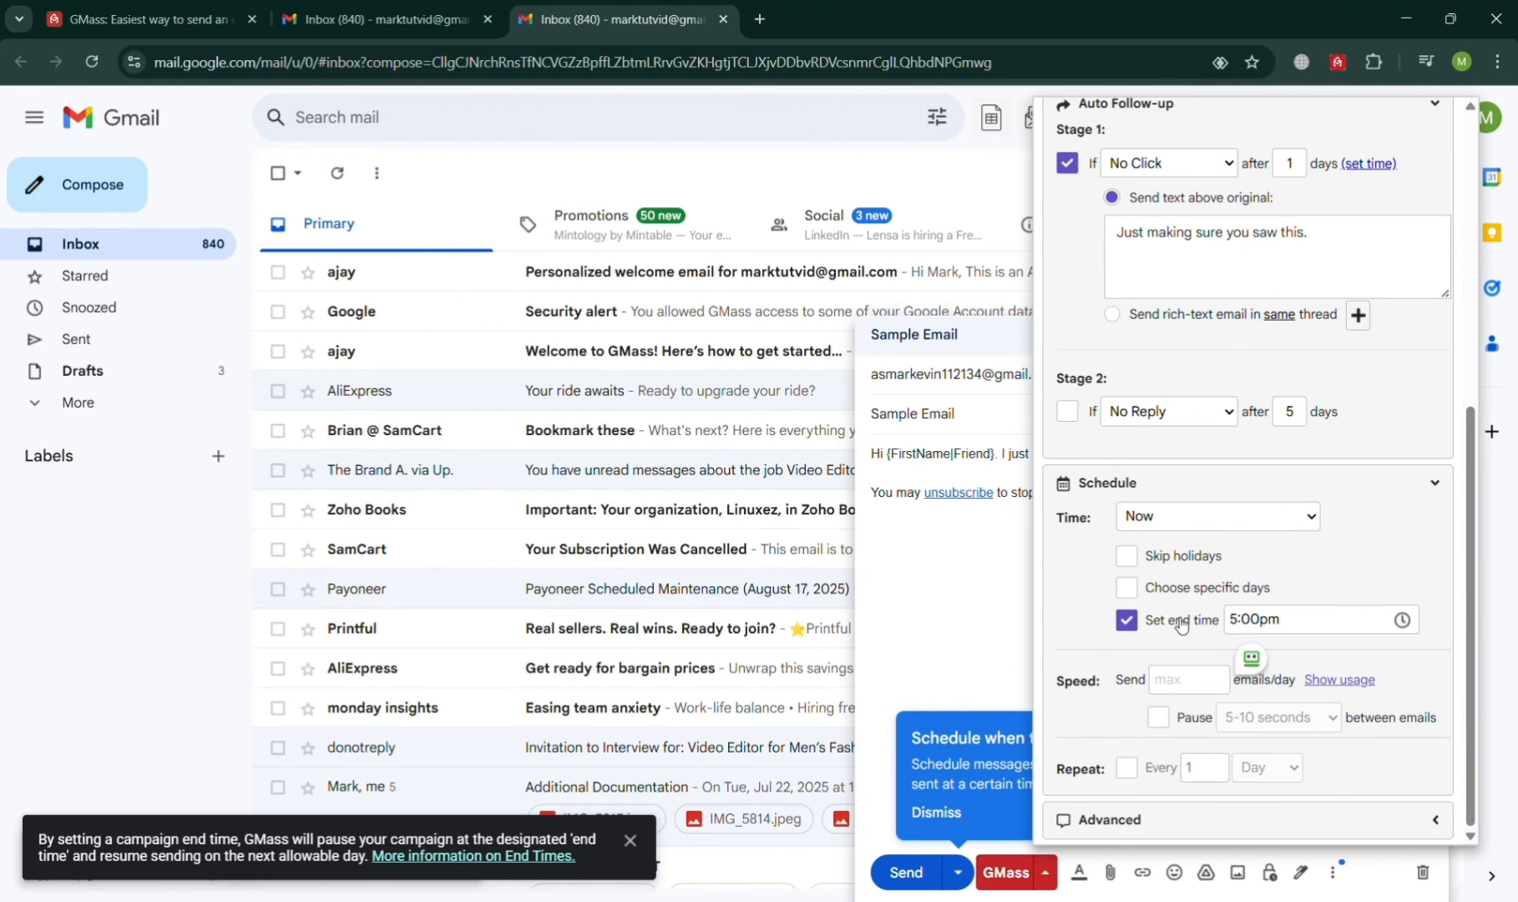
click(1401, 620)
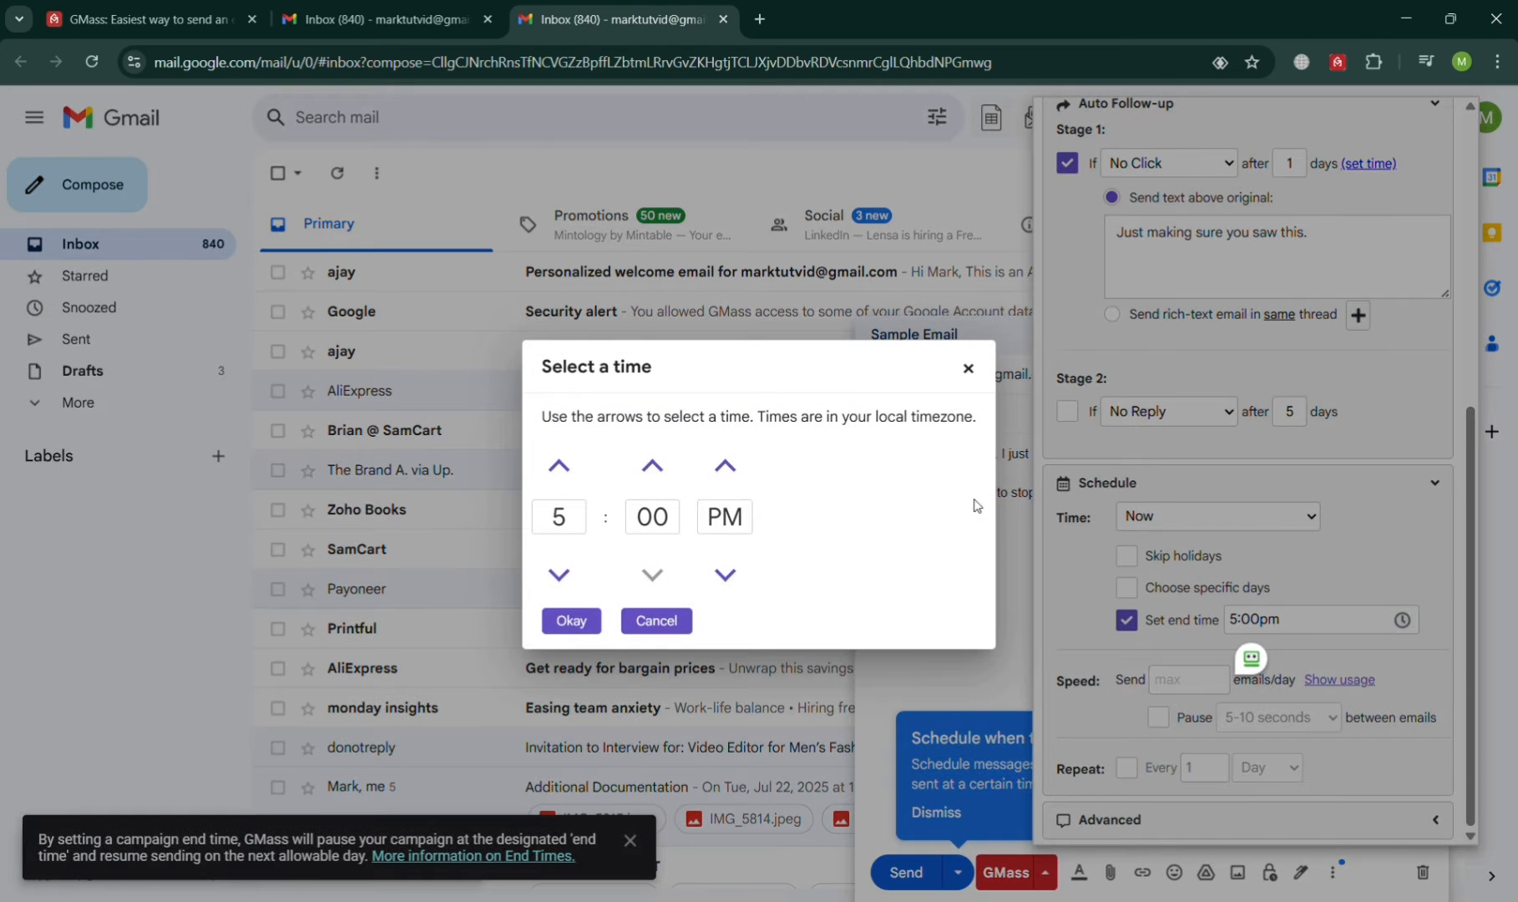
click(672, 622)
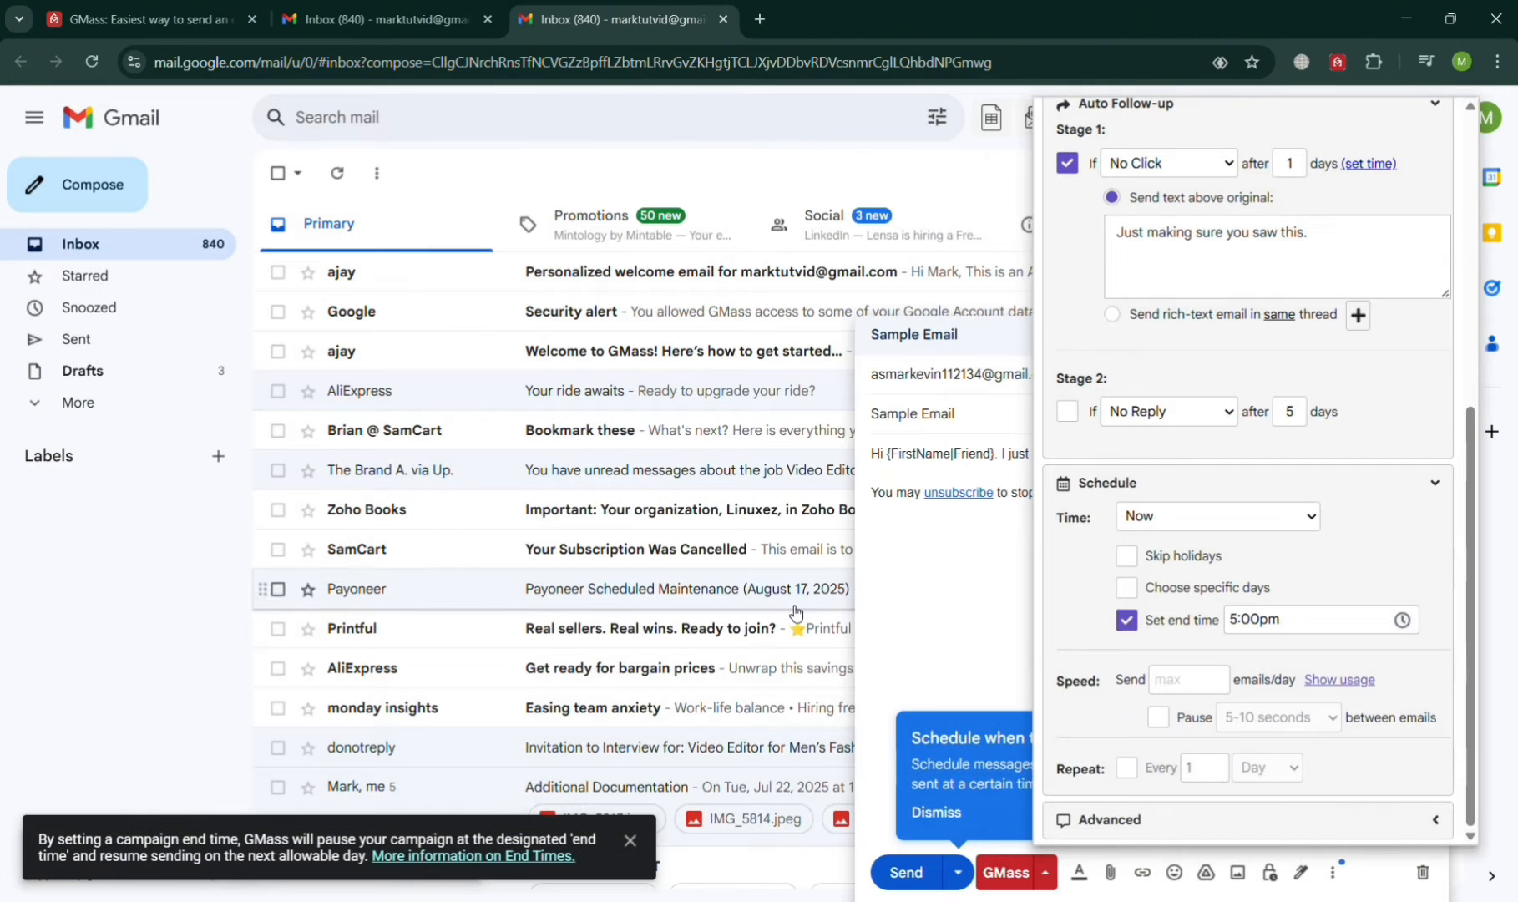
click(1210, 692)
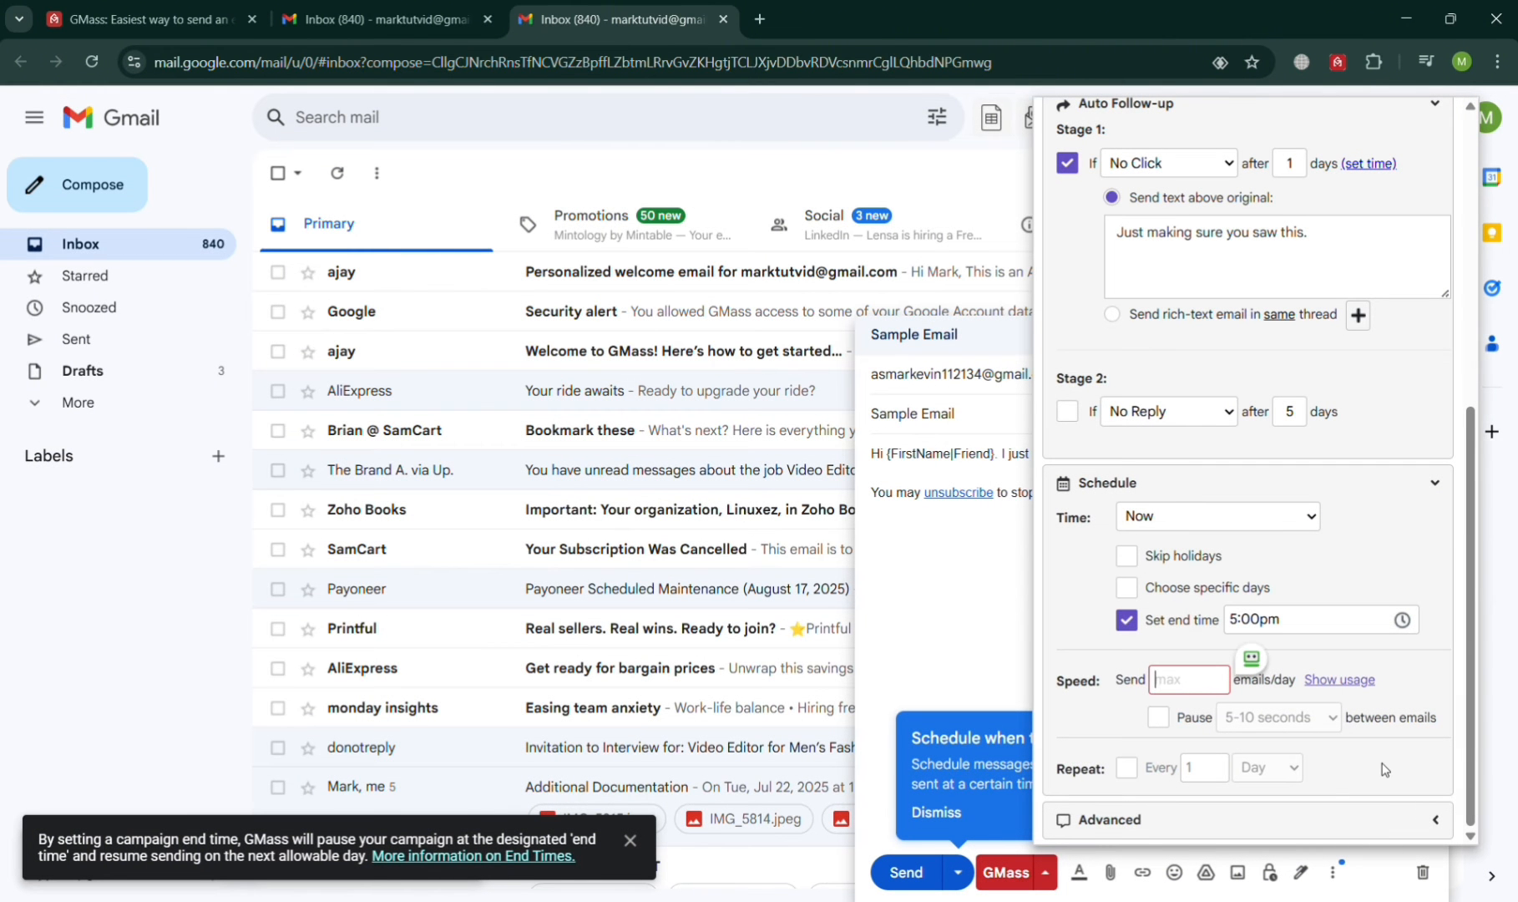
text(2)
click(1391, 680)
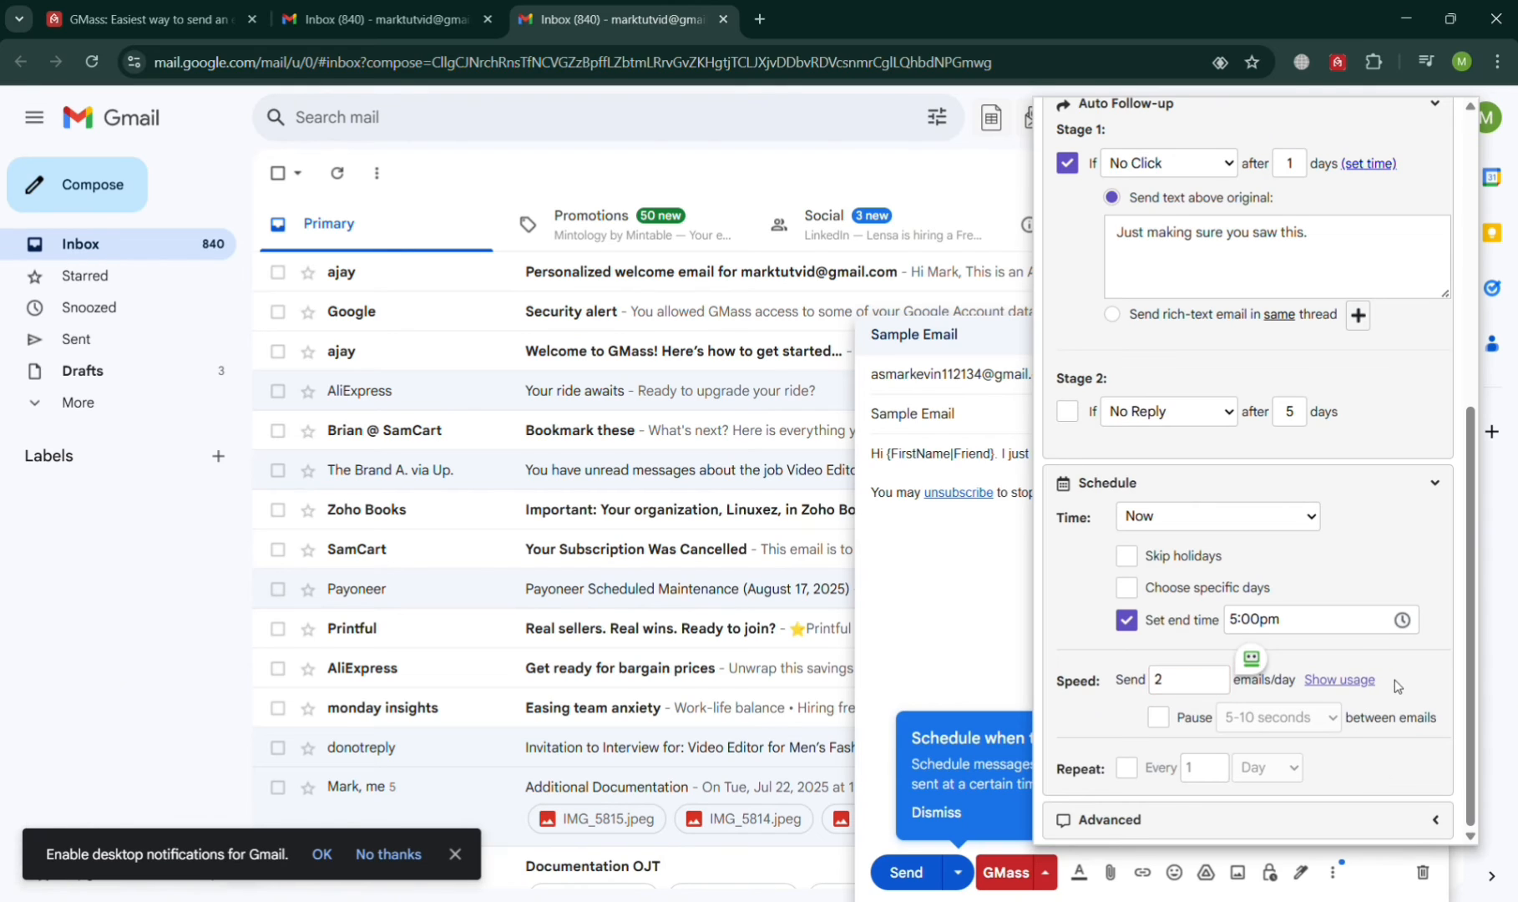
Step: Add a 5-10 minute pause between emails and make the campaign repeat every 1 week
click(1169, 715)
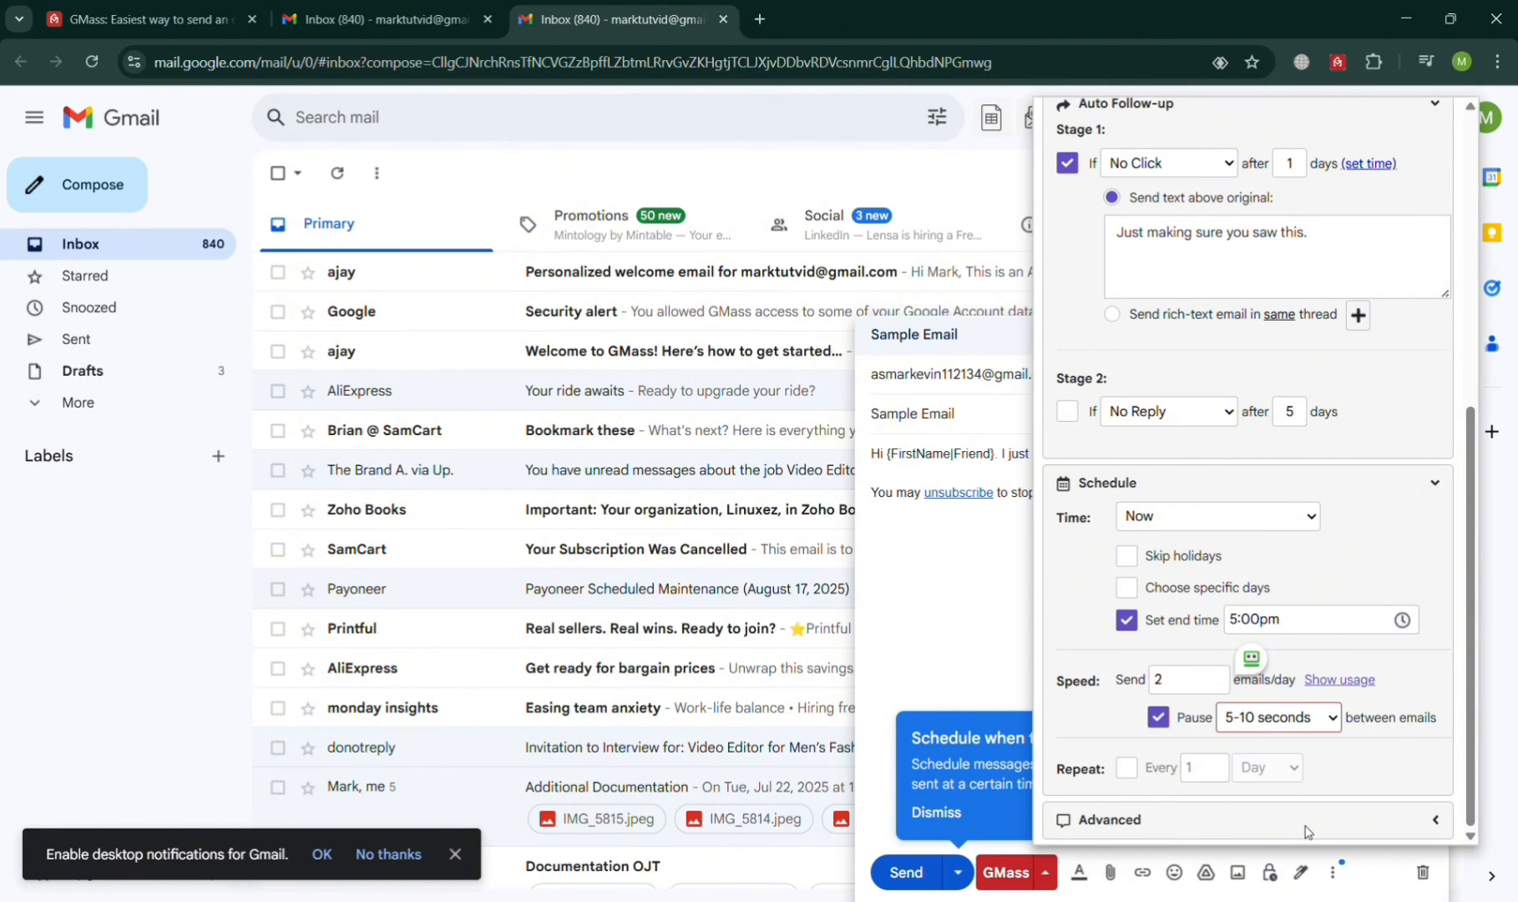
key(Down)
click(1134, 773)
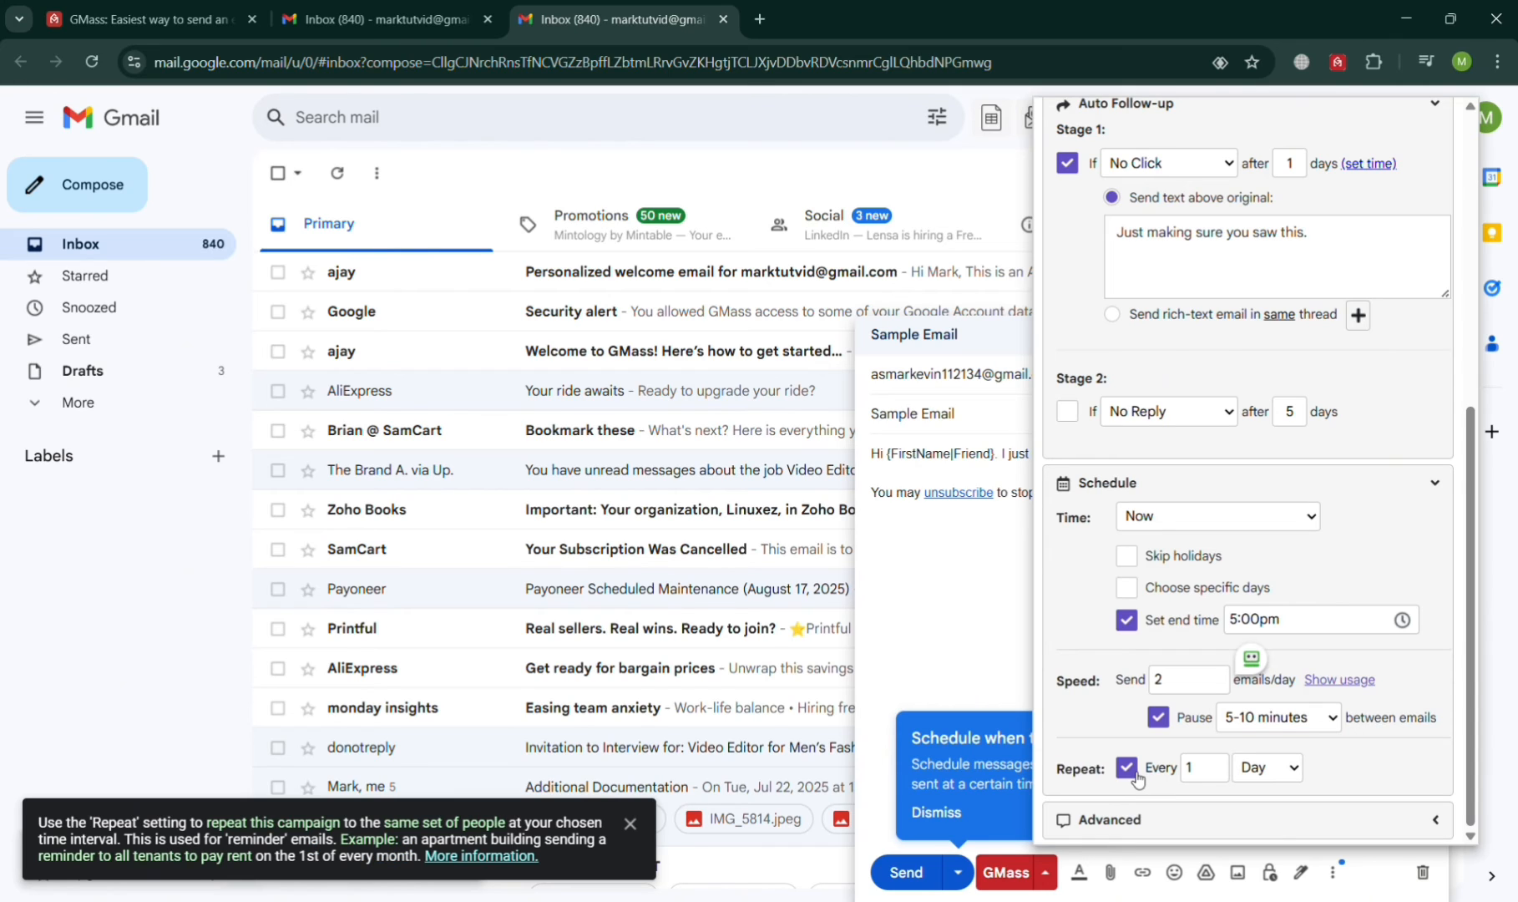
click(1291, 770)
Step: Set the campaign to repeat every Week and expand the advanced options
key(Down)
click(1193, 822)
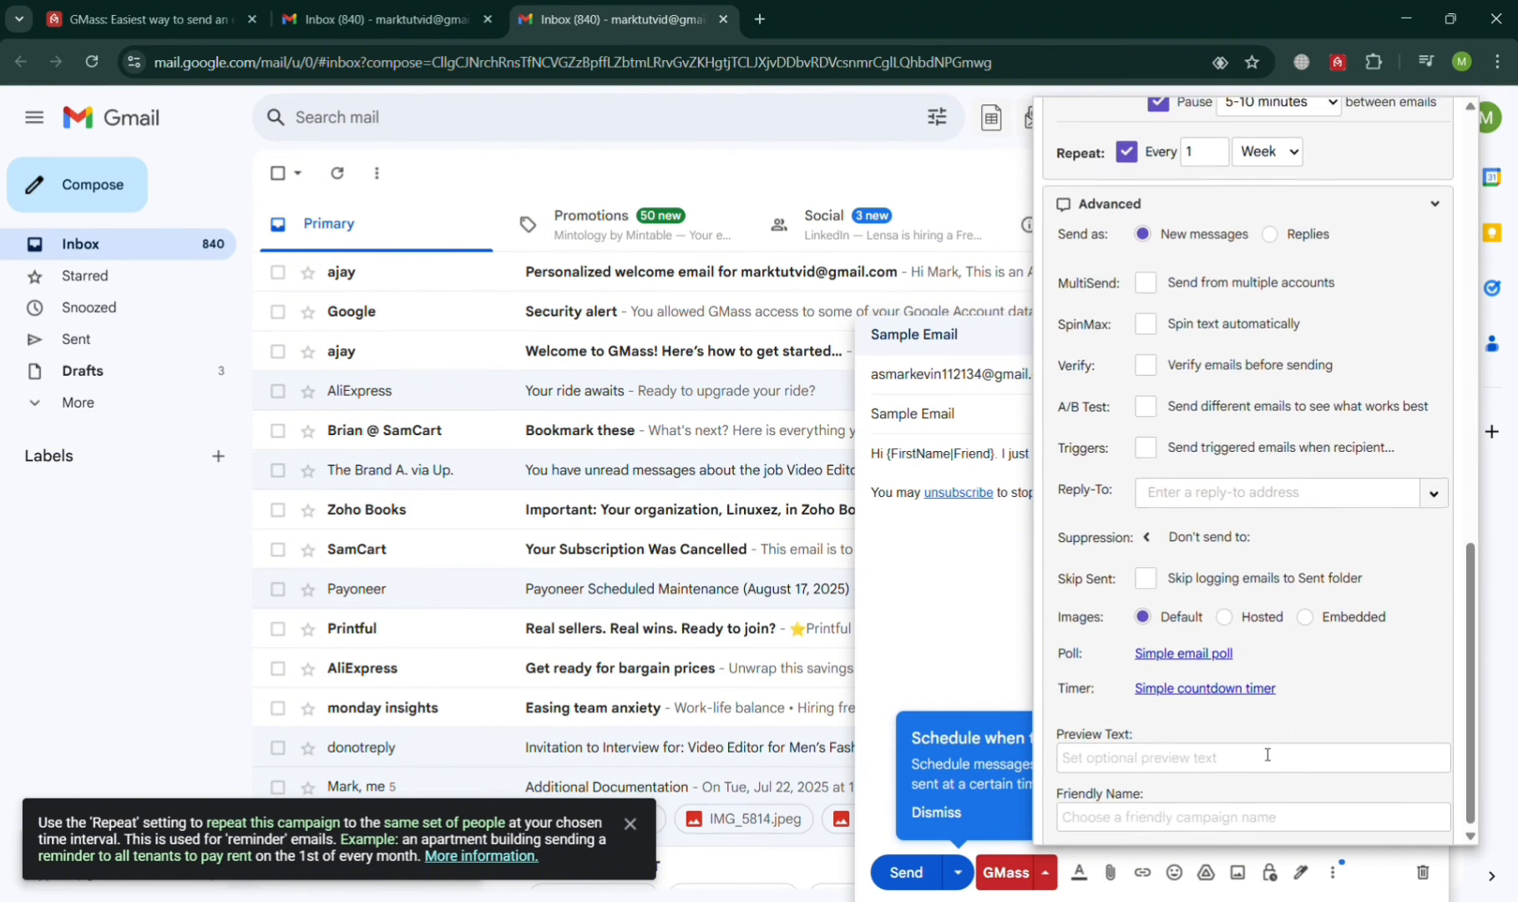
scroll(1251, 639, up, 5)
scroll(1251, 639, down, 5)
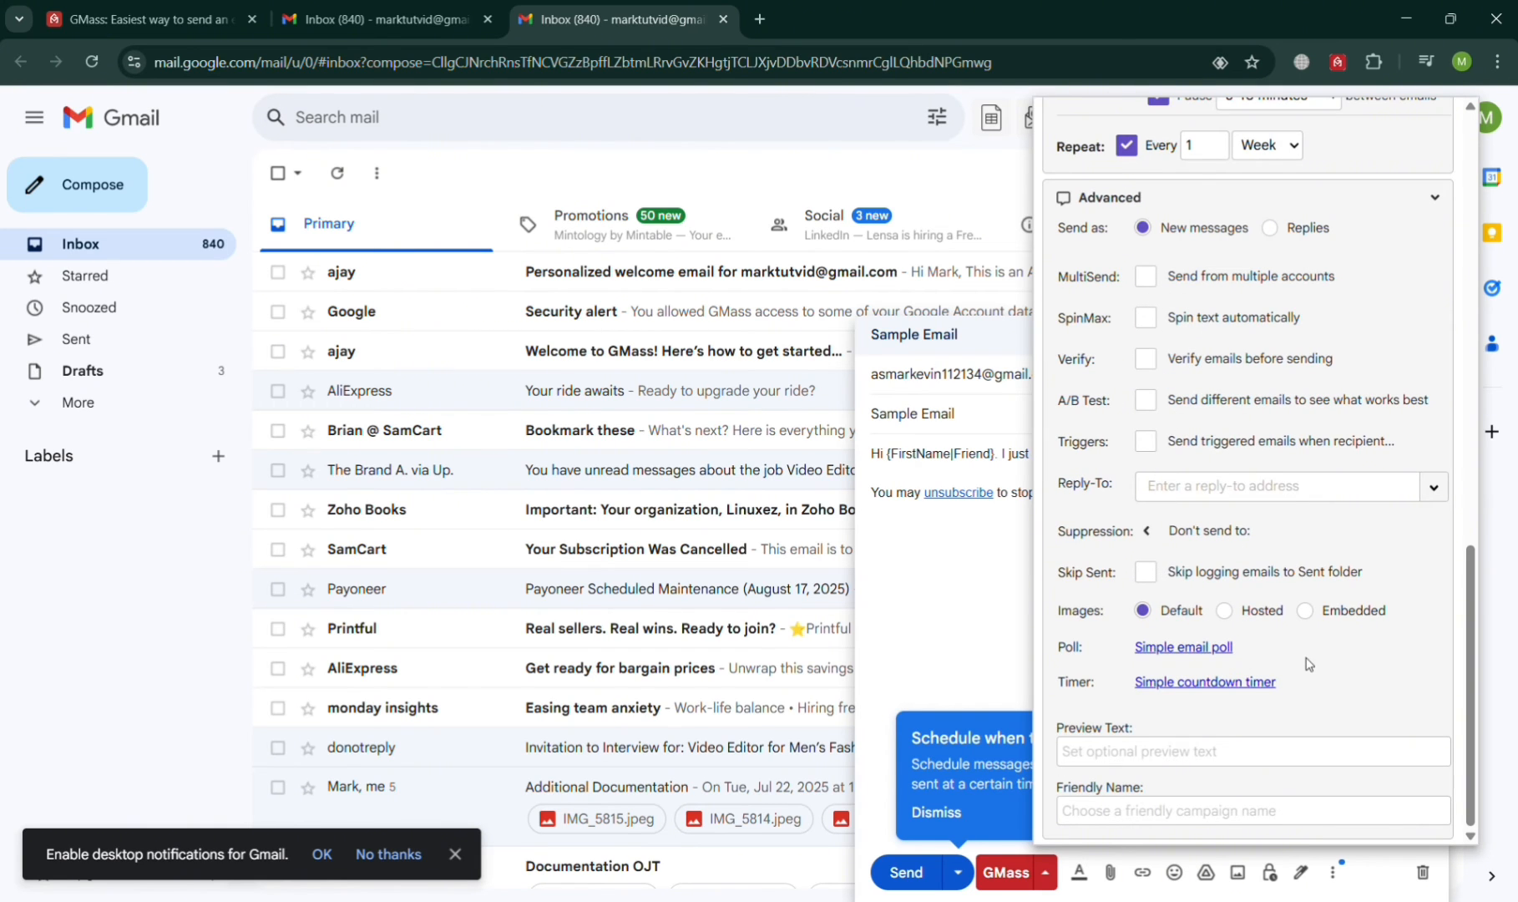
Step: Try multi-account sending, check its account list, then turn it off
click(1159, 281)
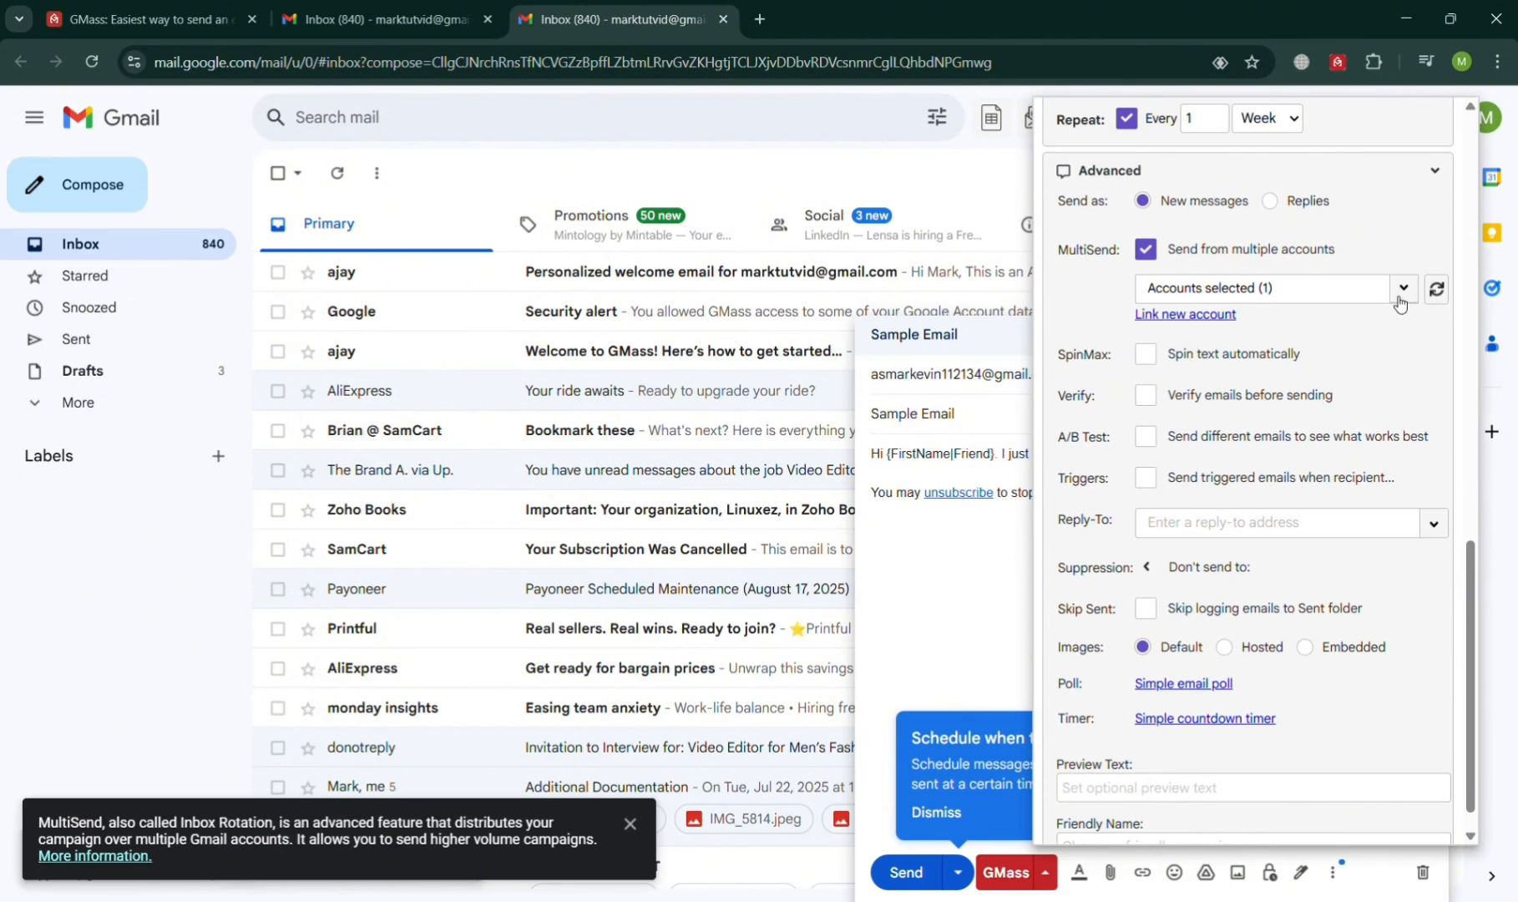
click(1406, 294)
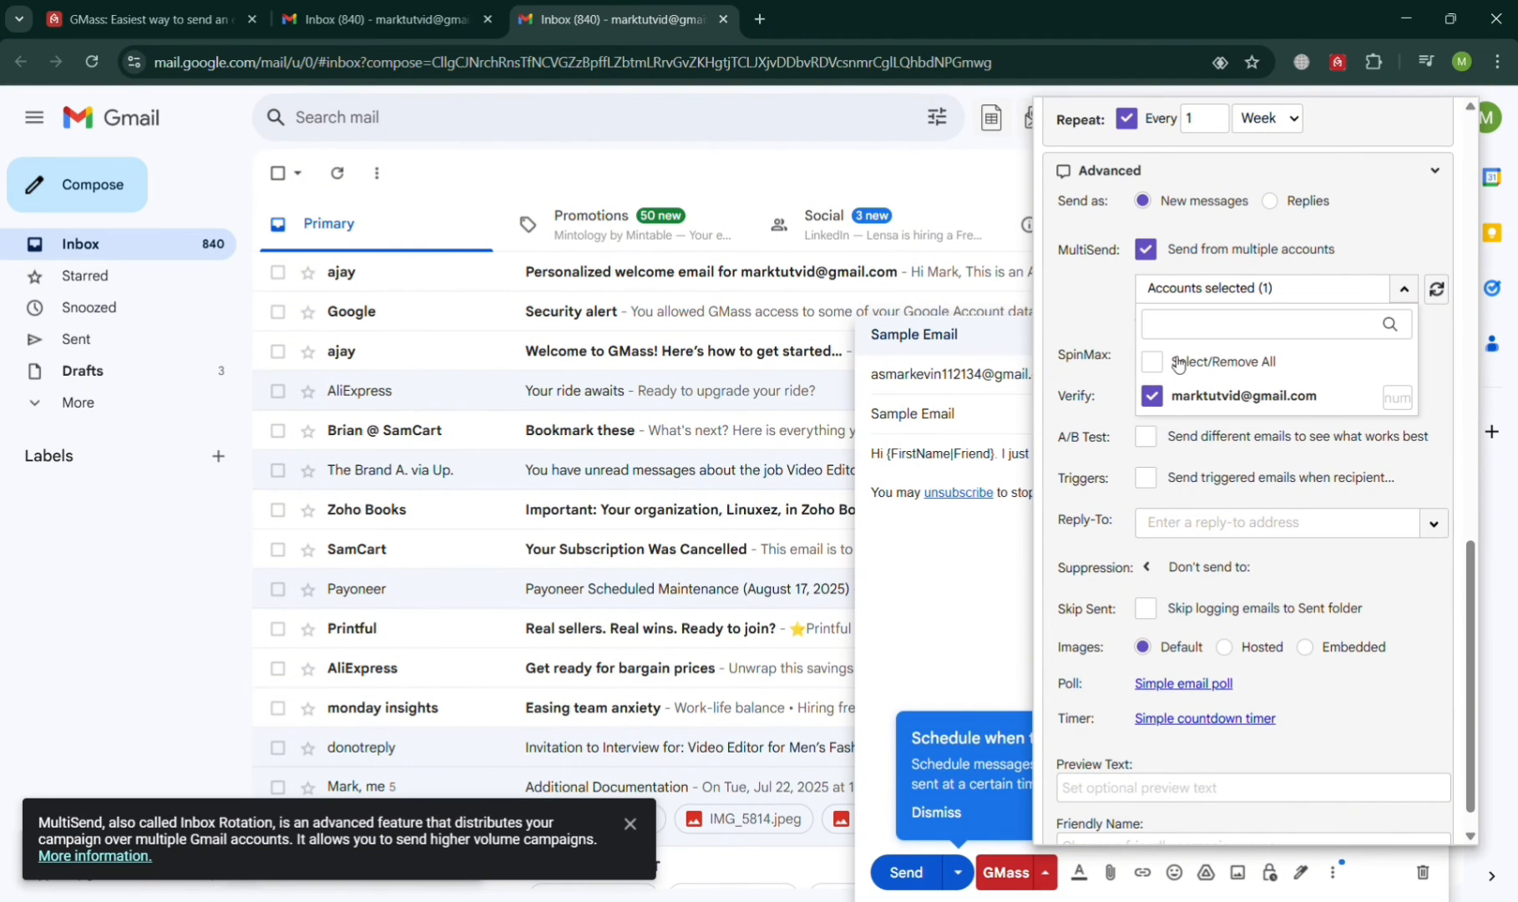
click(1114, 330)
click(1149, 253)
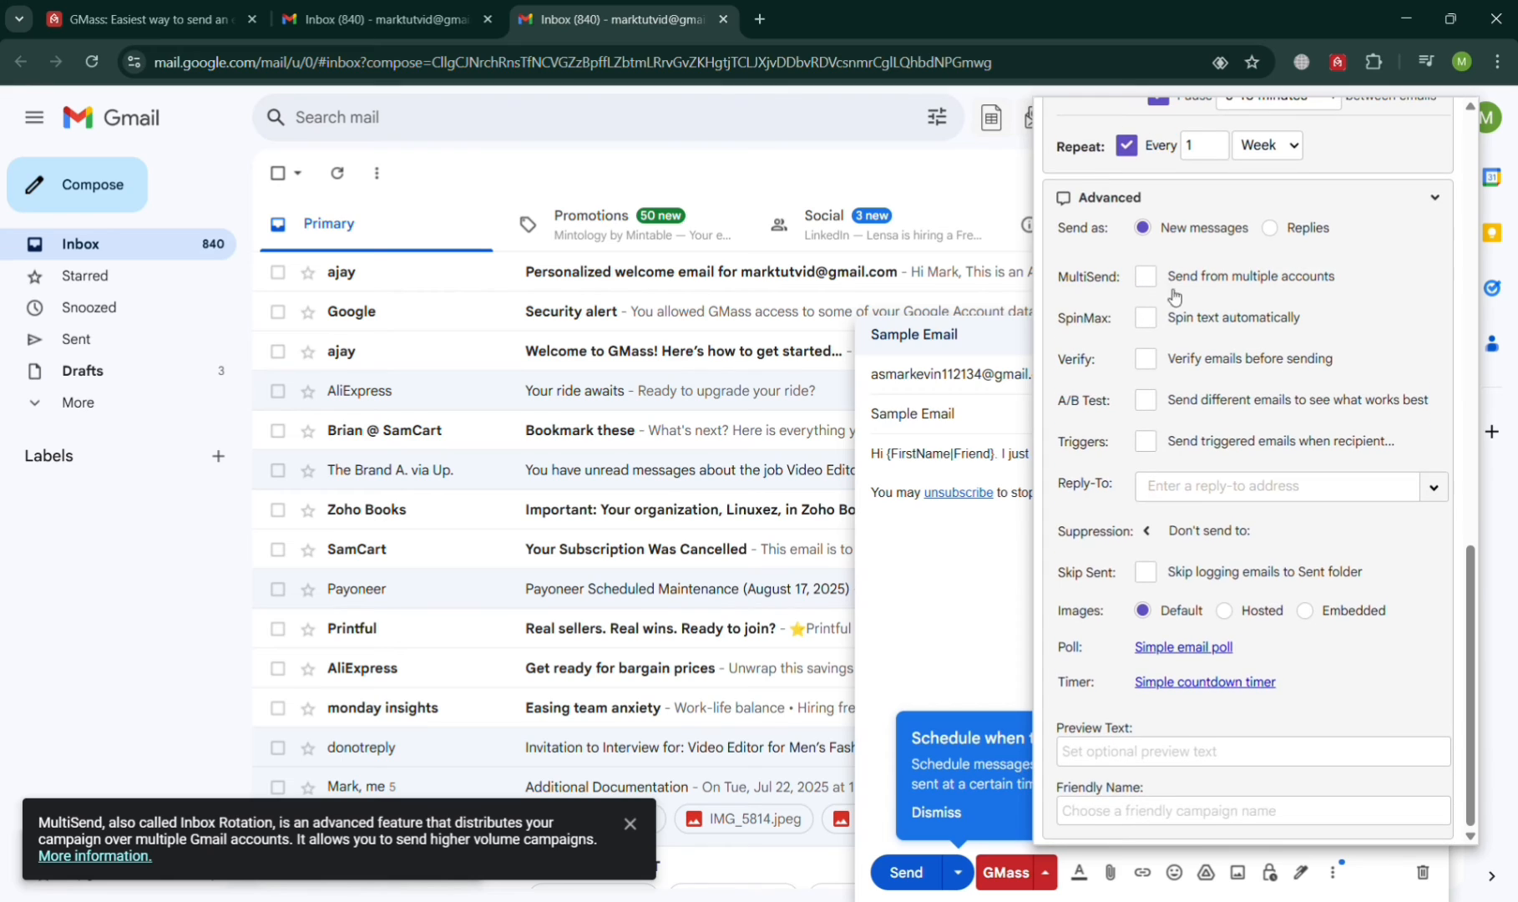
Step: Toggle text spinning, address verification and A/B testing on, then back off
click(1148, 319)
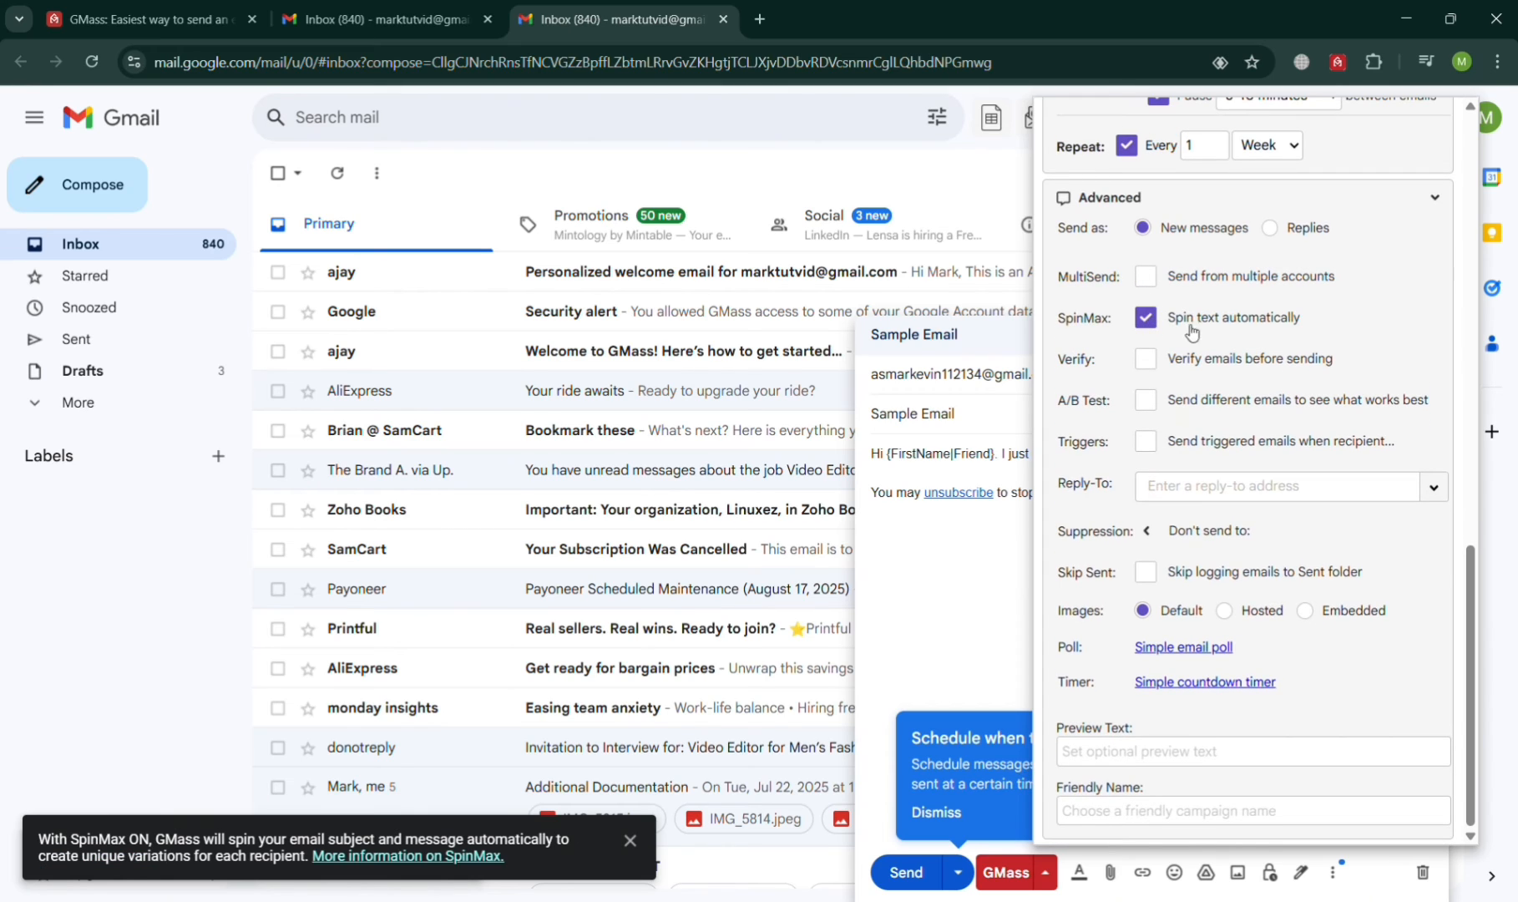
click(1158, 322)
click(1150, 363)
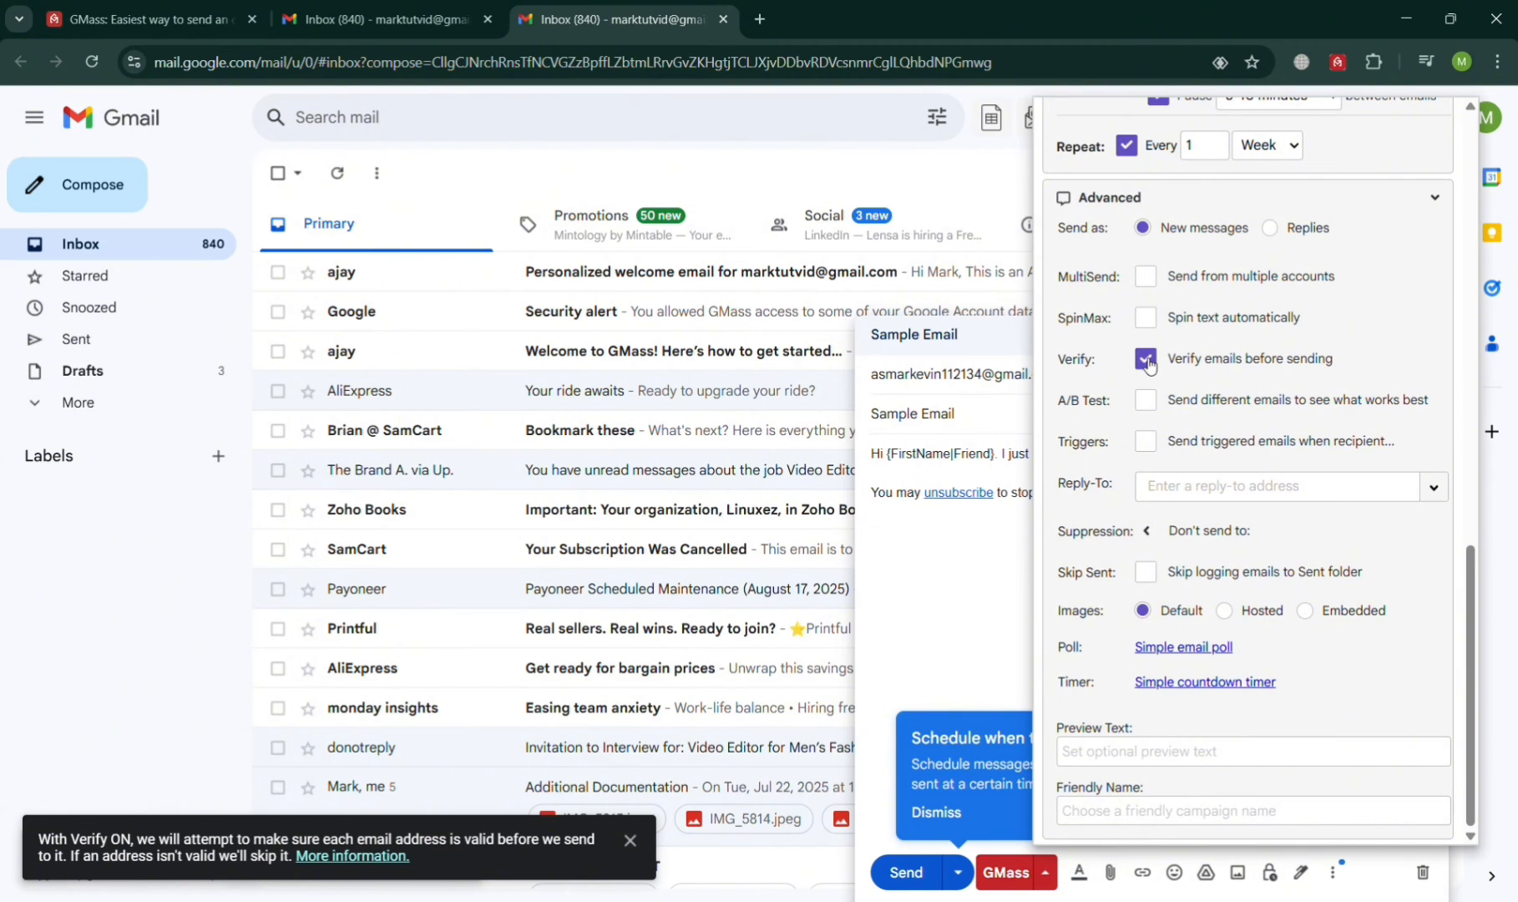
click(1149, 362)
click(1155, 403)
scroll(1155, 422, down, 1)
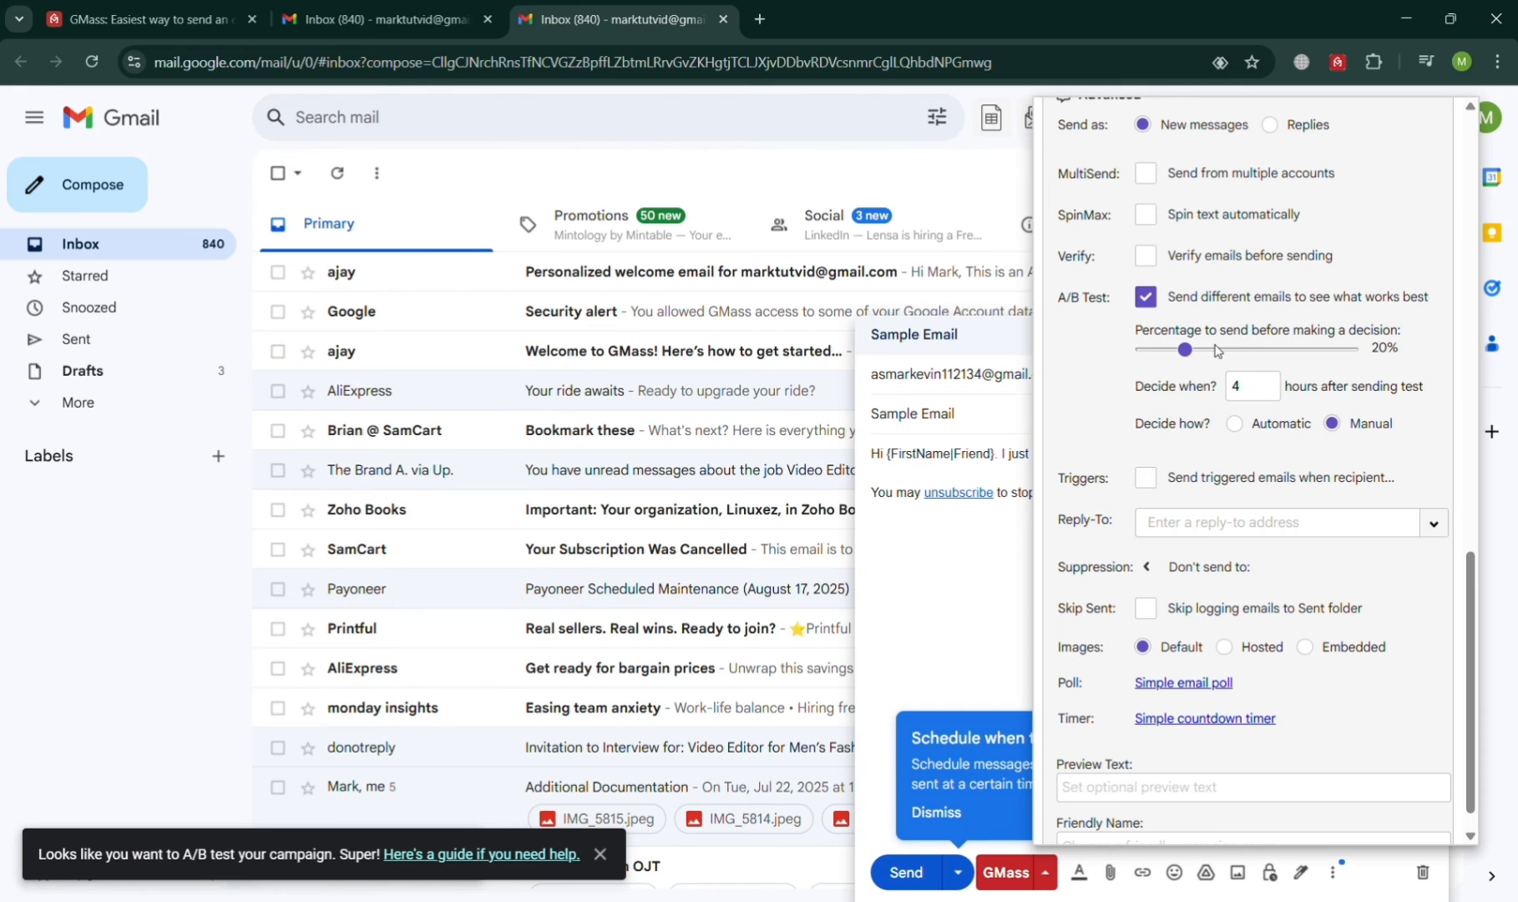
click(1148, 299)
Step: Toggle Triggers and Skip Sent on and back off, keeping Sent folder logging
click(1146, 443)
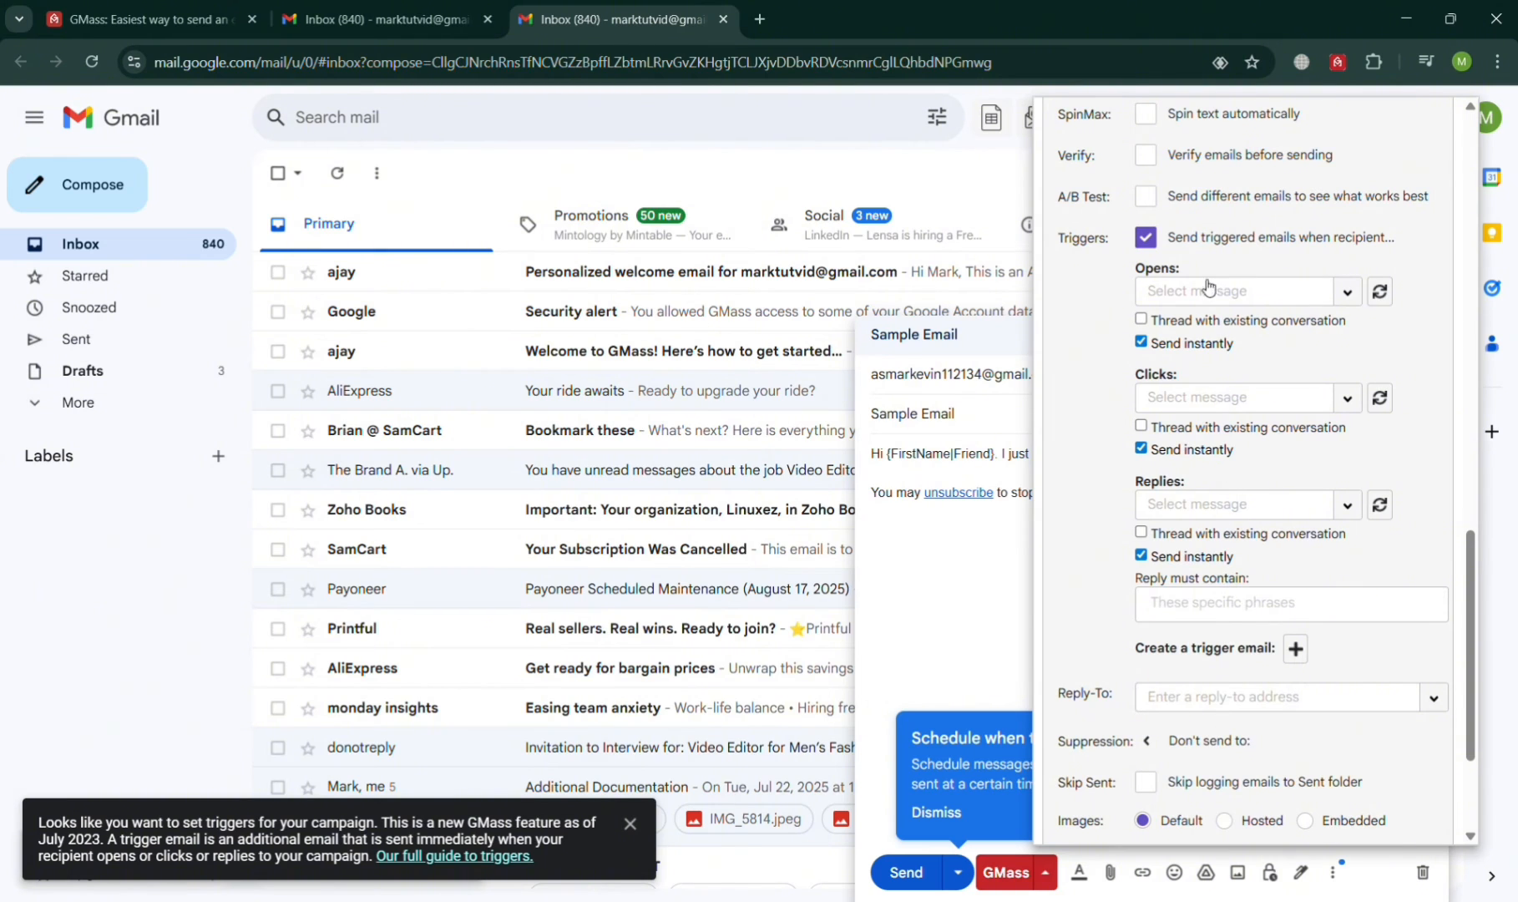
click(1147, 240)
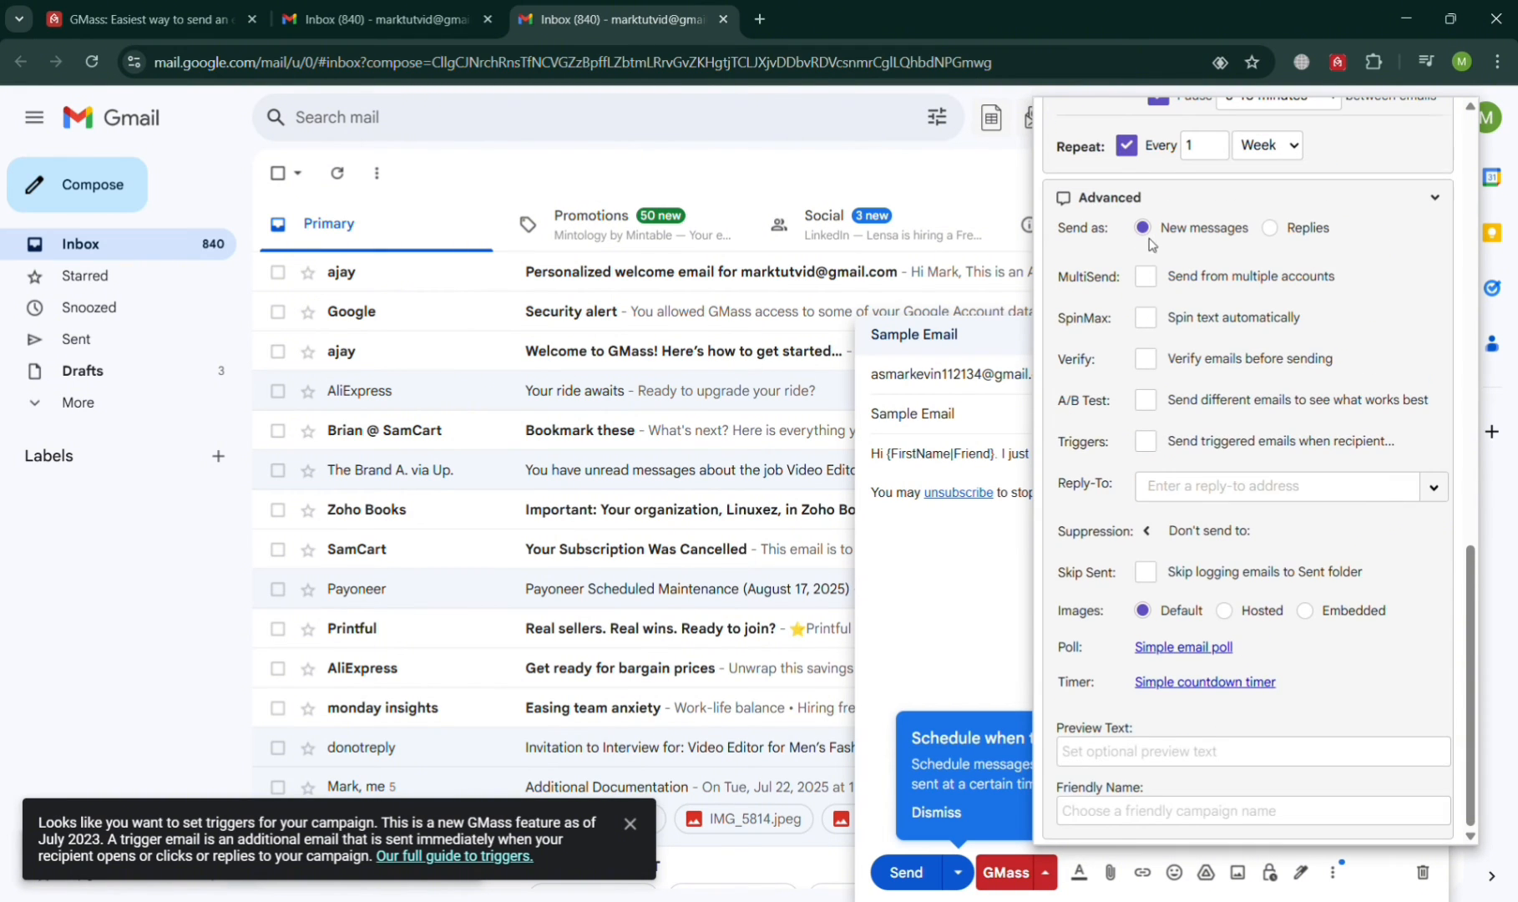
click(1146, 573)
click(1147, 573)
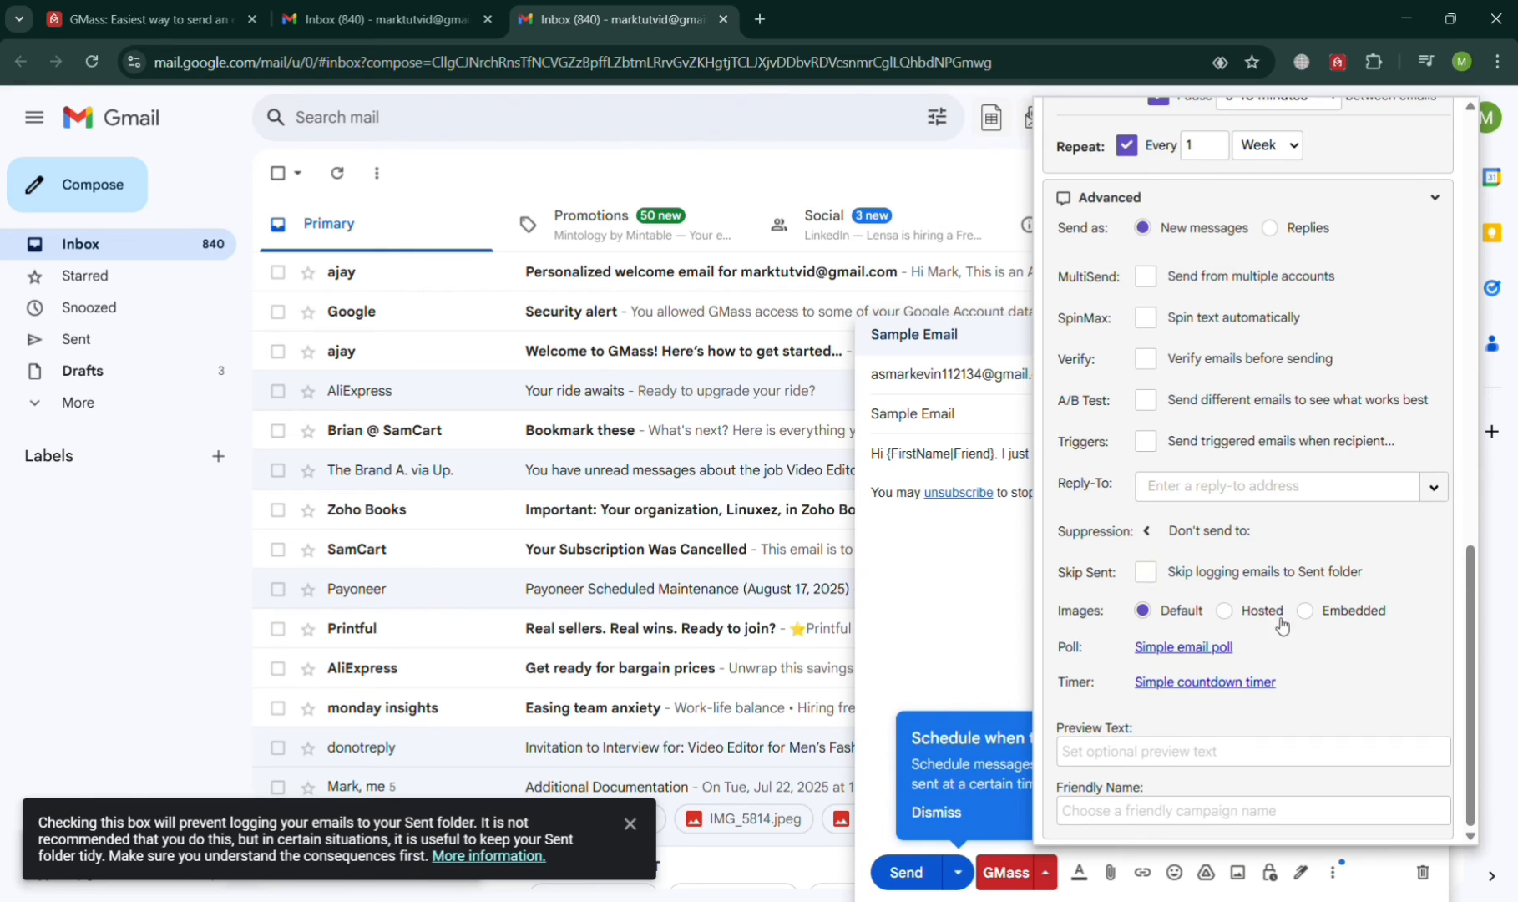
Step: Send a GMass test of the Sample Email draft, then close the settings panel
mouse_move(1211, 752)
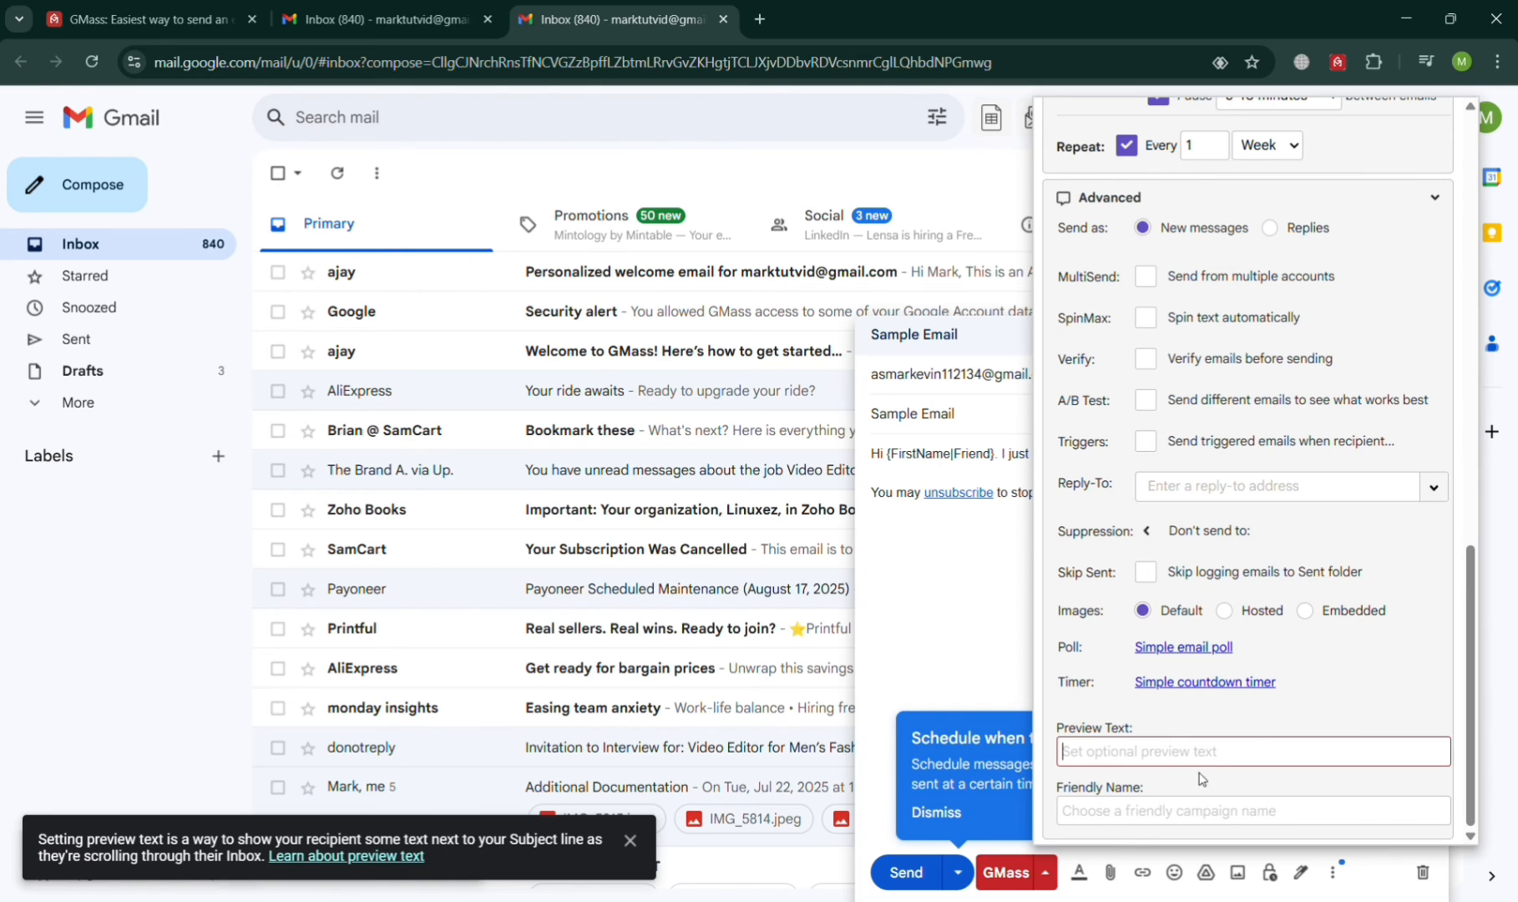
scroll(1252, 590, up, 5)
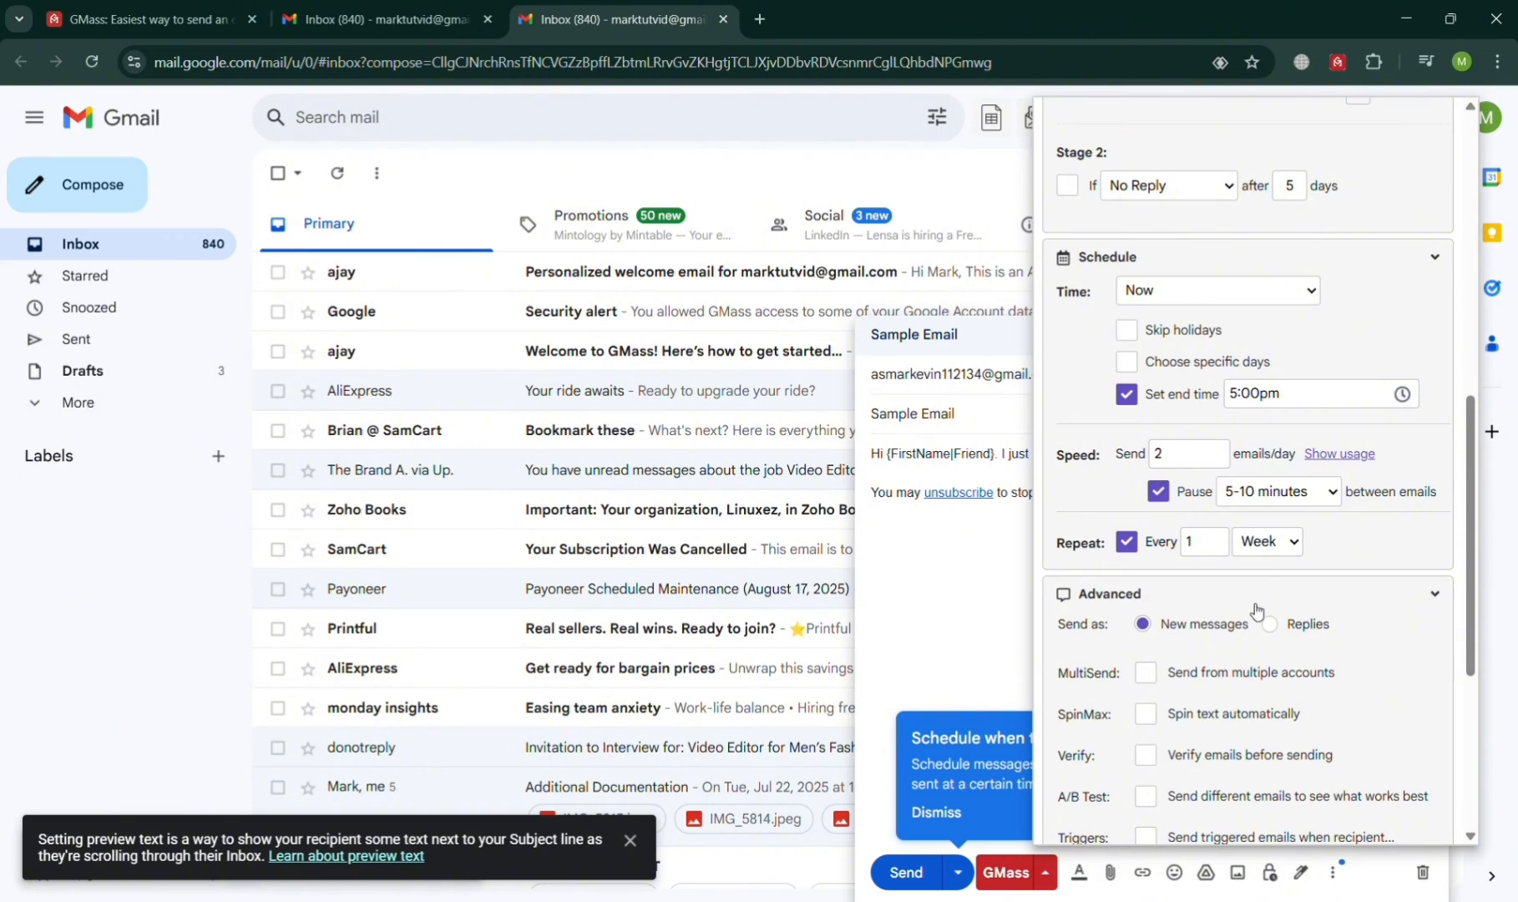
scroll(1252, 592, up, 10)
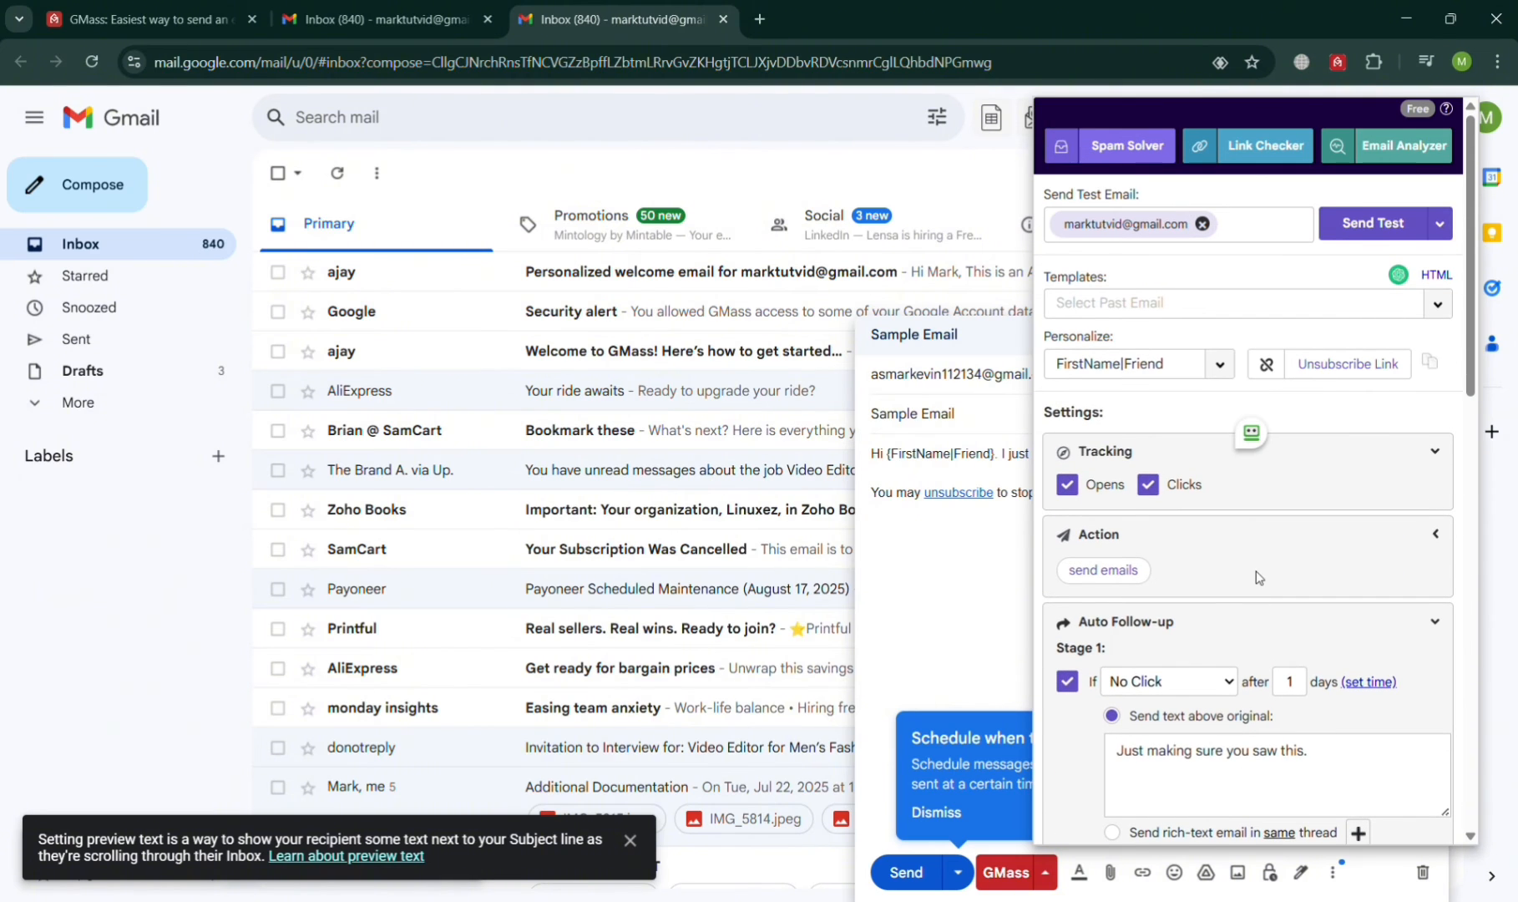
scroll(1254, 576, down, 1)
scroll(1254, 576, up, 1)
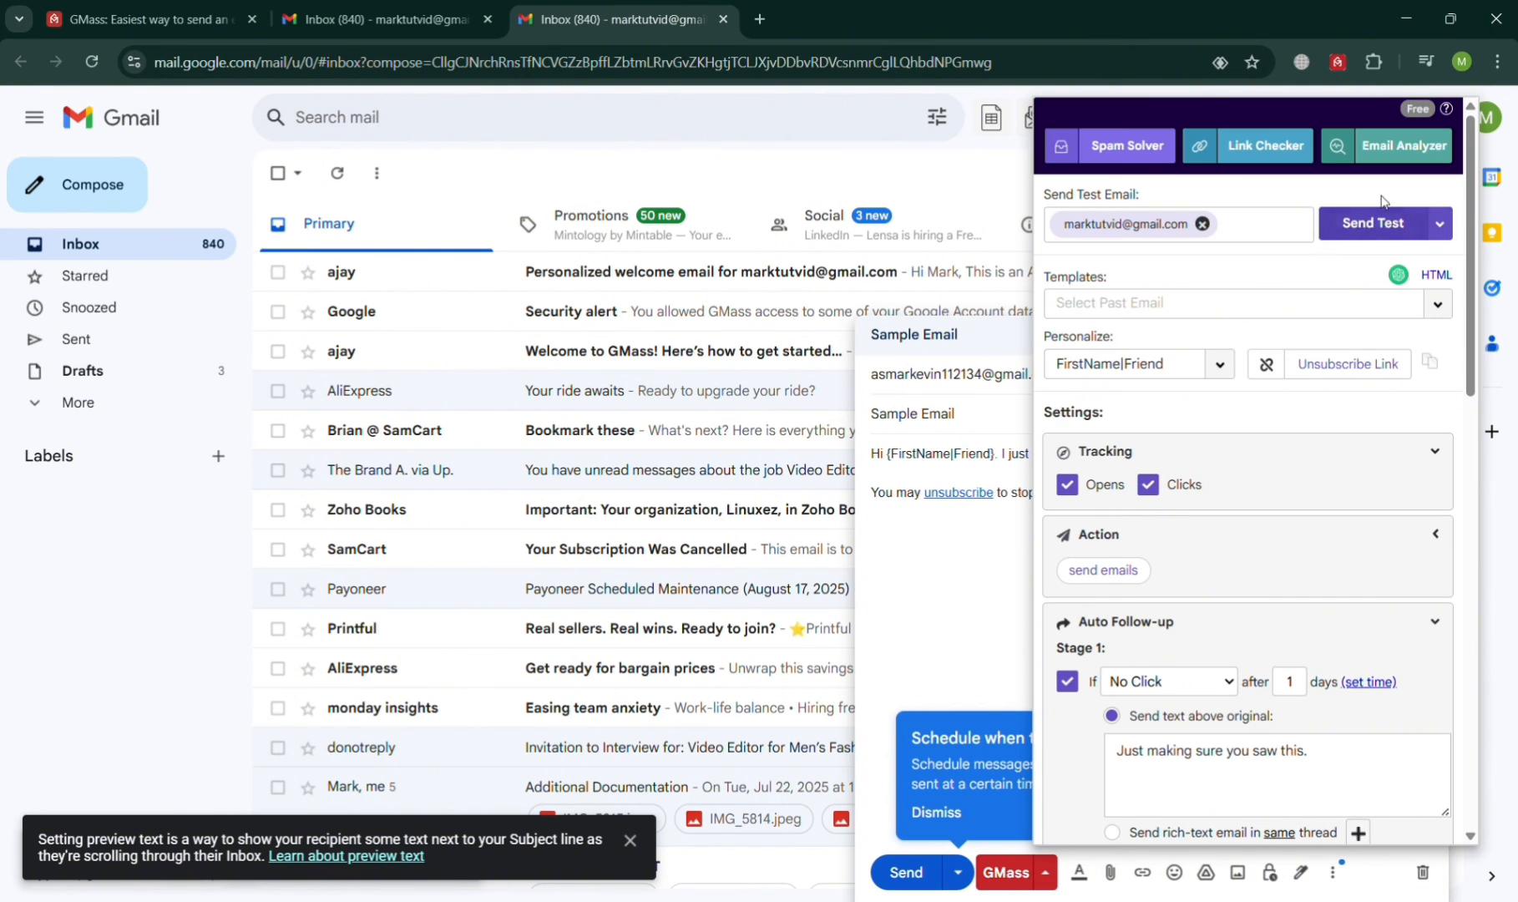
click(1353, 232)
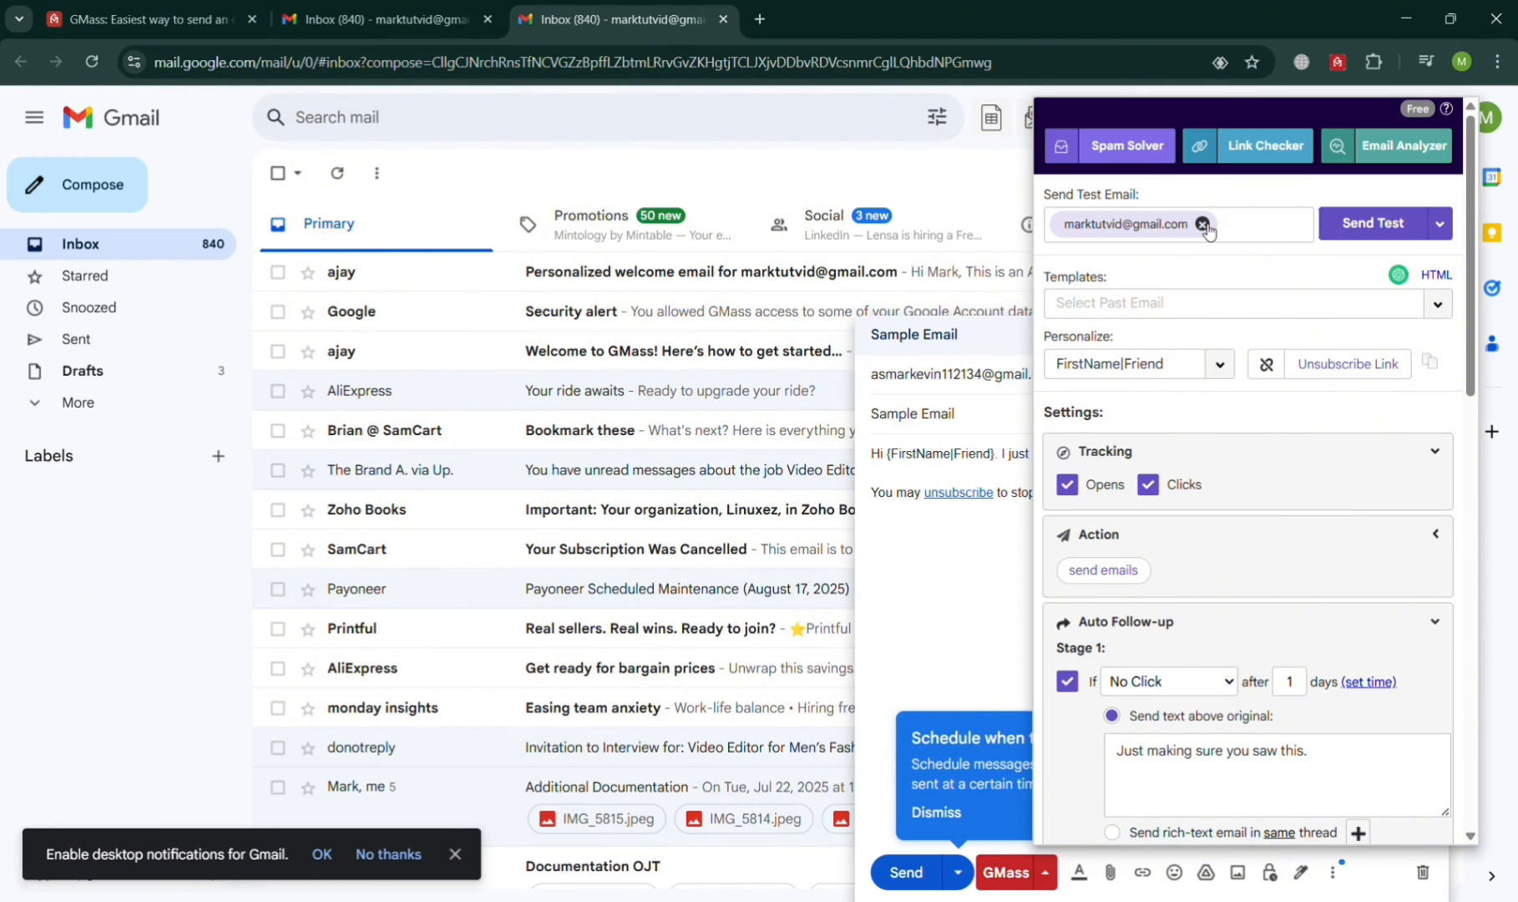
click(1028, 549)
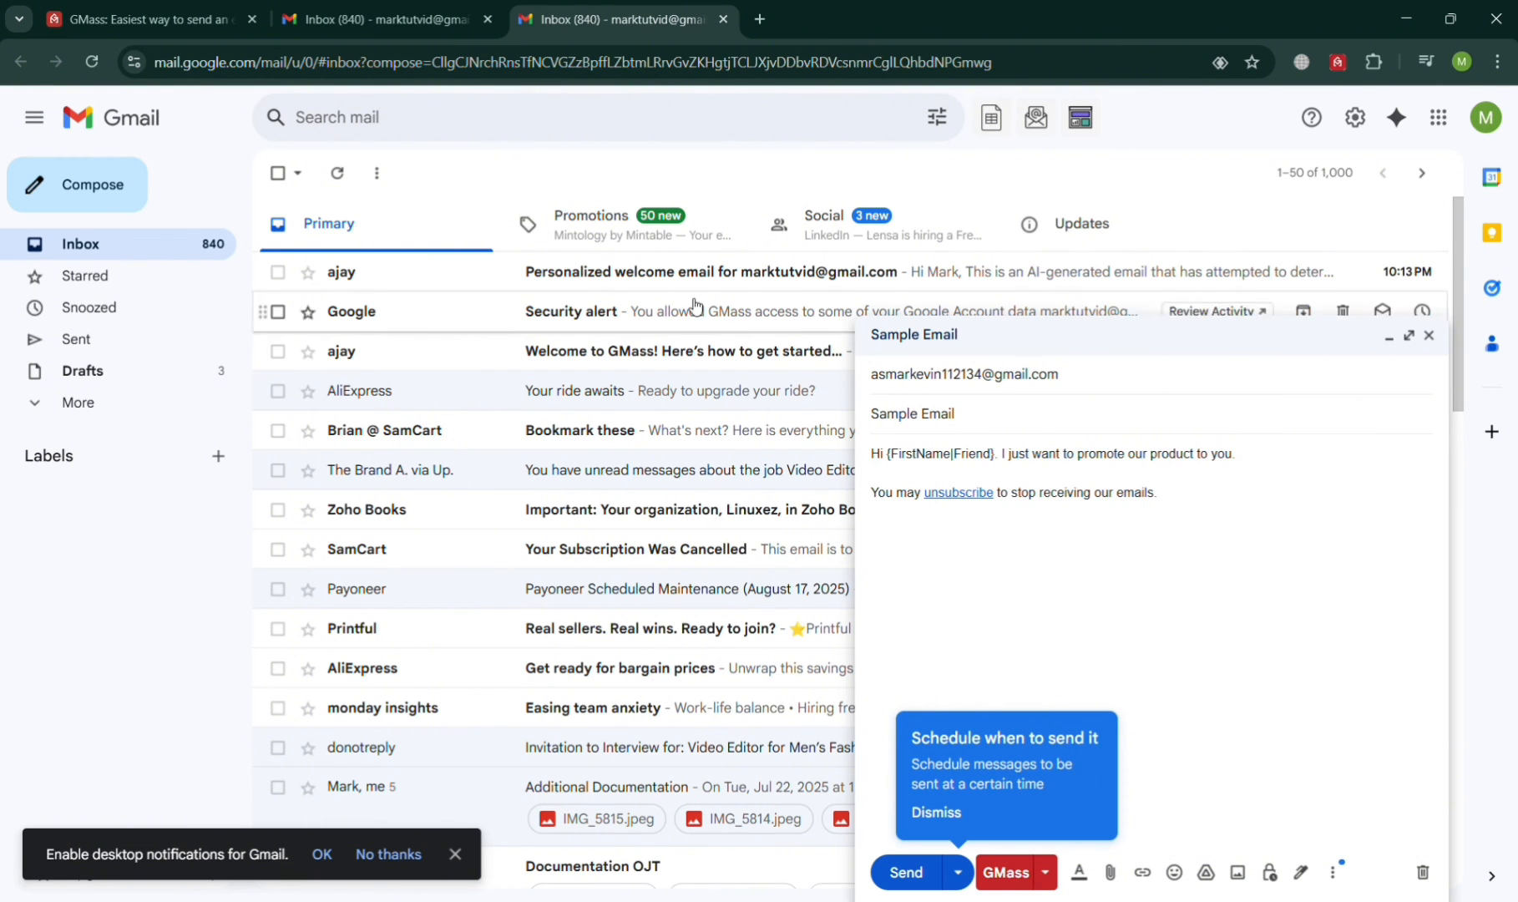
Step: Look over the personalized welcome email, then launch the mail-merge campaign from the inbox
click(610, 282)
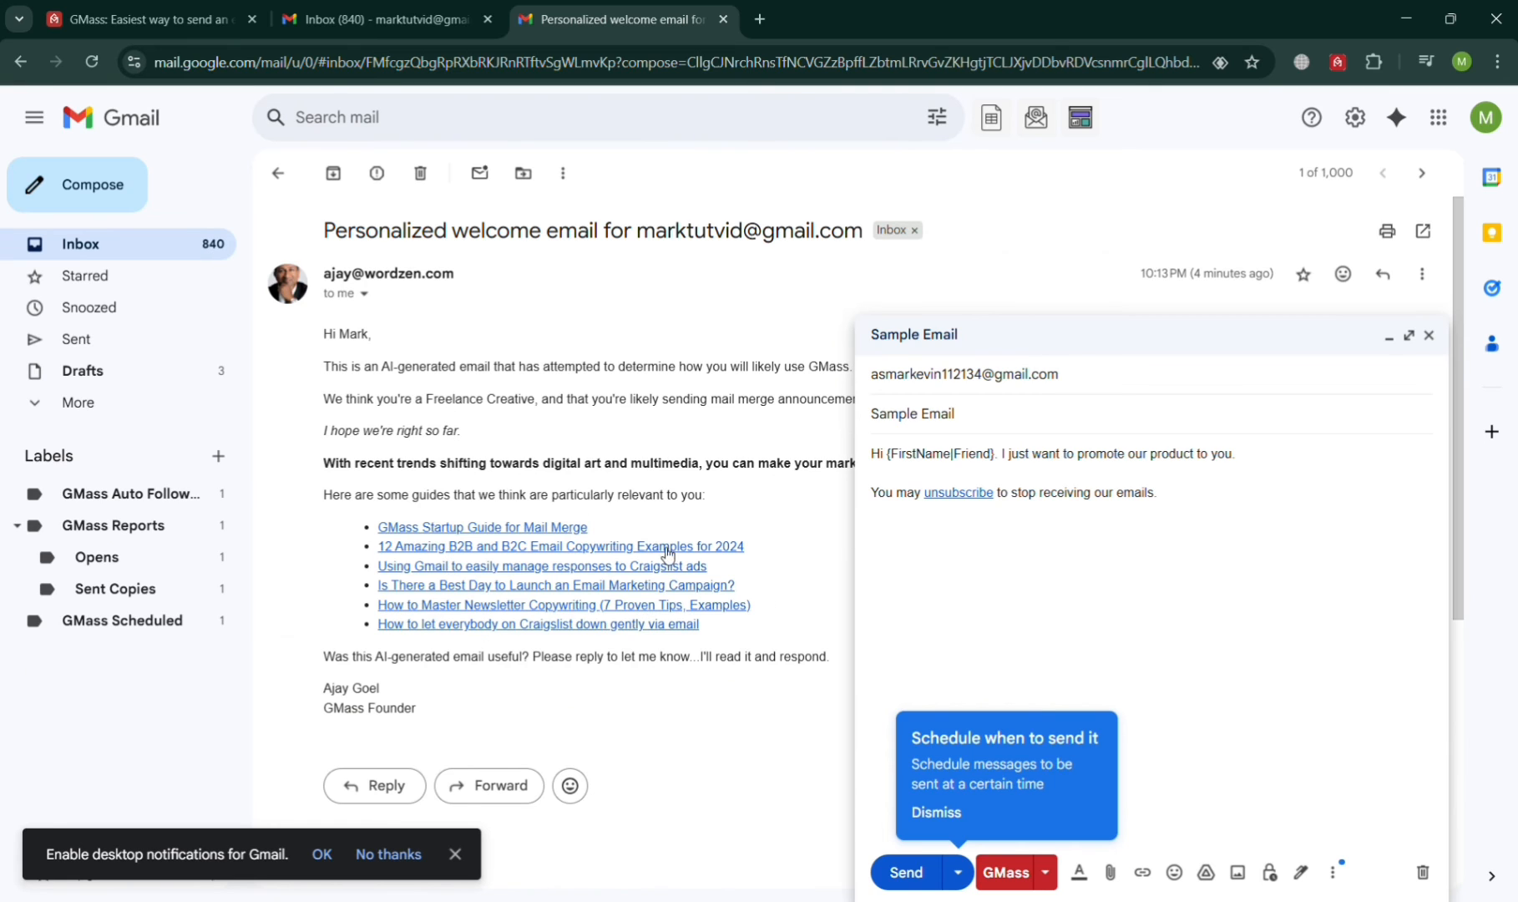
click(277, 172)
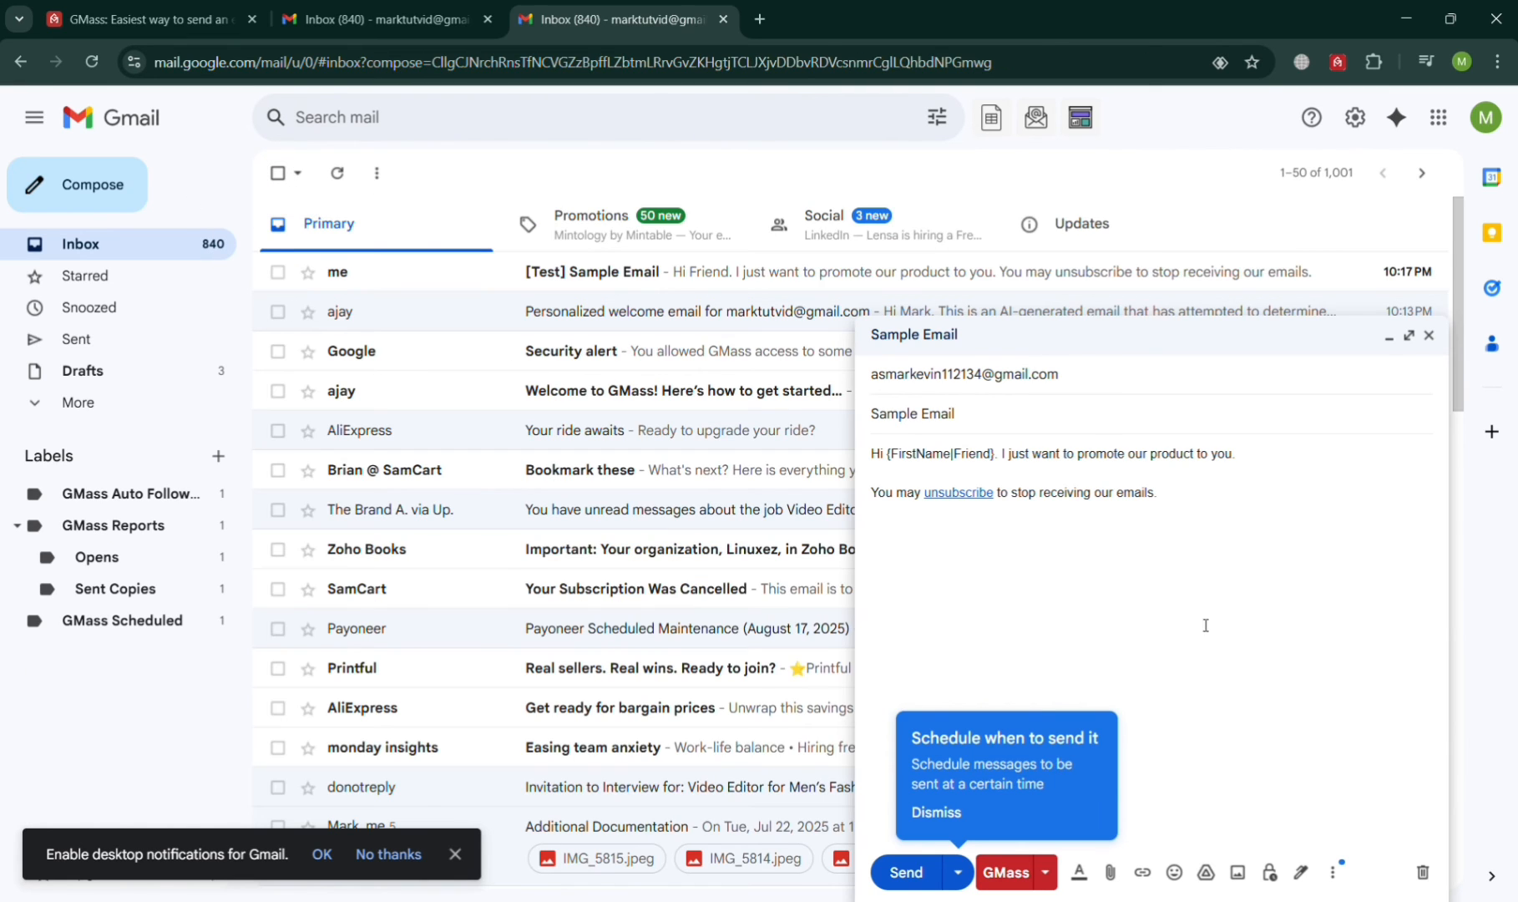
click(1005, 878)
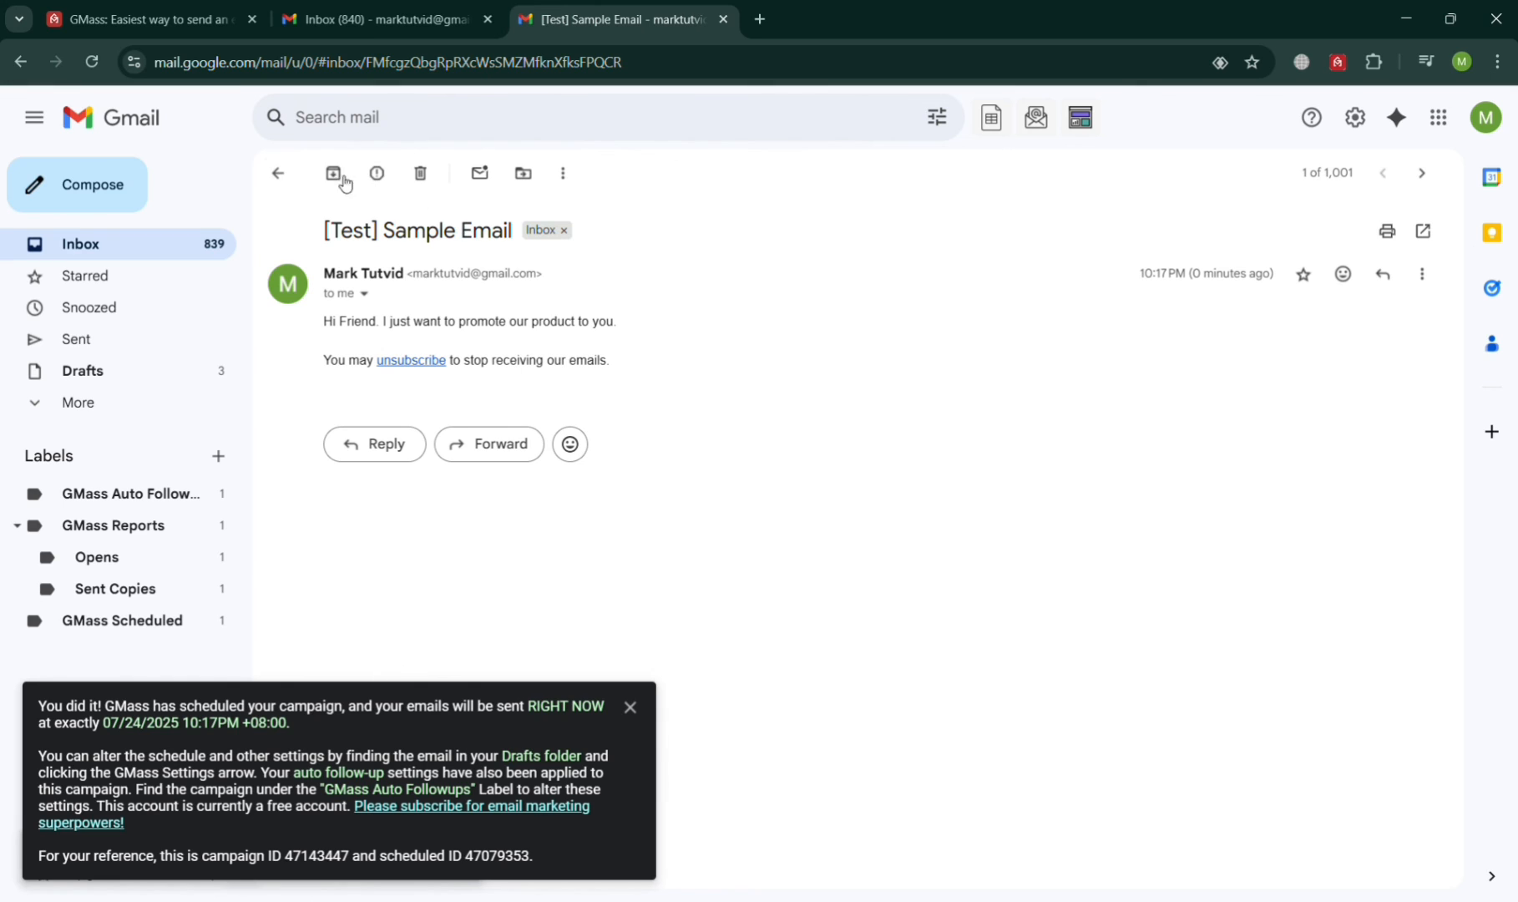
Step: Follow the [Test] Sample Email's unsubscribe link, close the confirmation tab, and return to the inbox
click(421, 361)
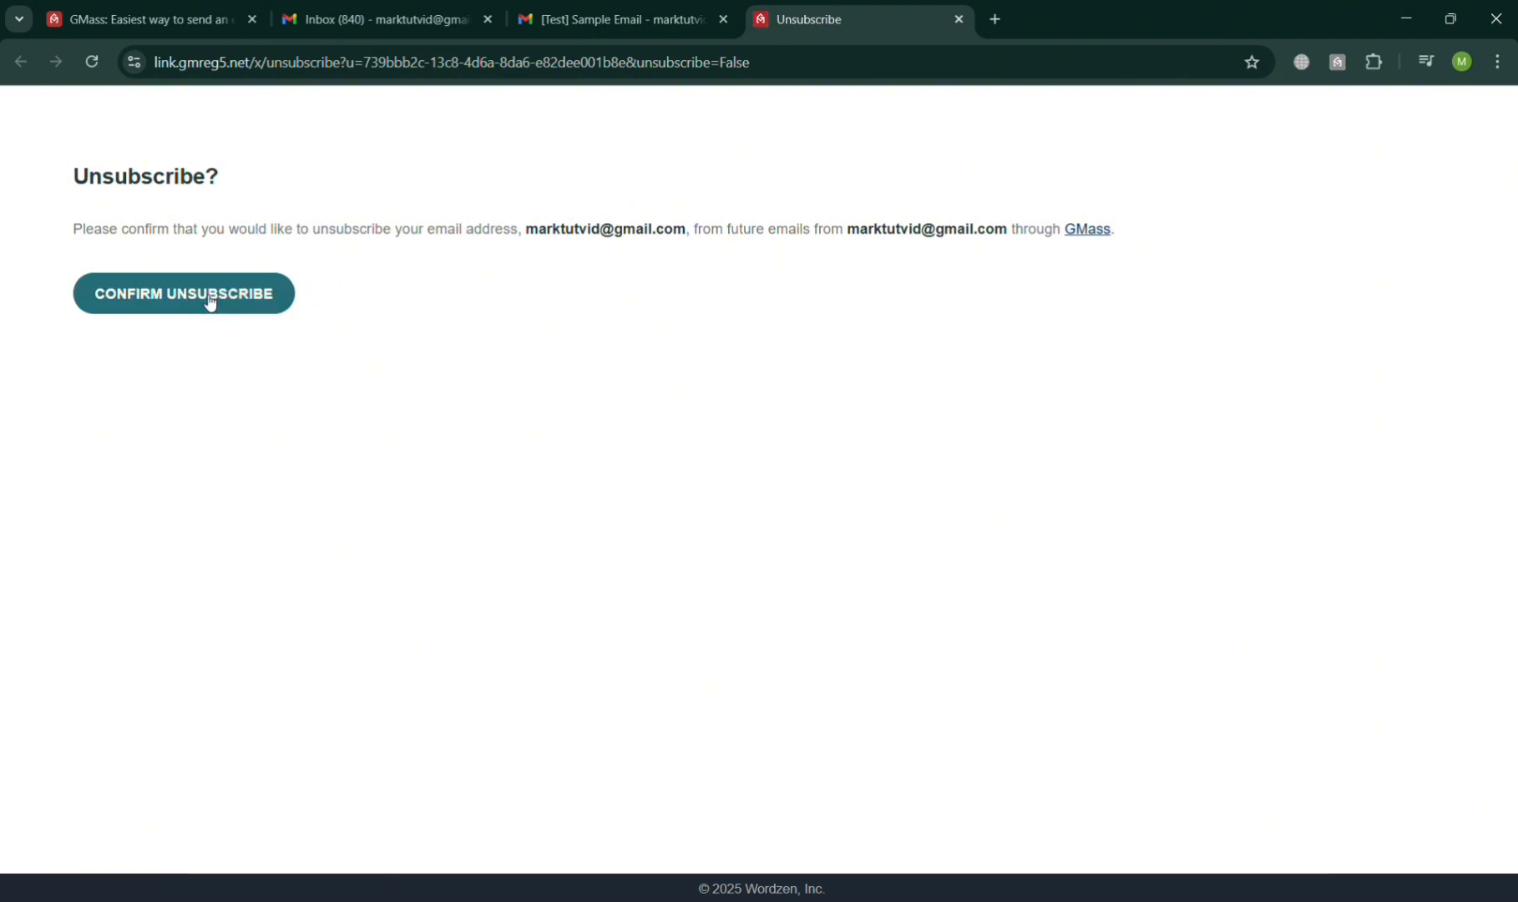
click(721, 7)
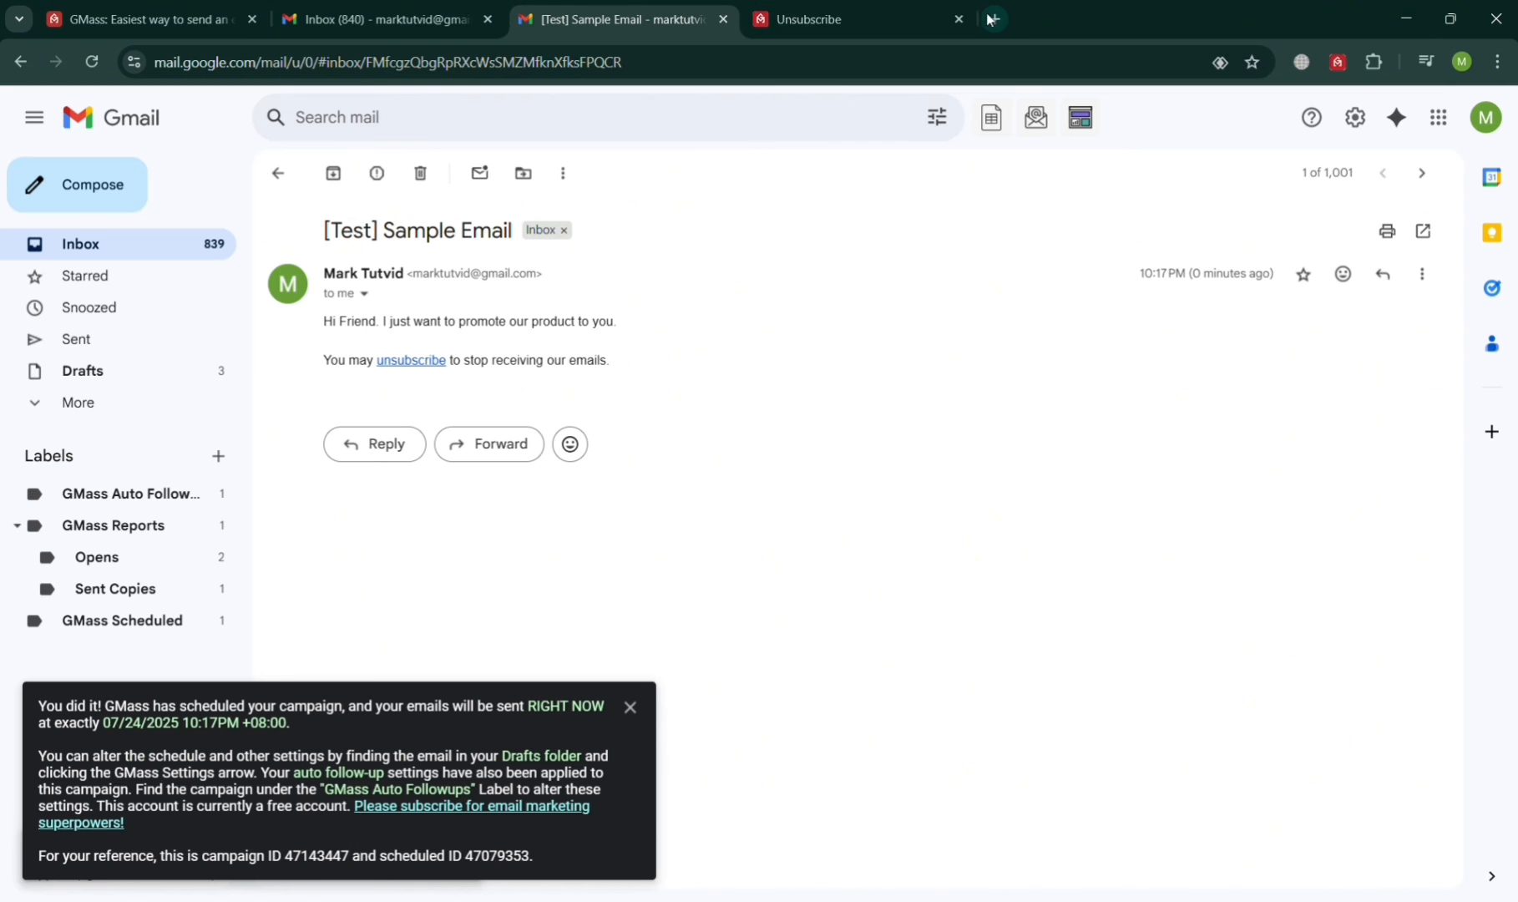
click(959, 17)
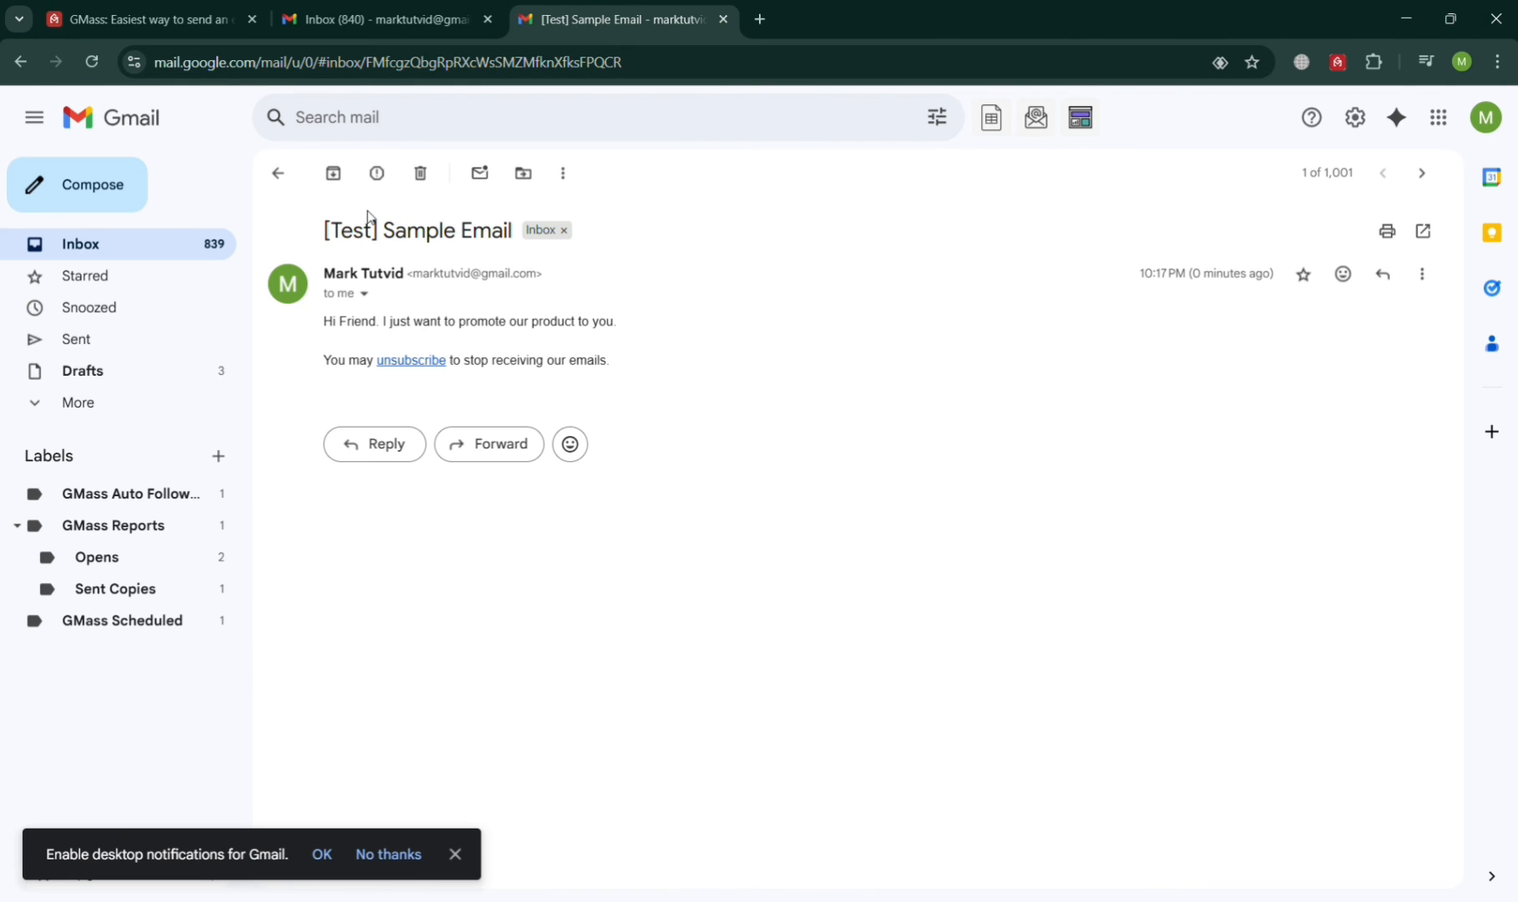
click(279, 173)
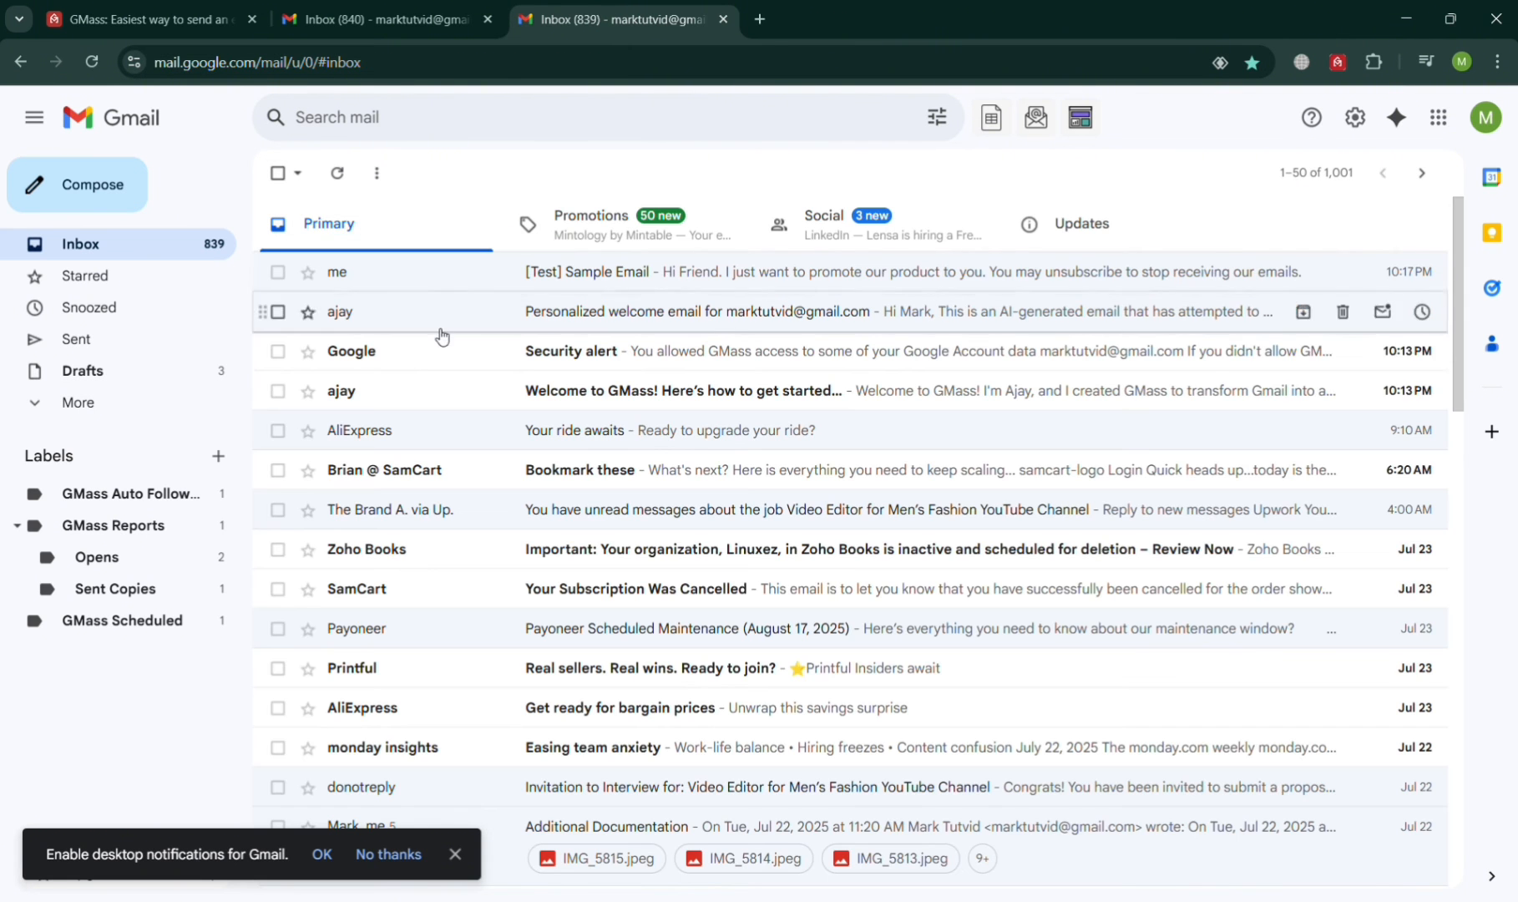
click(1038, 122)
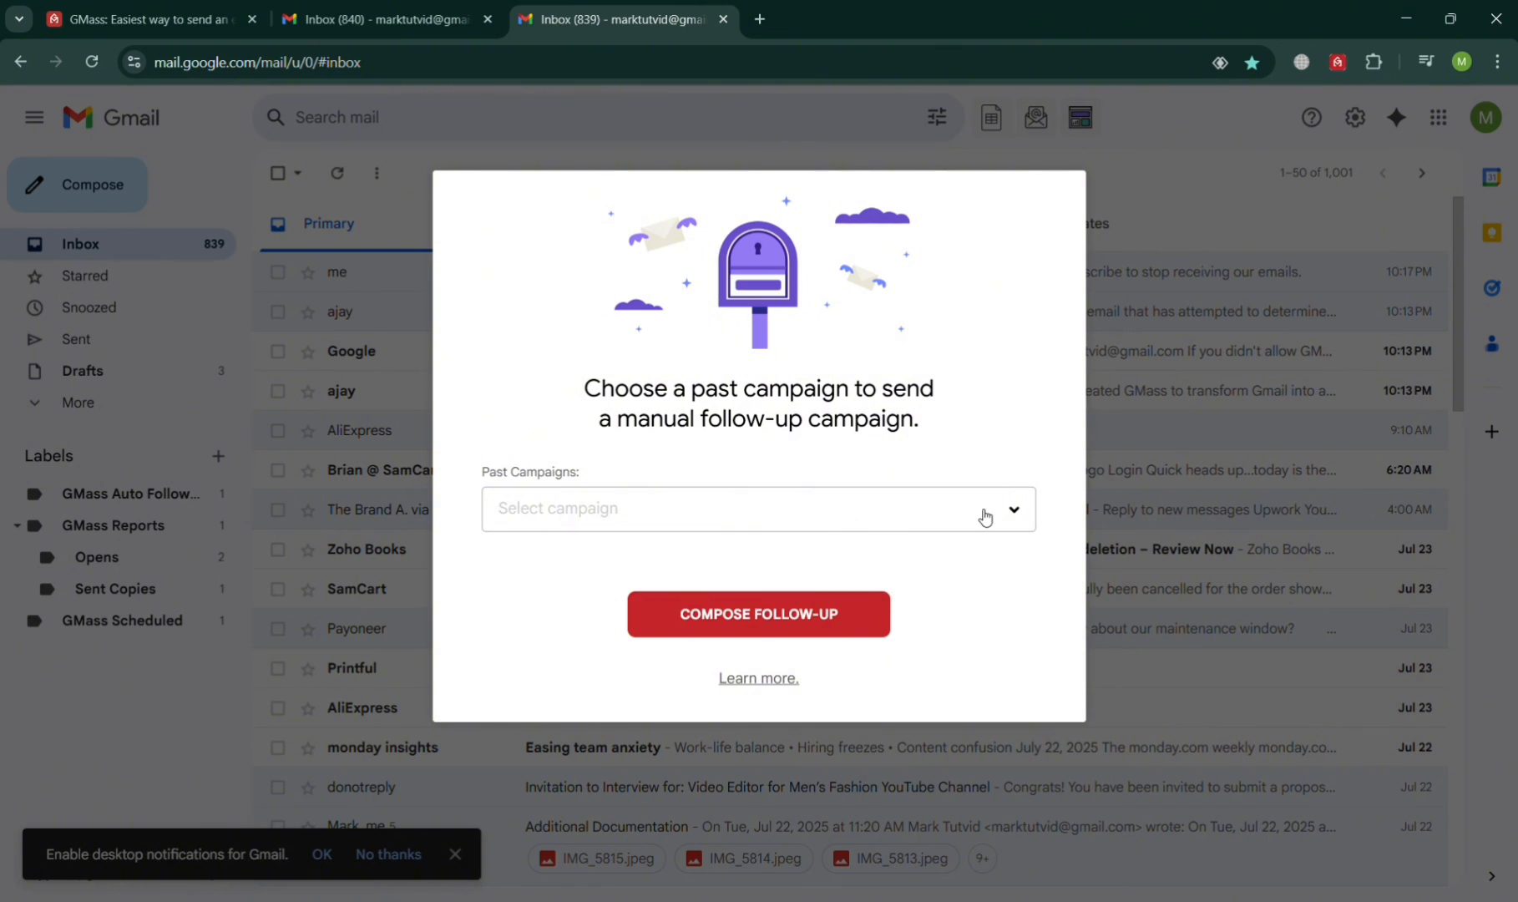
click(1025, 514)
click(954, 640)
click(799, 624)
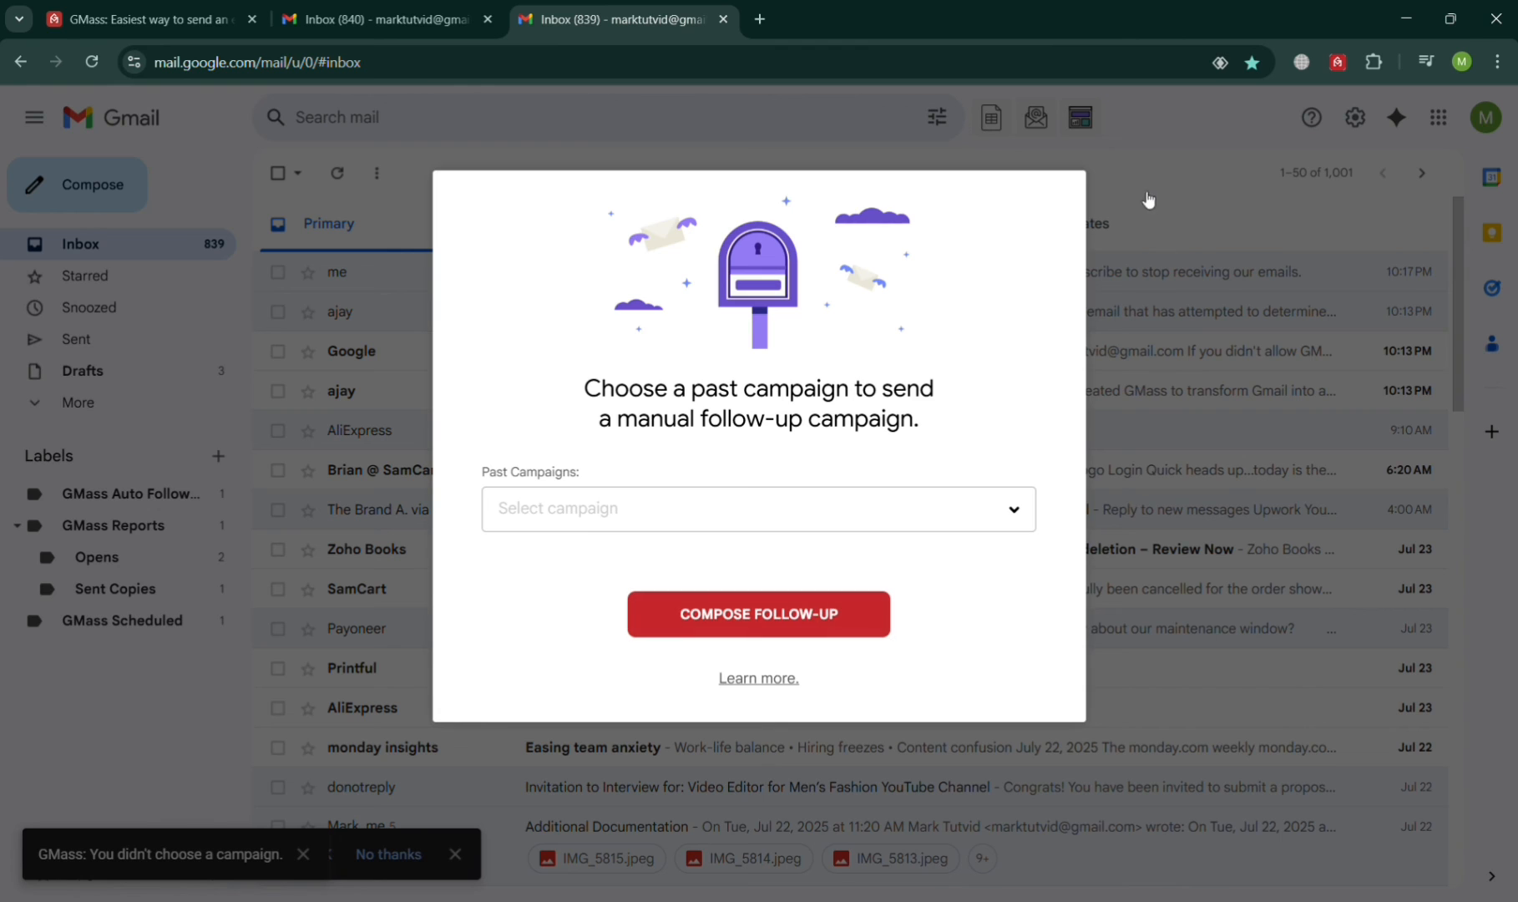
click(1178, 170)
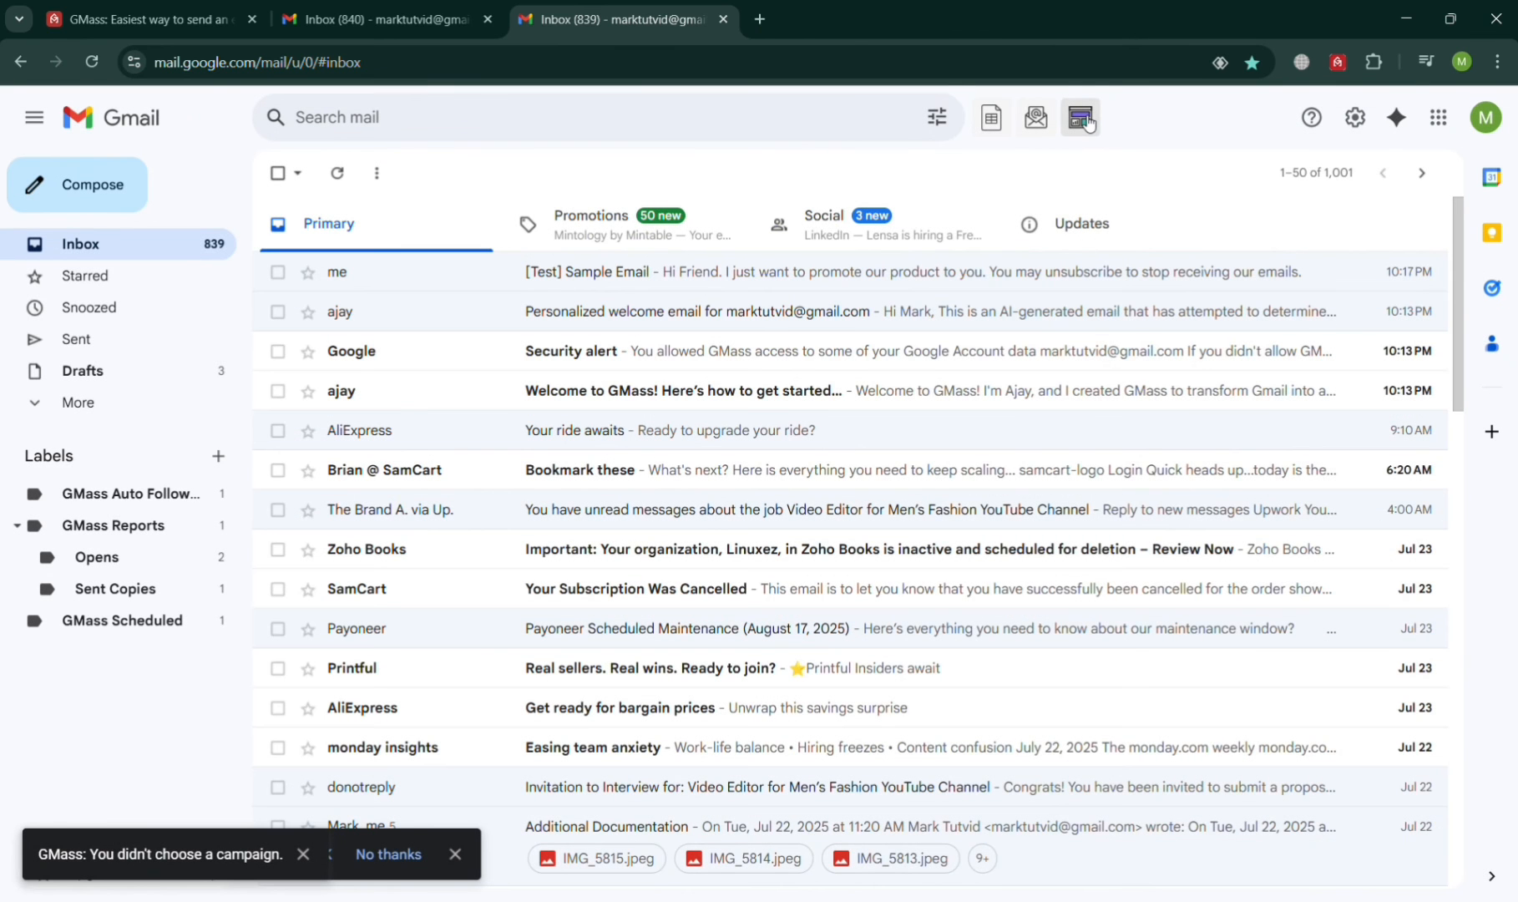
click(1086, 120)
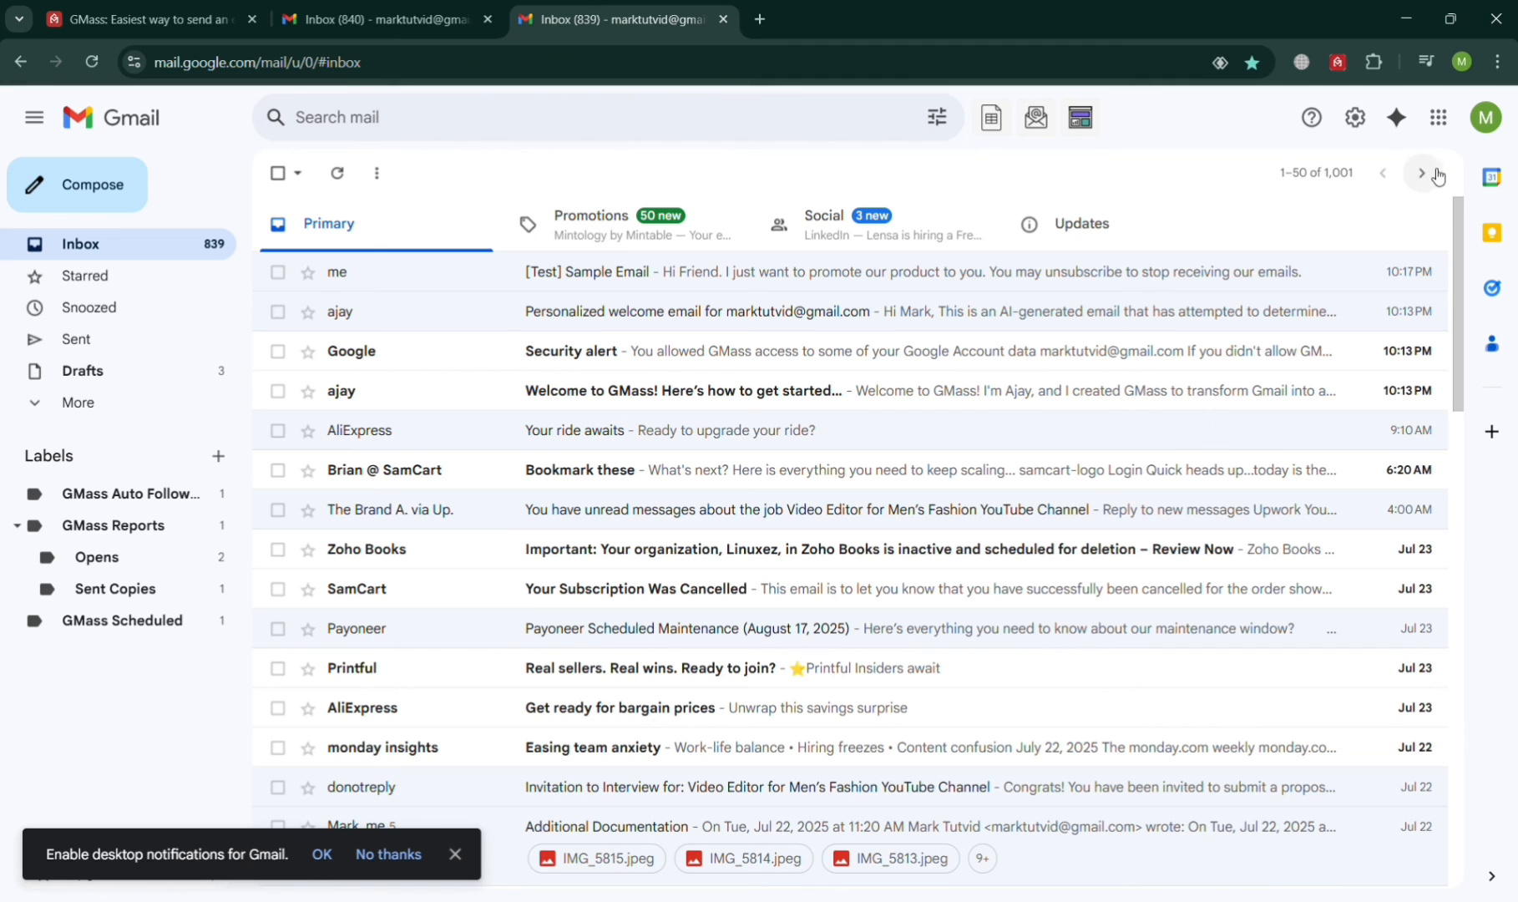
Step: Start a blank message, open and close its GMass settings, then switch to the GMass website tab
click(122, 189)
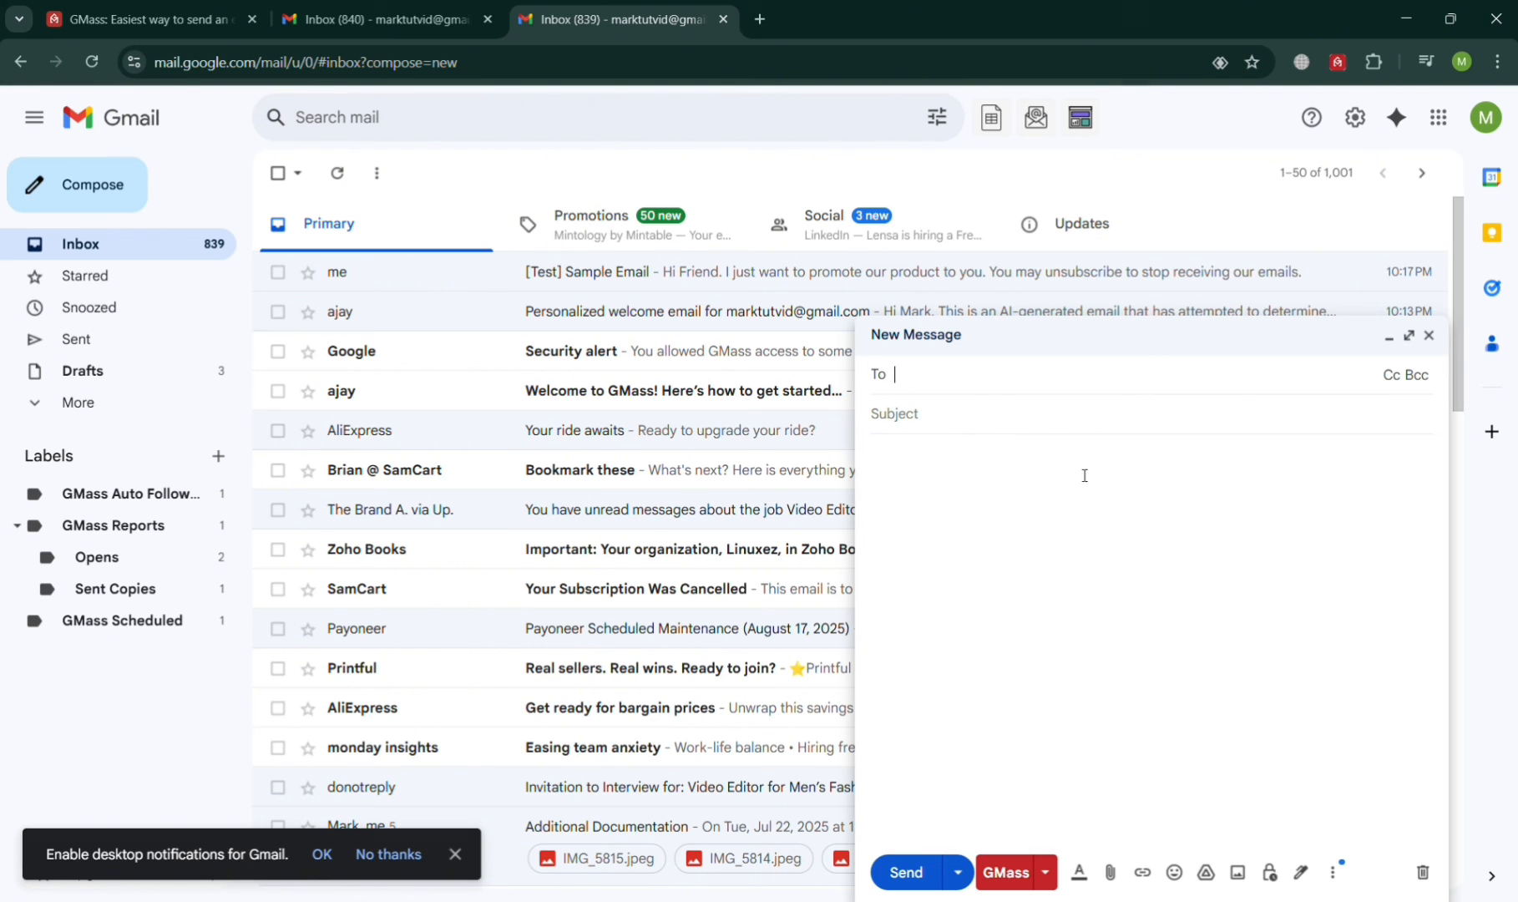
click(1050, 873)
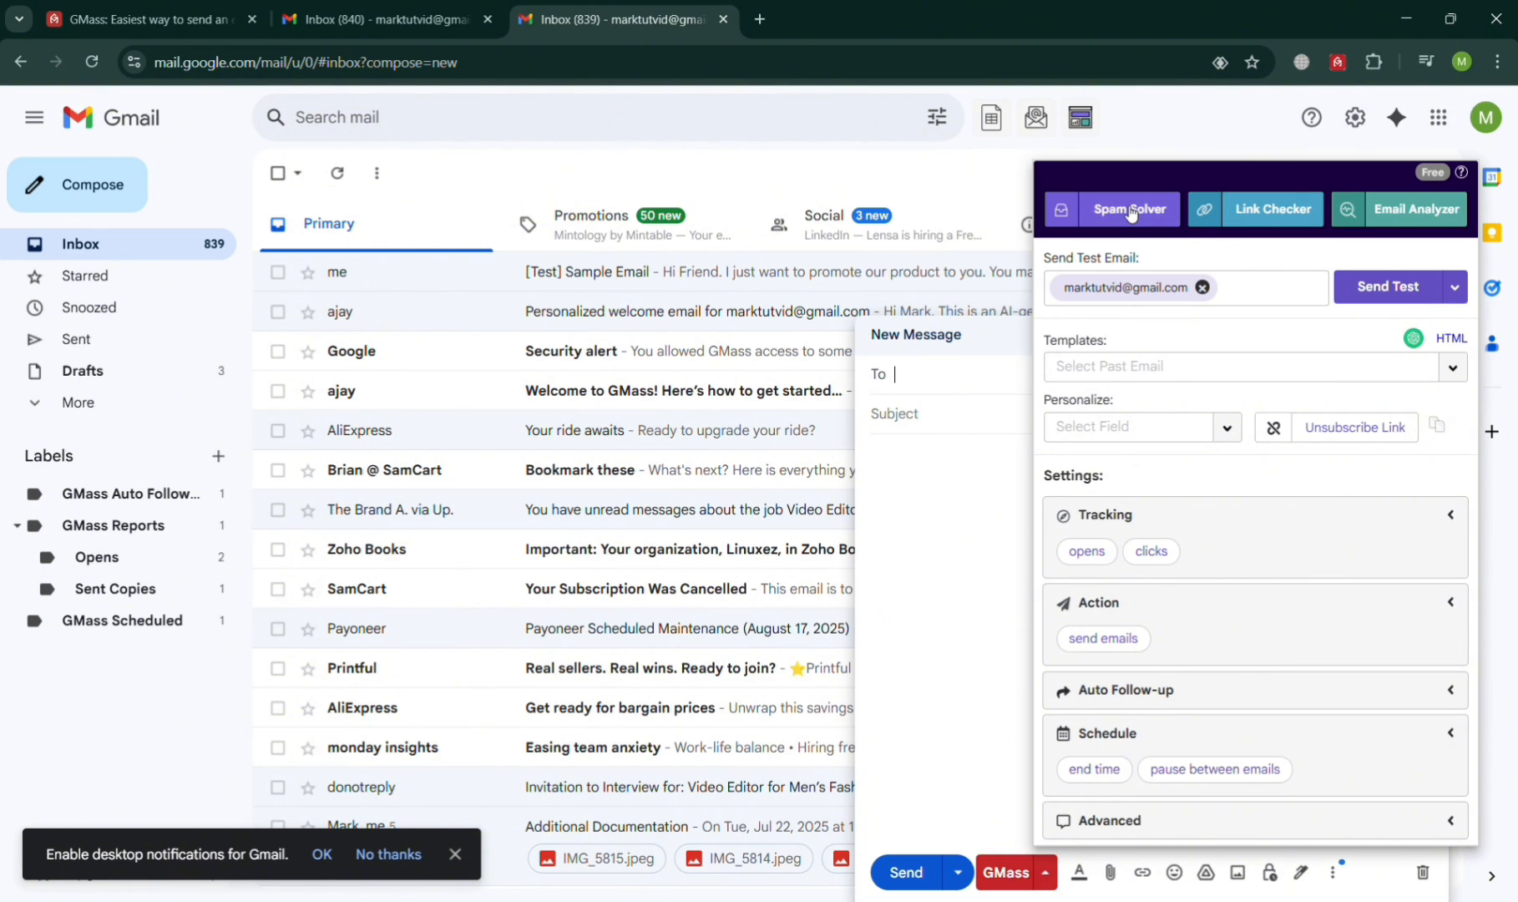
click(1258, 215)
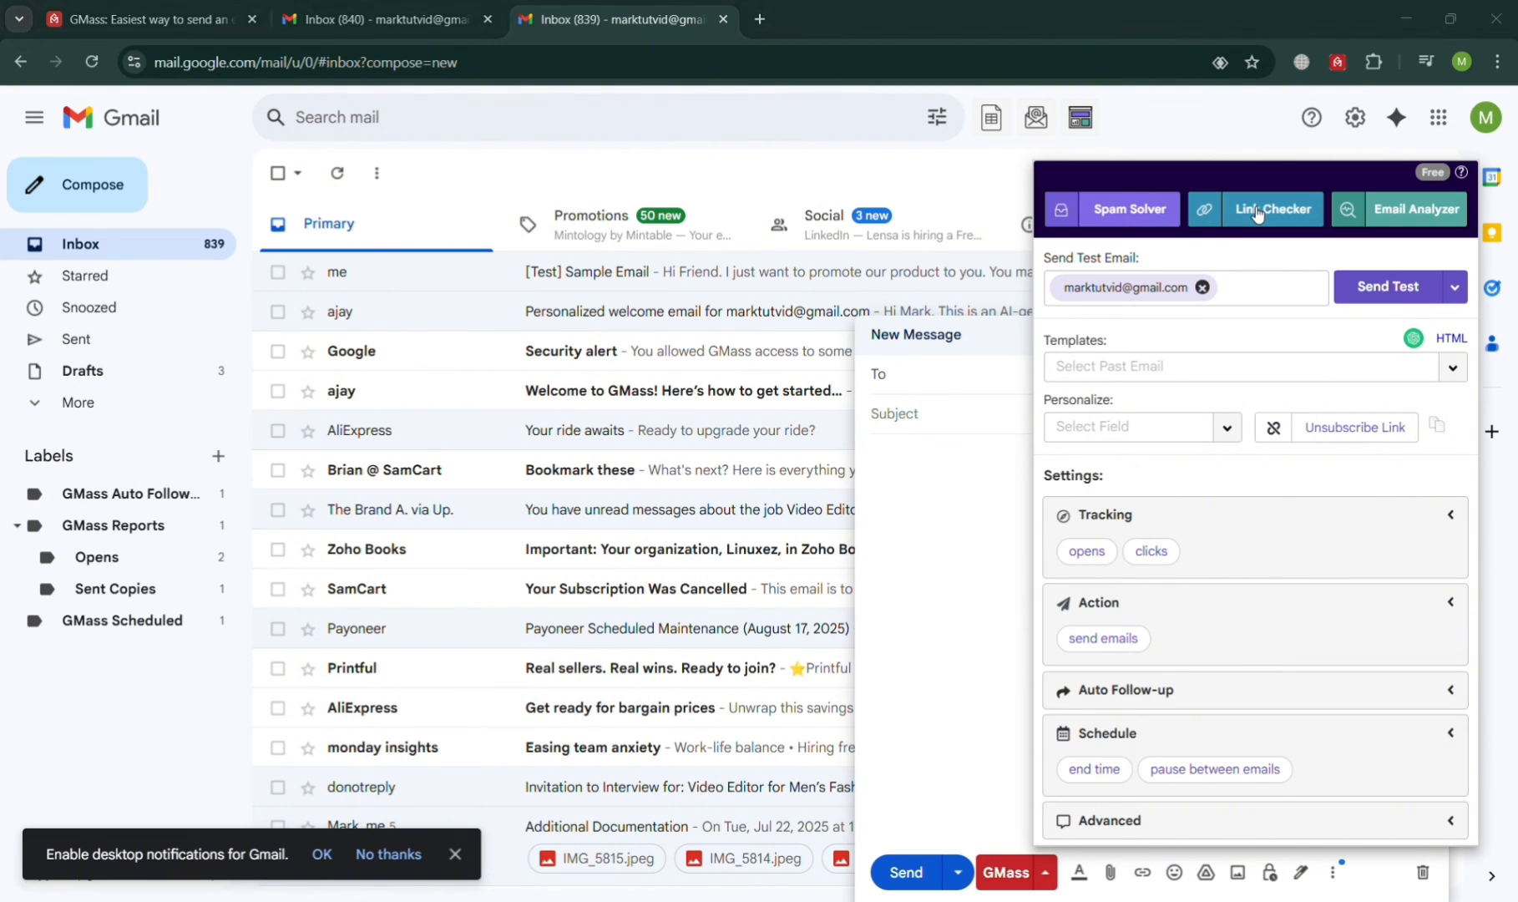
click(1074, 119)
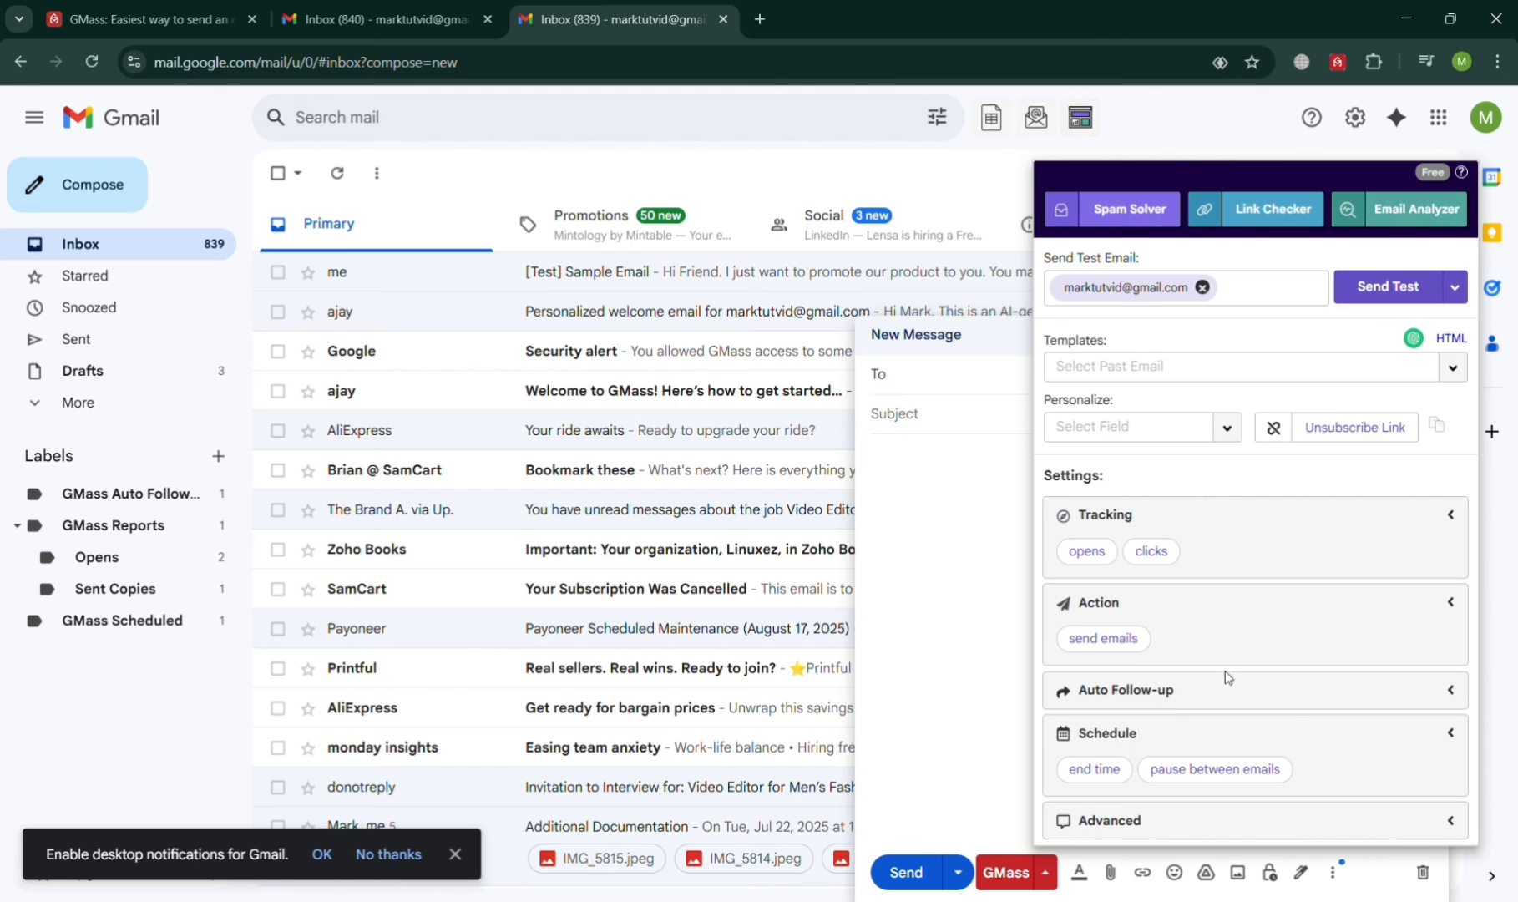
click(1052, 696)
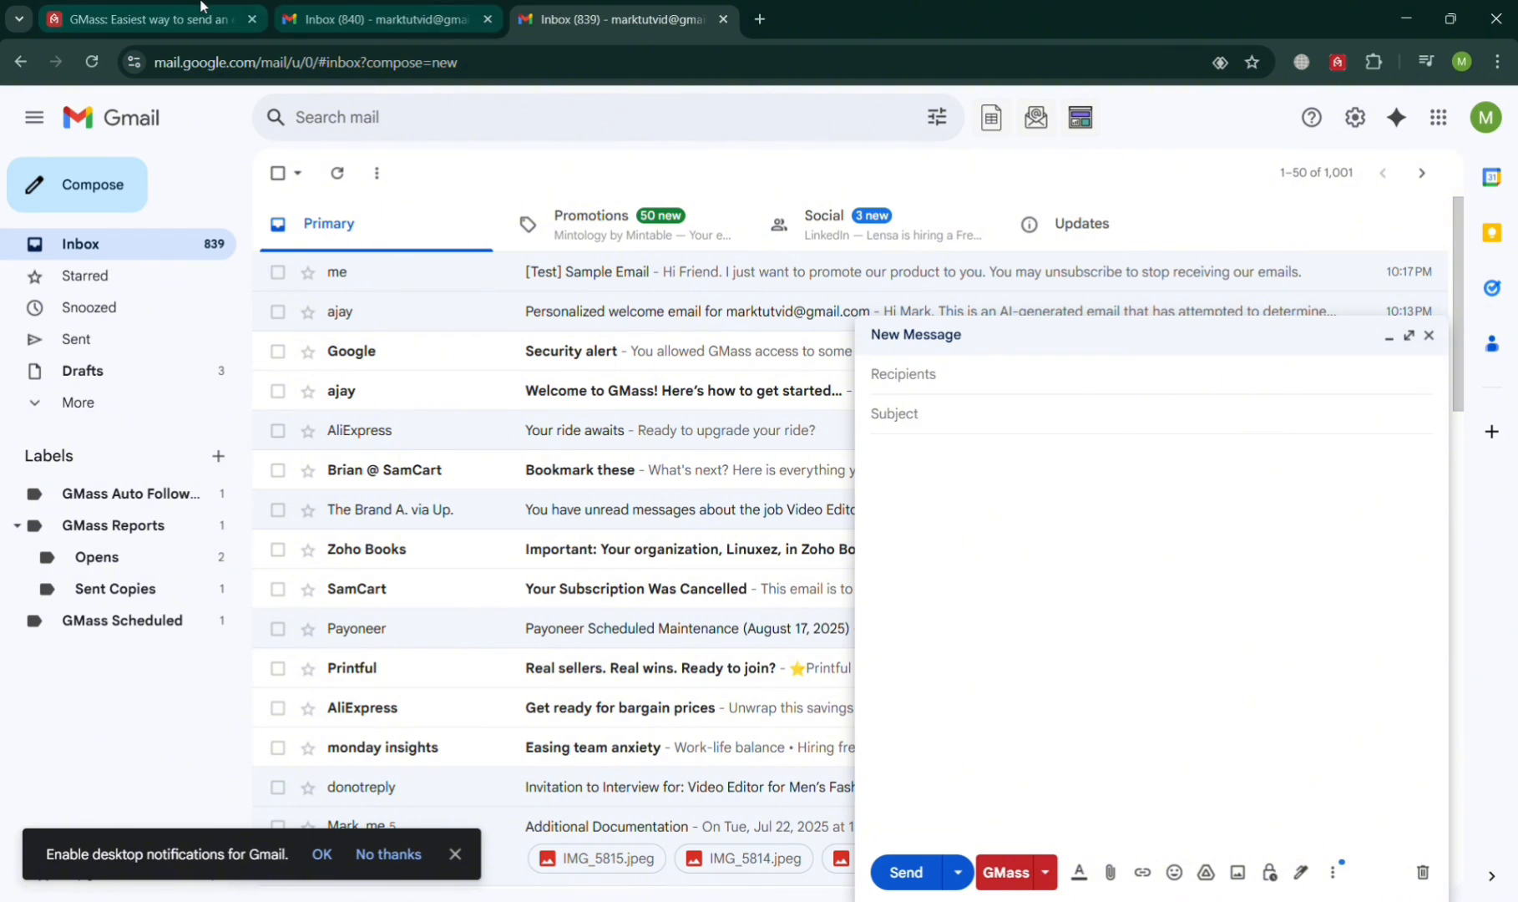
click(150, 19)
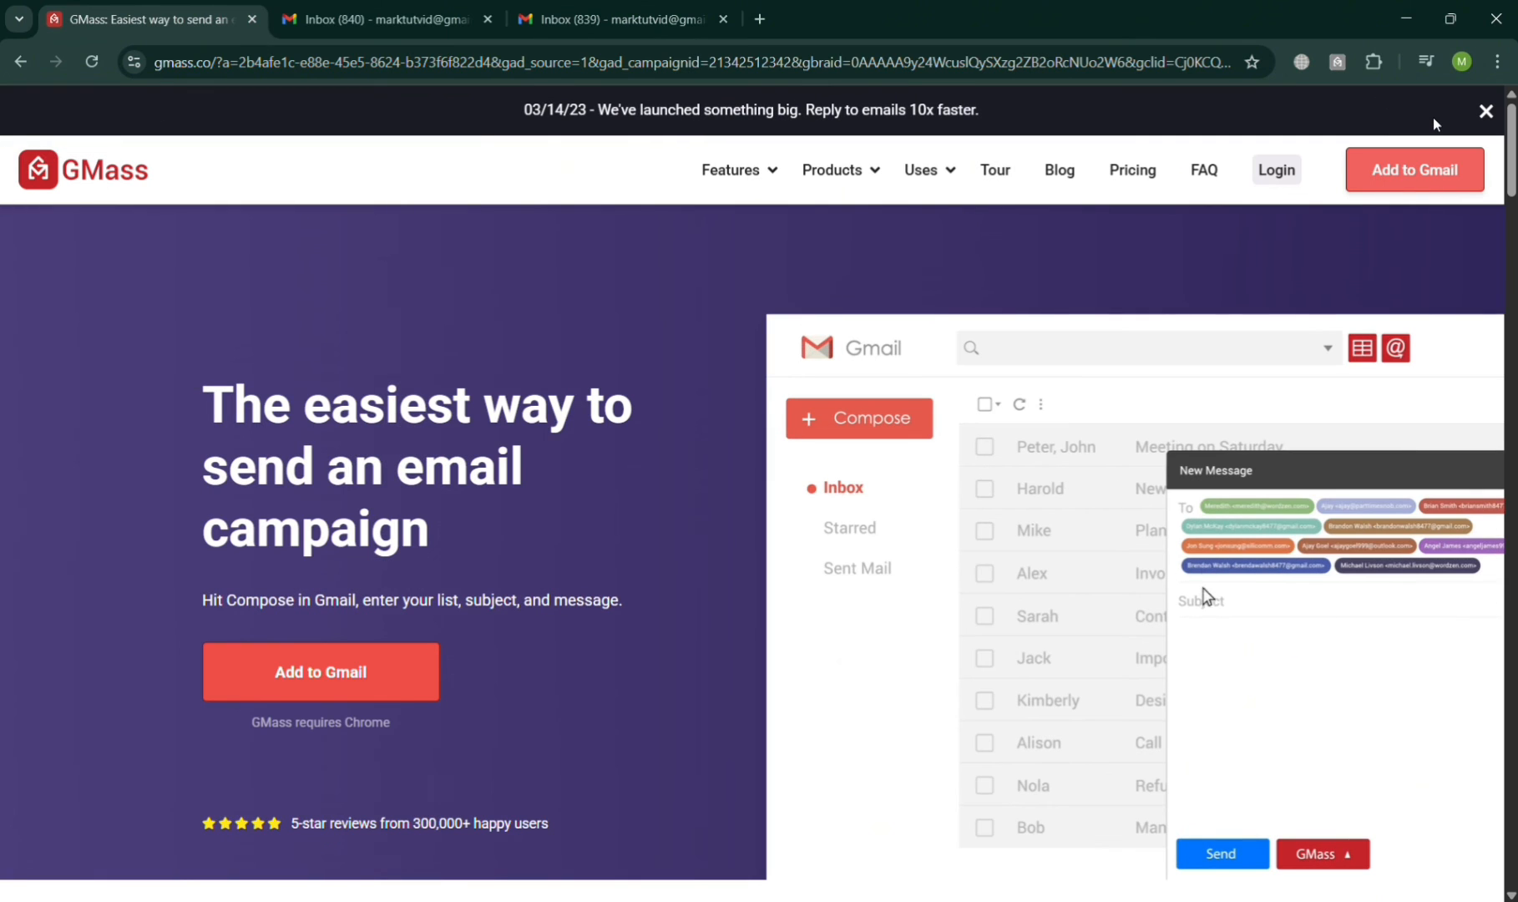